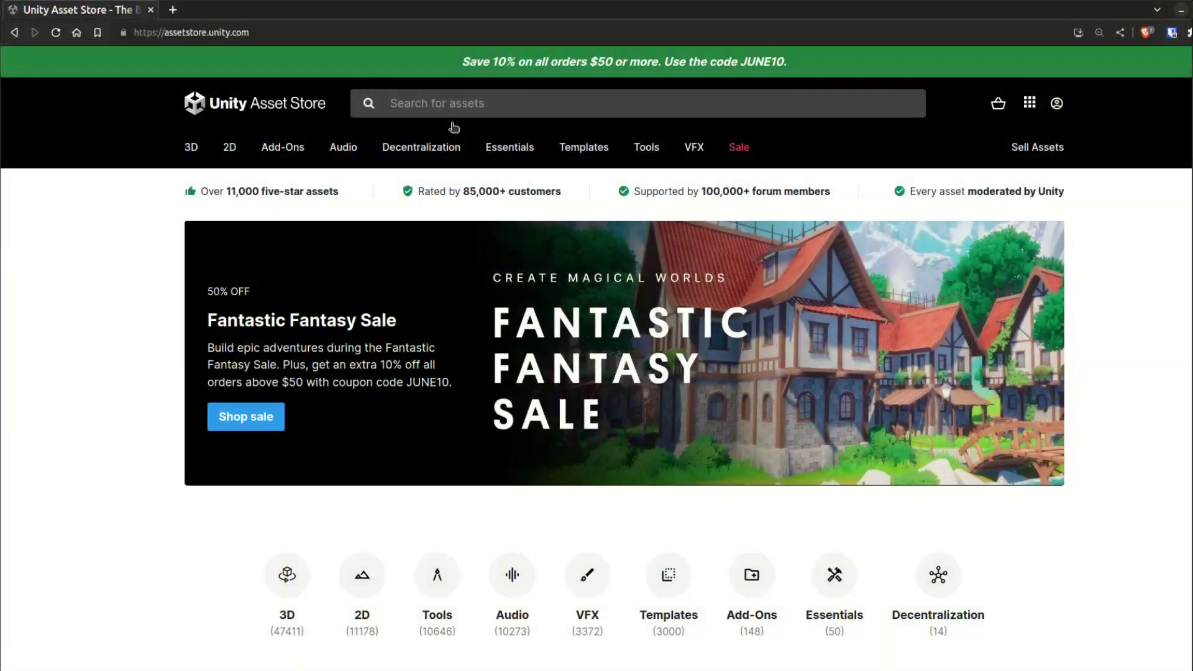
- Rerun the recent 'tree' Asset Store search and scroll through the first page of results
left_click(560, 103)
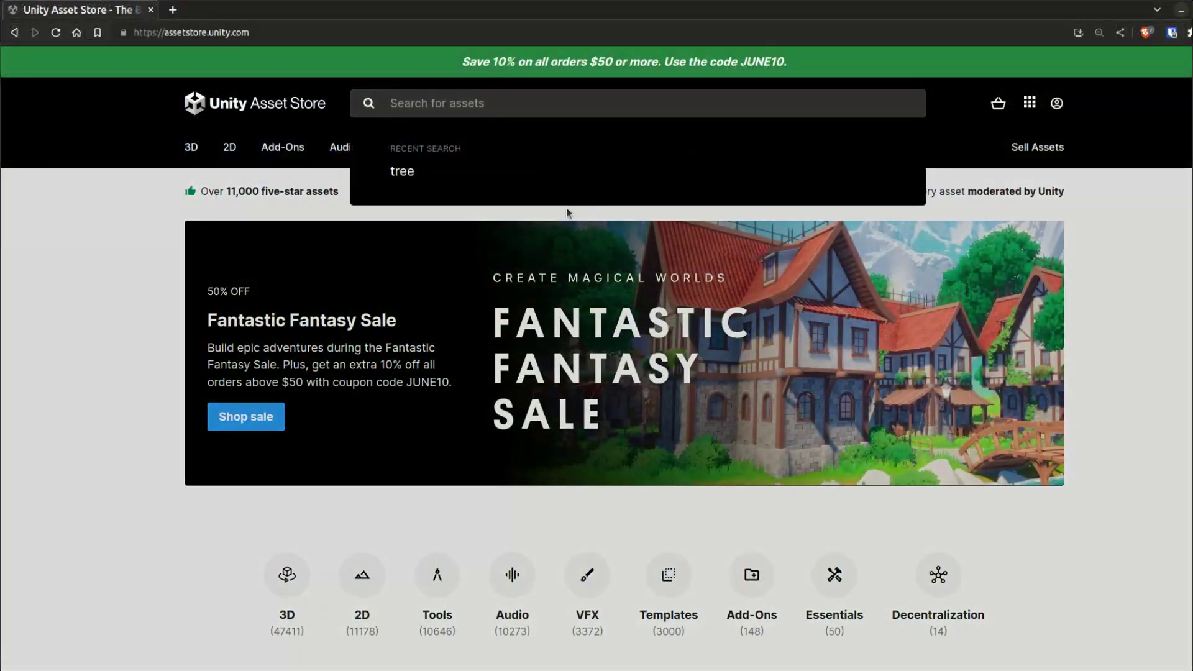
left_click(426, 173)
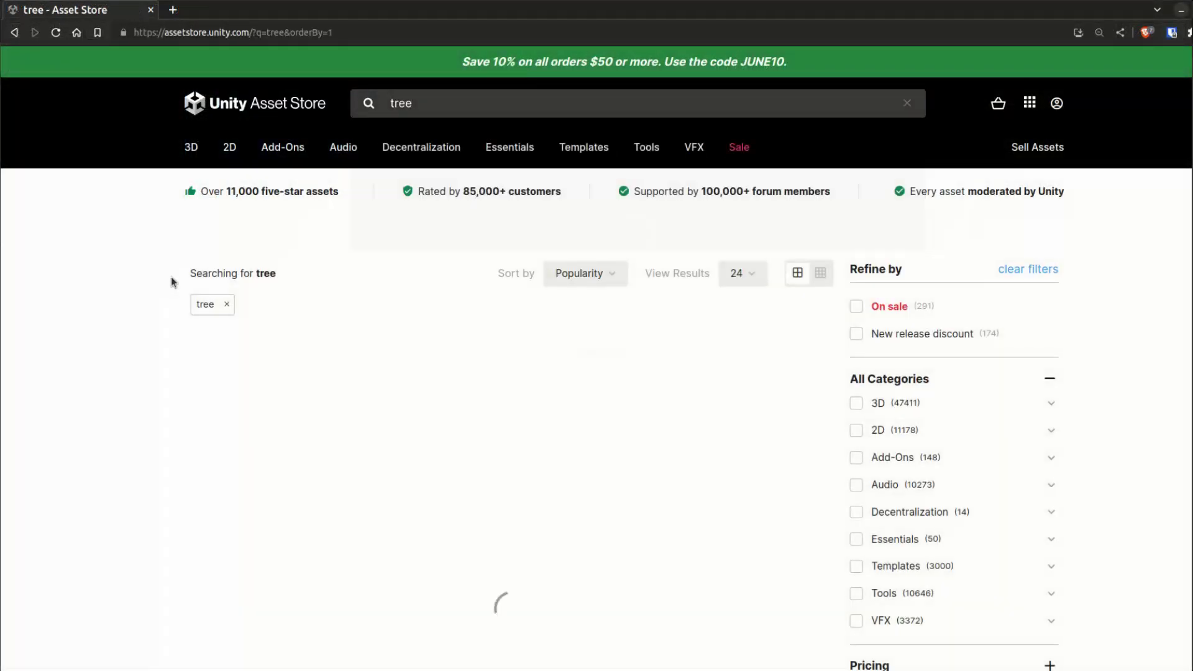
scroll(173, 278, "down", 3)
scroll(165, 292, "down", 5)
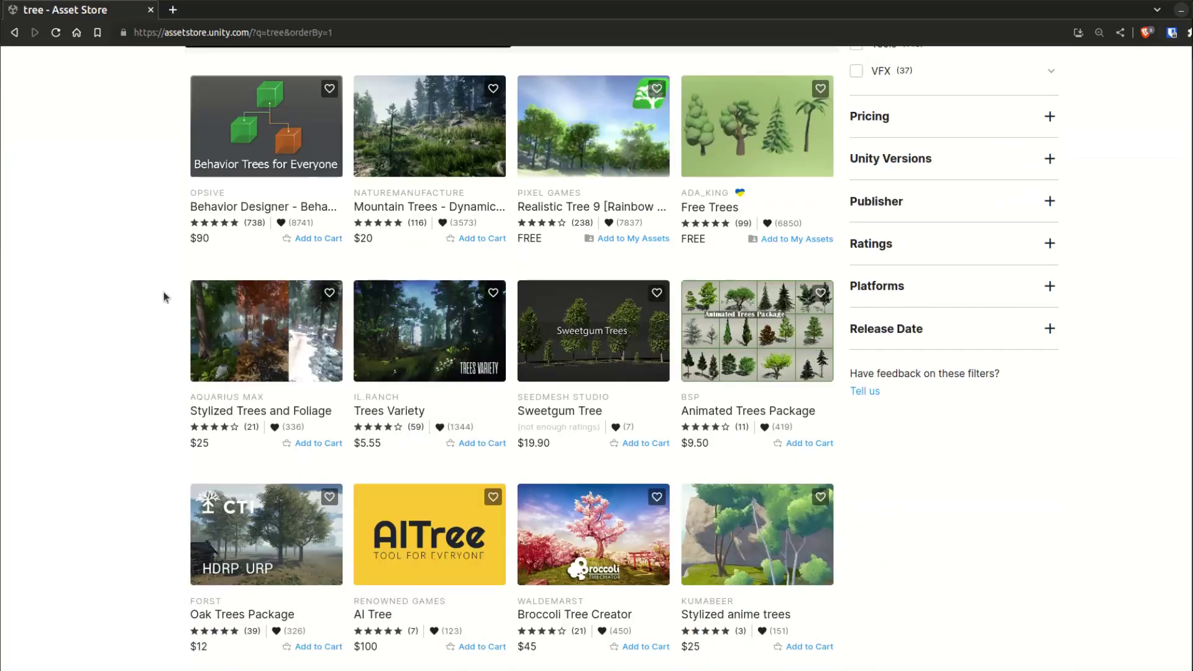
scroll(165, 297, "down", 12)
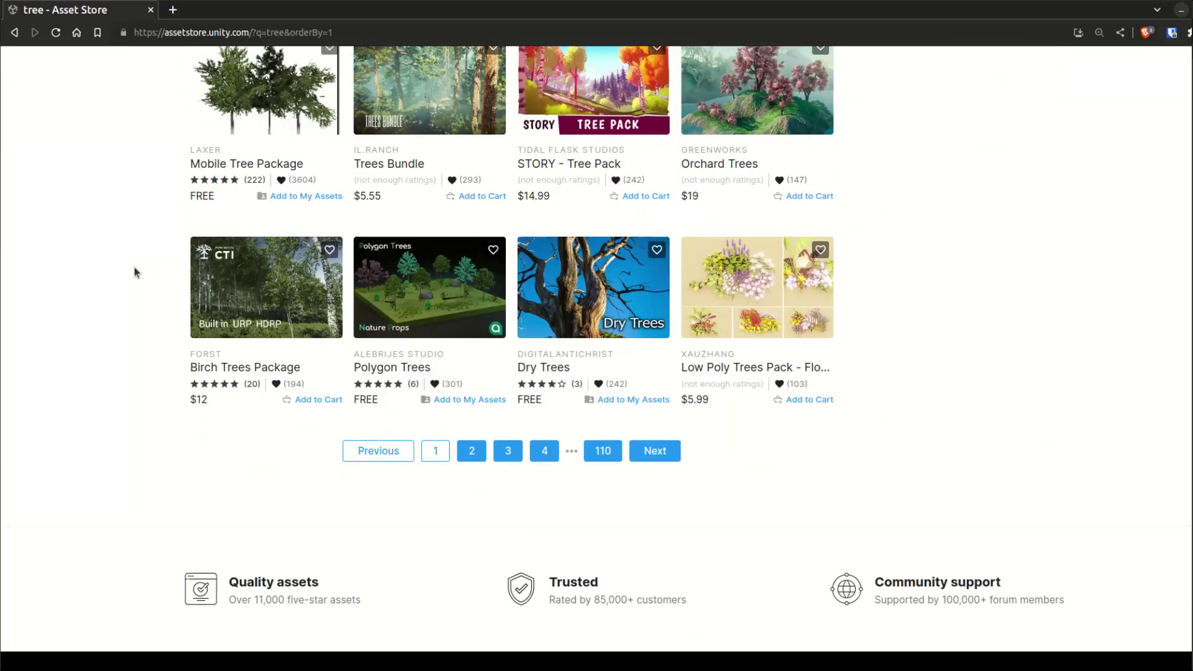
scroll(134, 273, "down", 2)
- Browse pages 2 and 3 of the tree search results
left_click(470, 375)
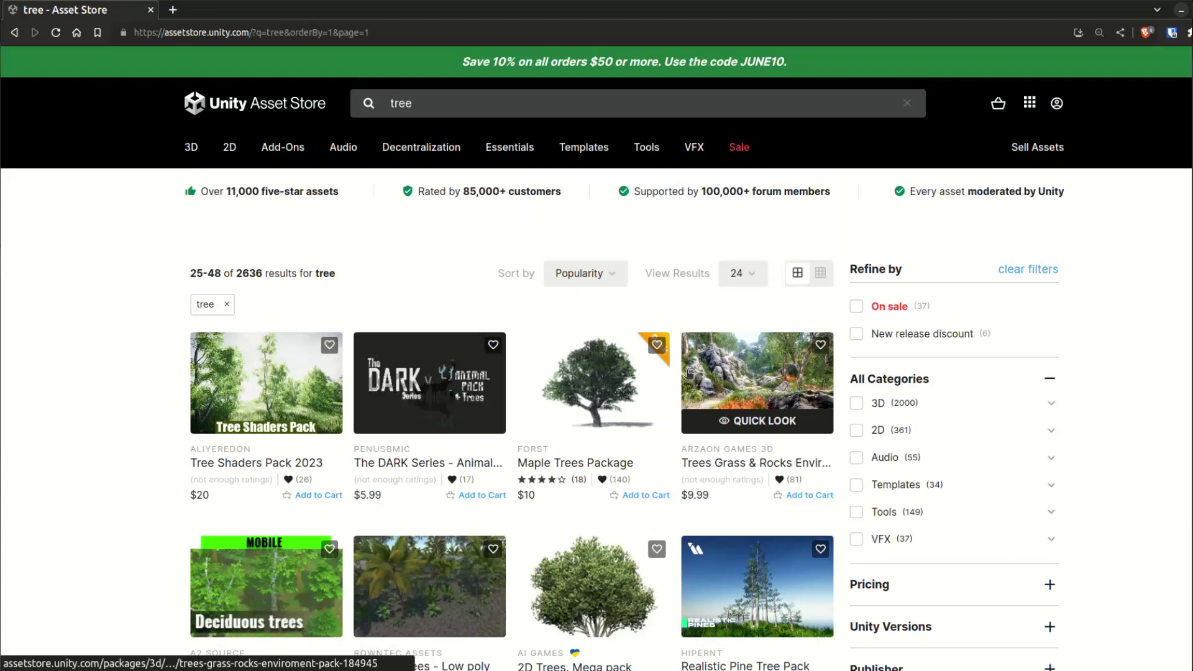
scroll(672, 373, "down", 3)
scroll(672, 370, "down", 15)
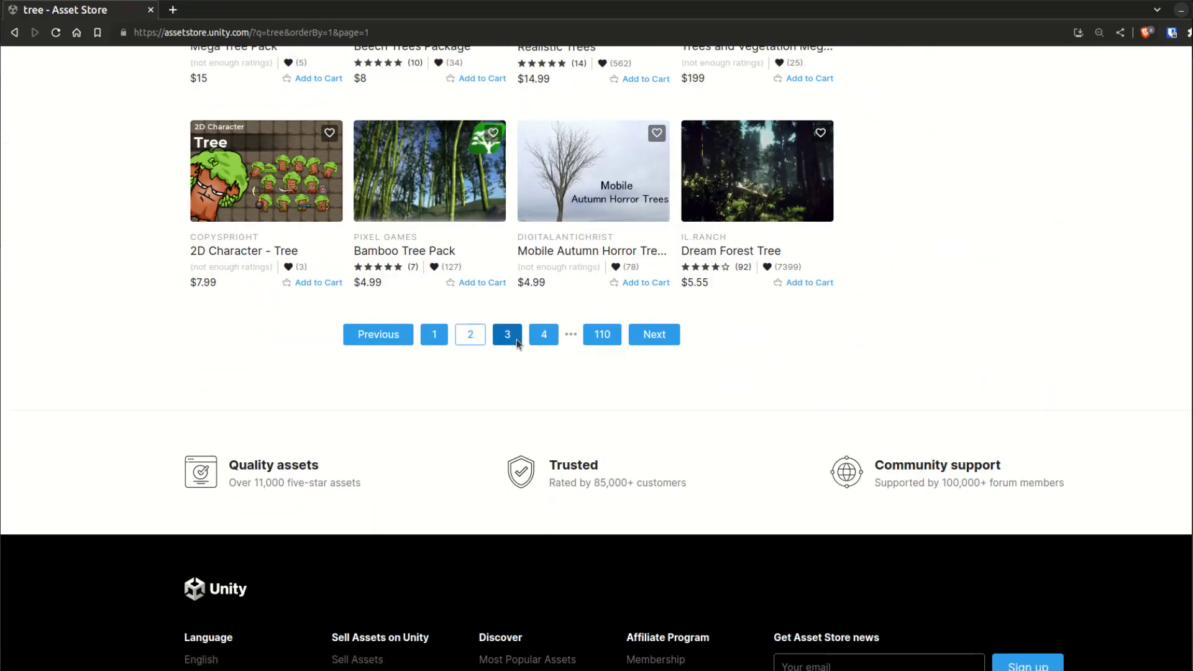
left_click(516, 339)
scroll(763, 339, "down", 4)
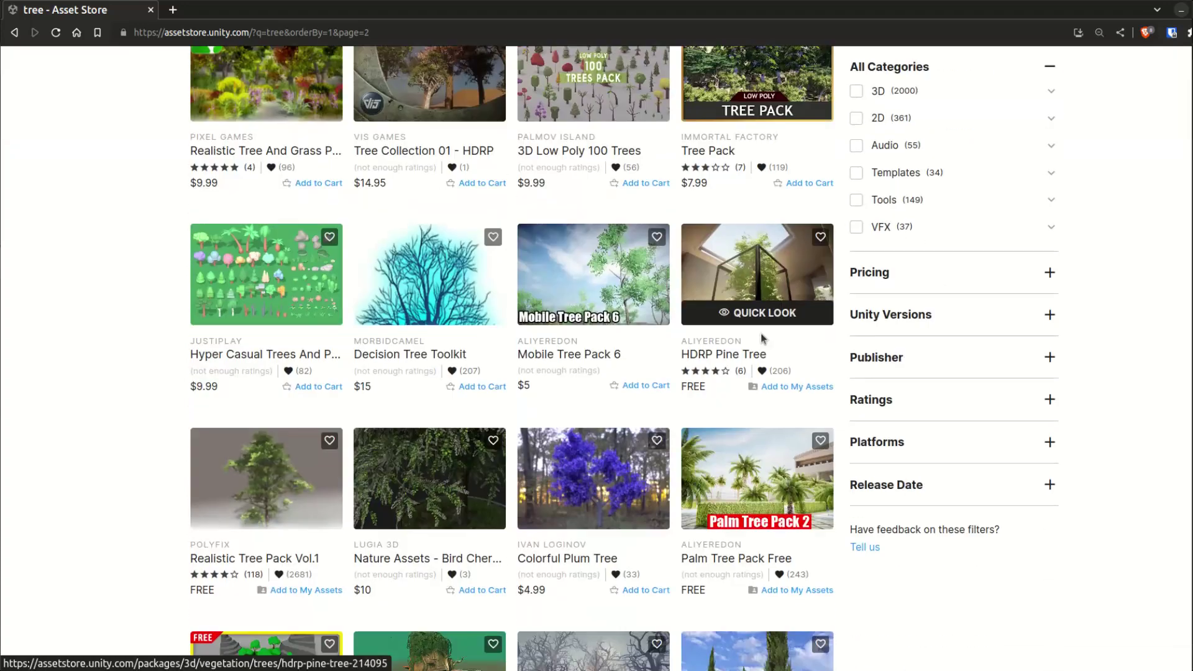
scroll(763, 339, "down", 10)
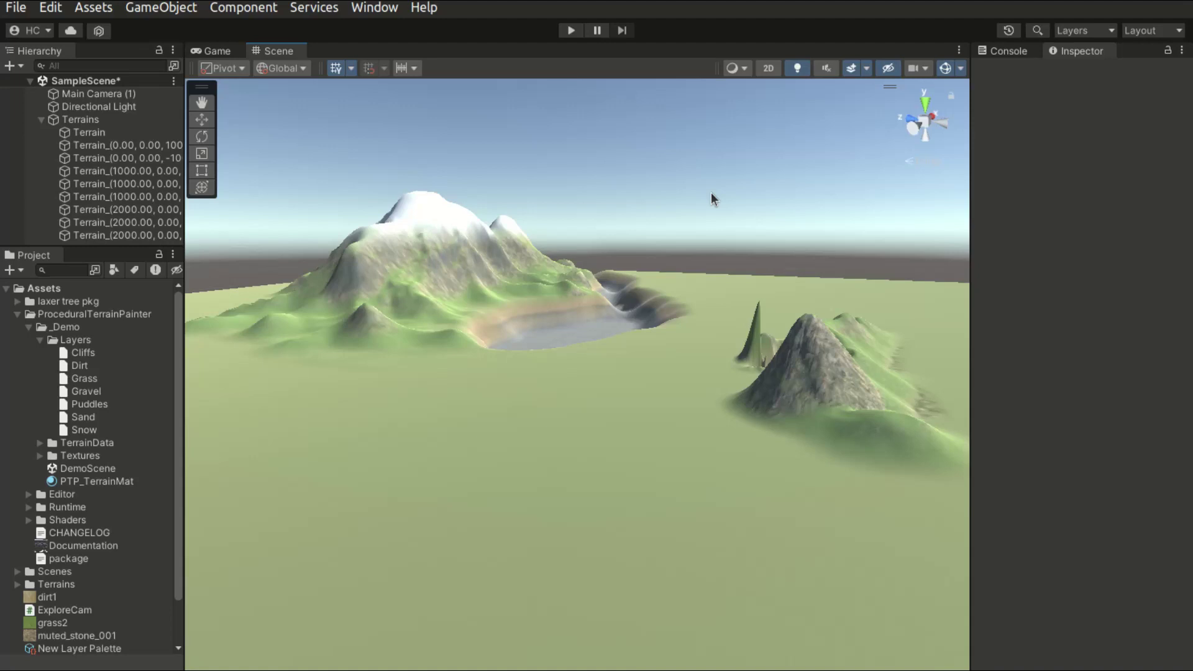
- Select the central Terrain tile, view it from above, and widen the Inspector to show its Paint Trees settings
left_click(345, 465)
right_click_drag(569, 400, 472, 395)
scroll(438, 404, "down", 5)
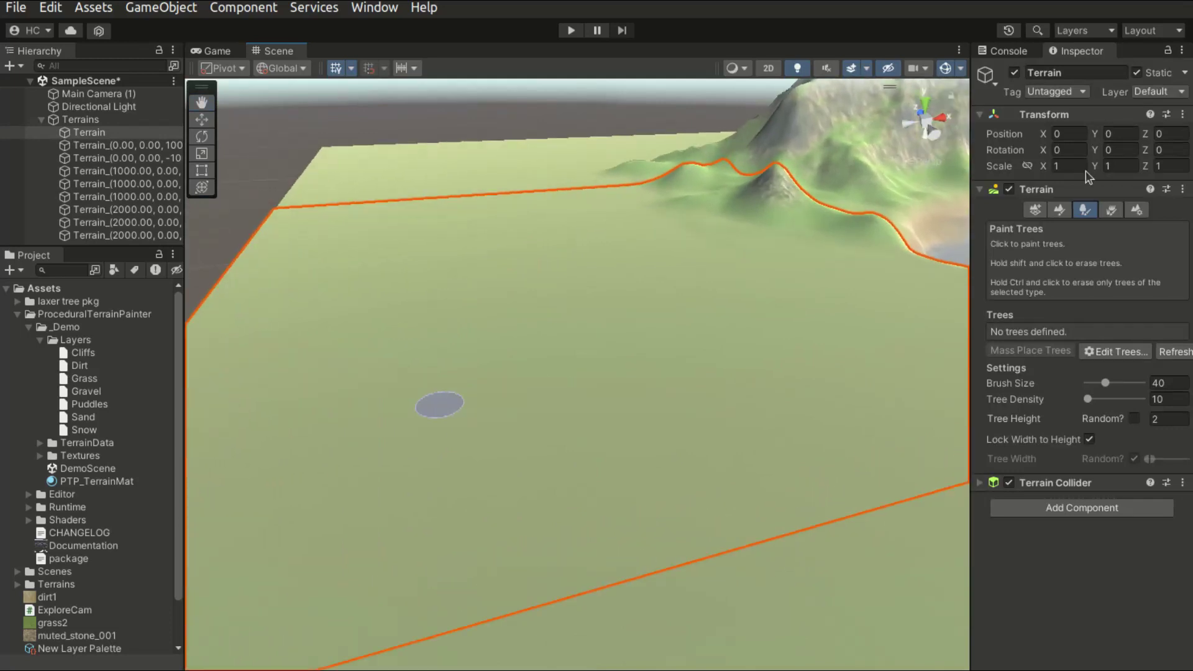
left_click_drag(956, 208, 840, 208)
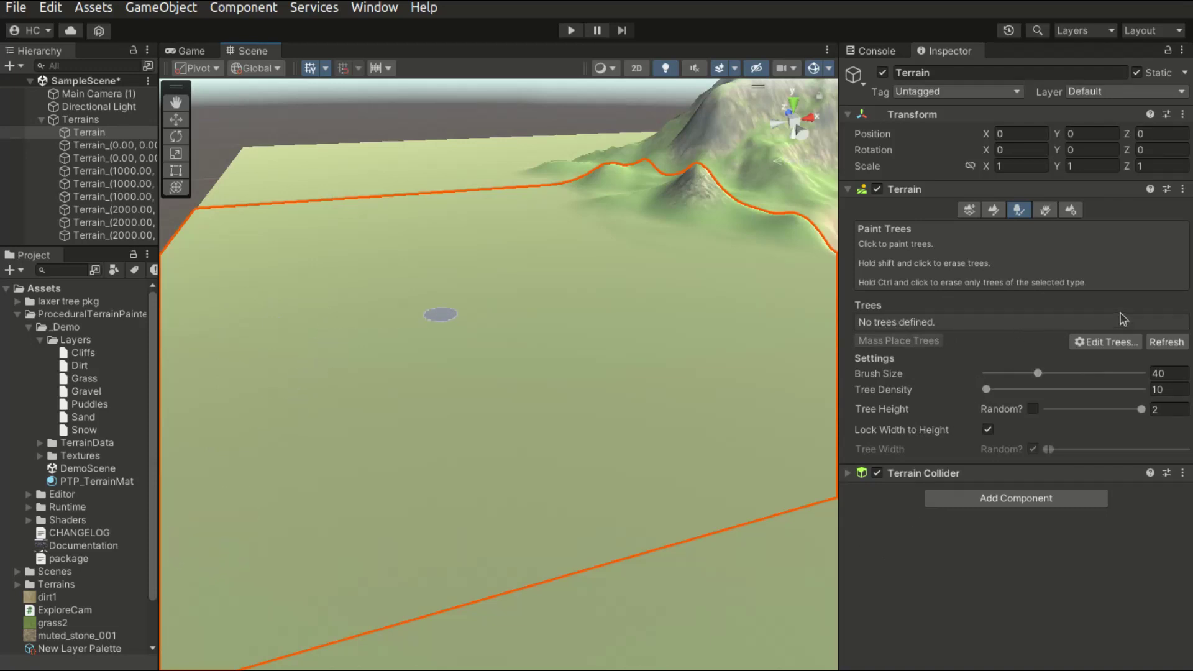
- Add baum hd fbx as a tree prefab in the Terrain's tree list via Edit Trees > Add Tree
left_click(1109, 342)
left_click(1141, 355)
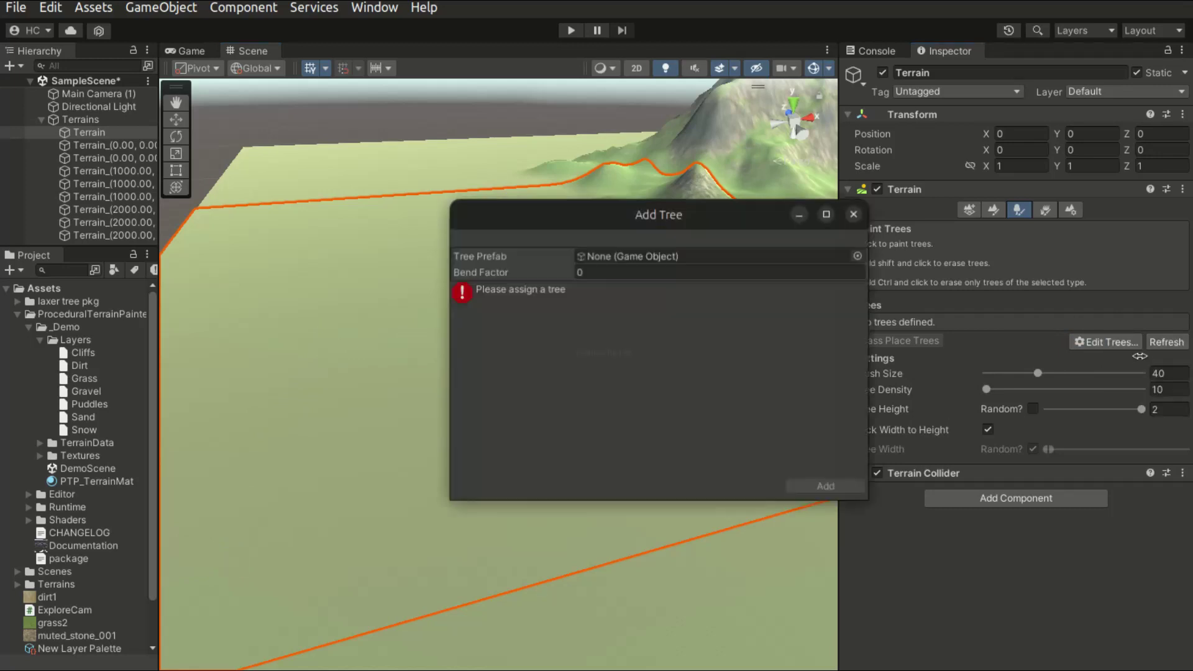
left_click_drag(654, 211, 582, 243)
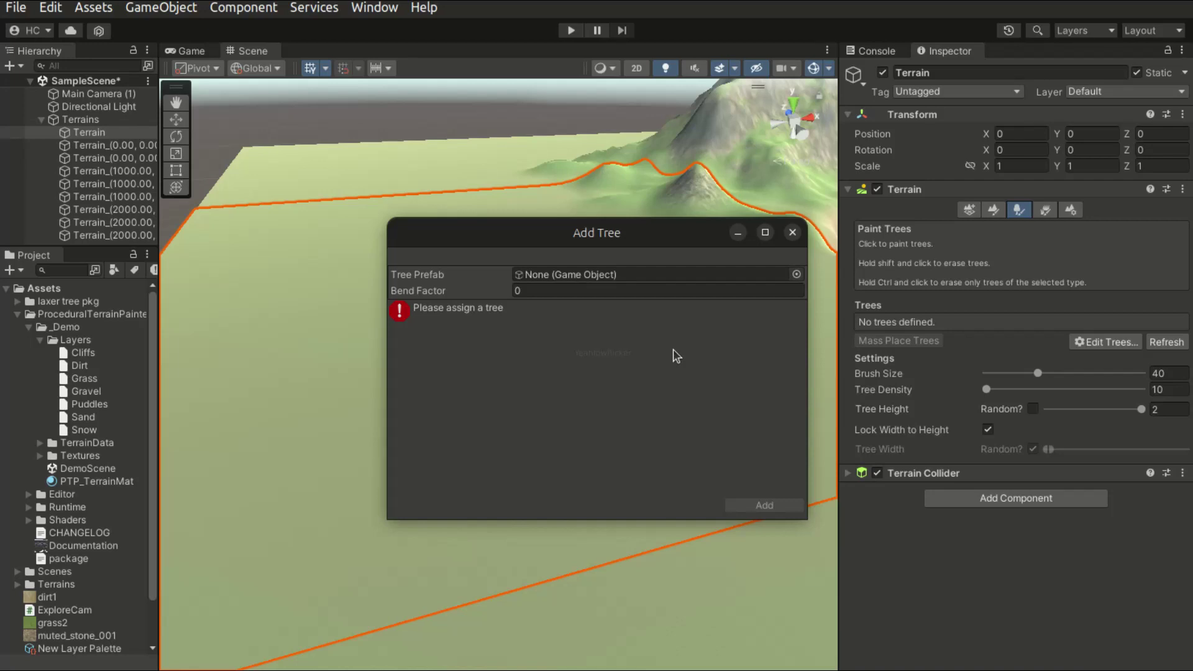
left_click(797, 274)
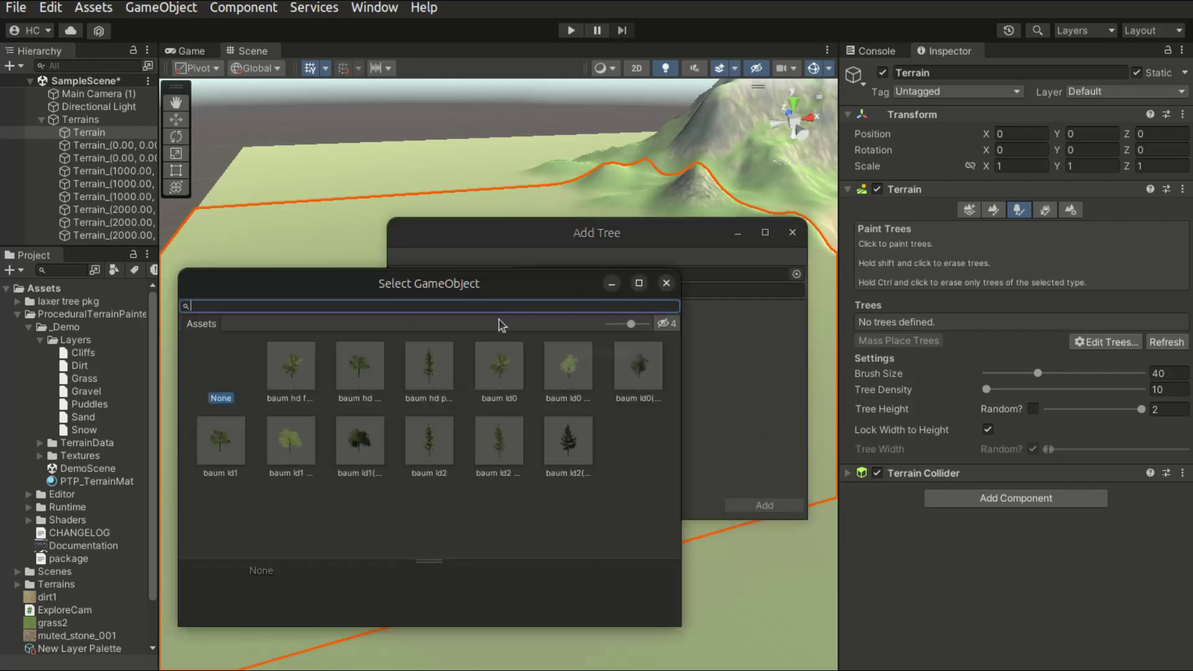
left_click(461, 355)
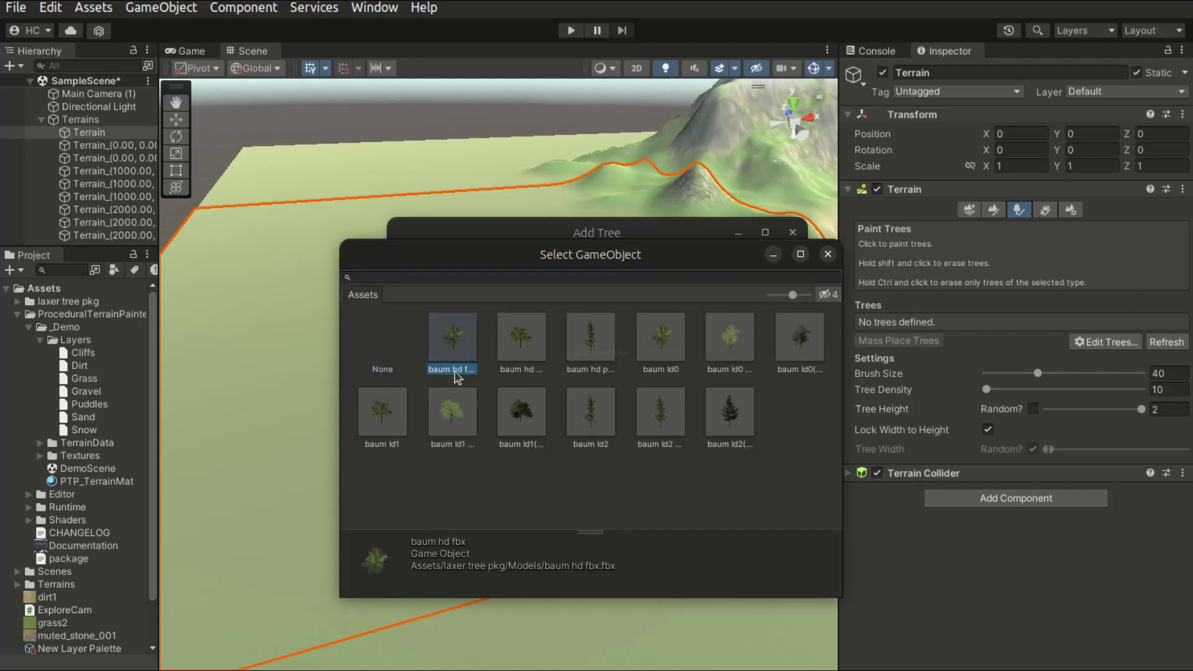
double_click(446, 351)
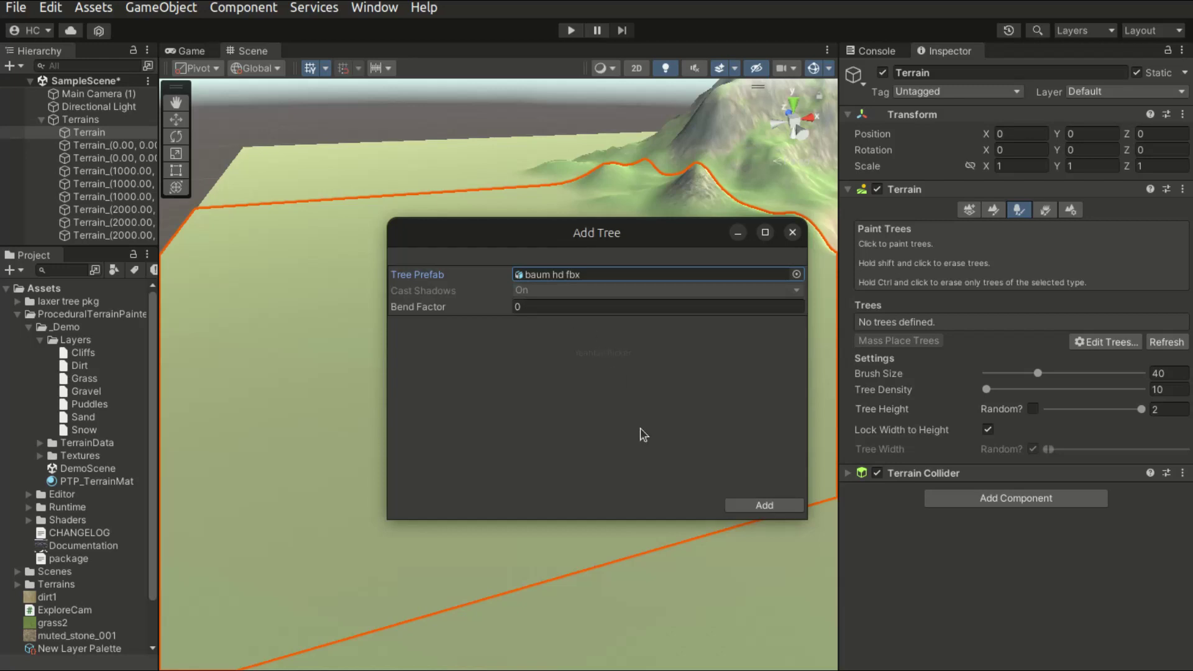
left_click(764, 506)
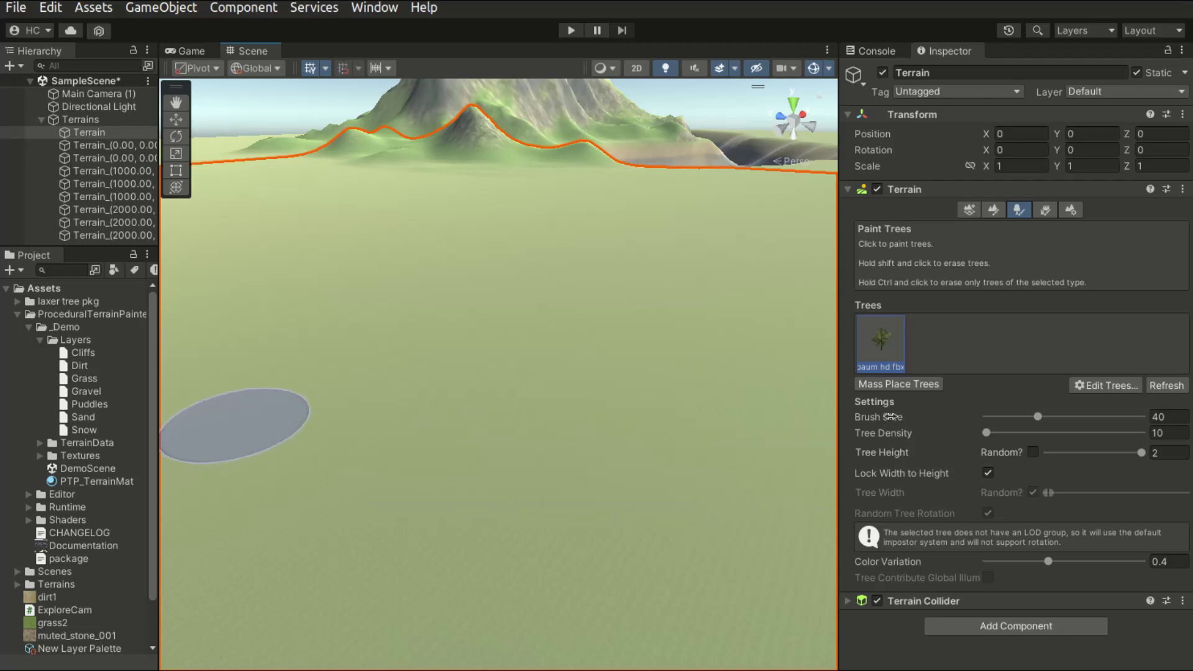
- Drag the tree Brush Size slider to 98 and the Tree Density slider to 14
left_click_drag(1038, 417, 1079, 417)
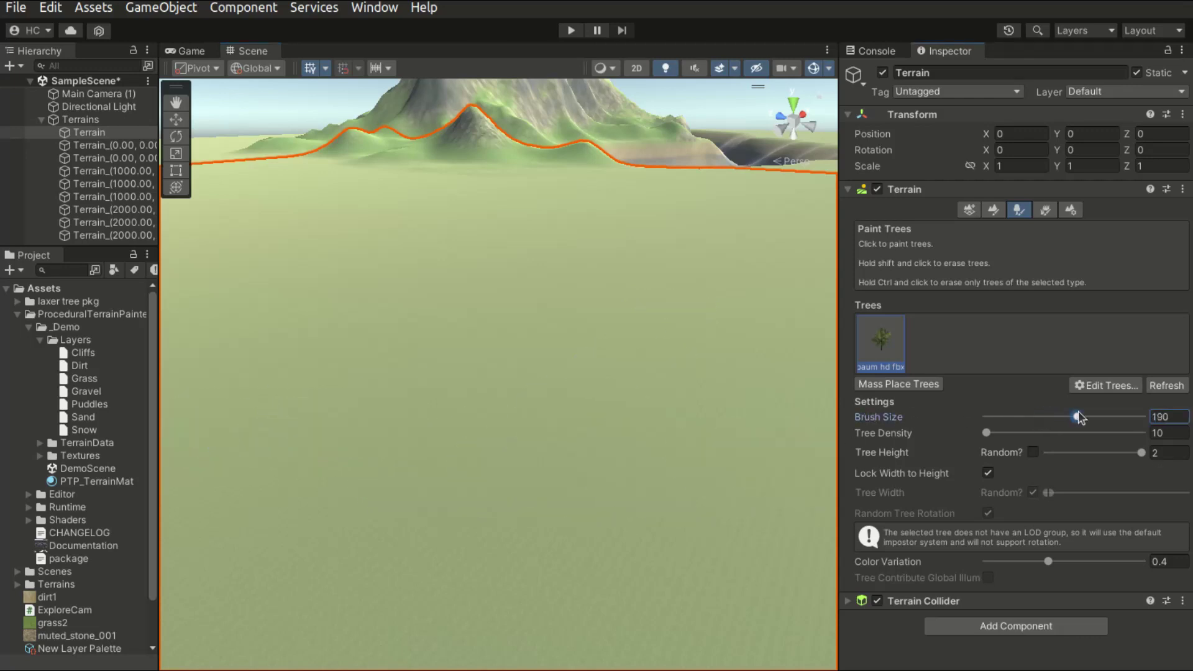
mouse_move(987, 433)
left_mouse_down()
mouse_move(1011, 433)
mouse_move(987, 442)
left_mouse_up()
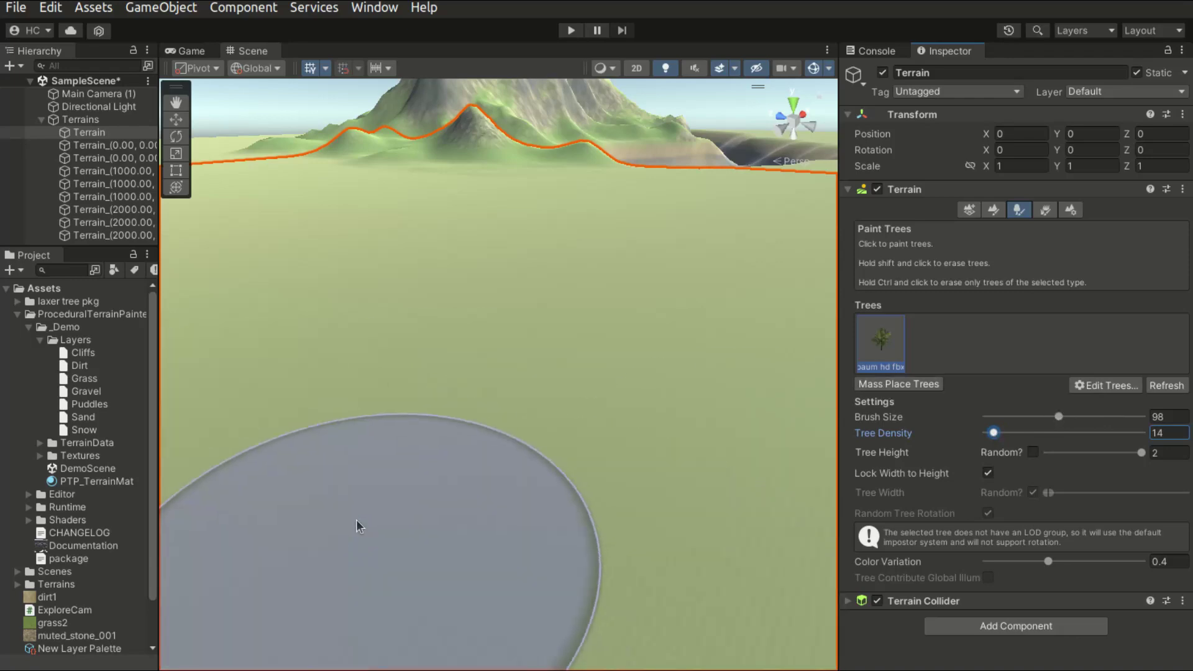
- Paint dense baum hd fbx trees over the flat ground and across the border onto the neighbouring tile
middle_click_drag(520, 506, 532, 490)
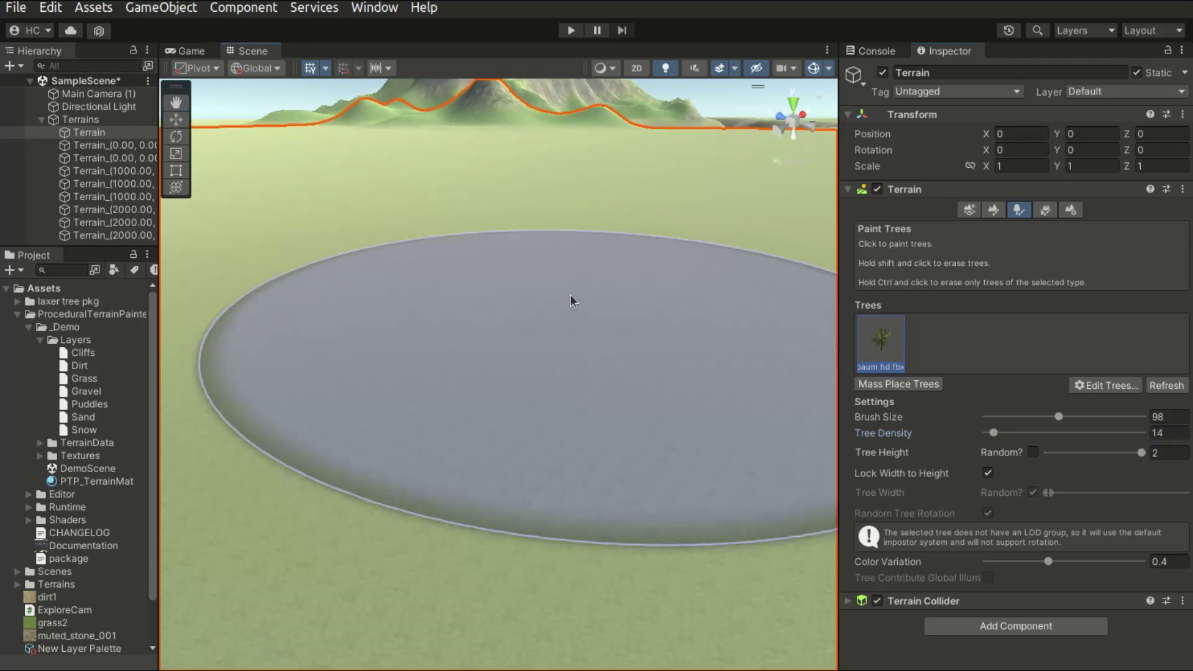
left_click(572, 302)
scroll(547, 348, "down", 5)
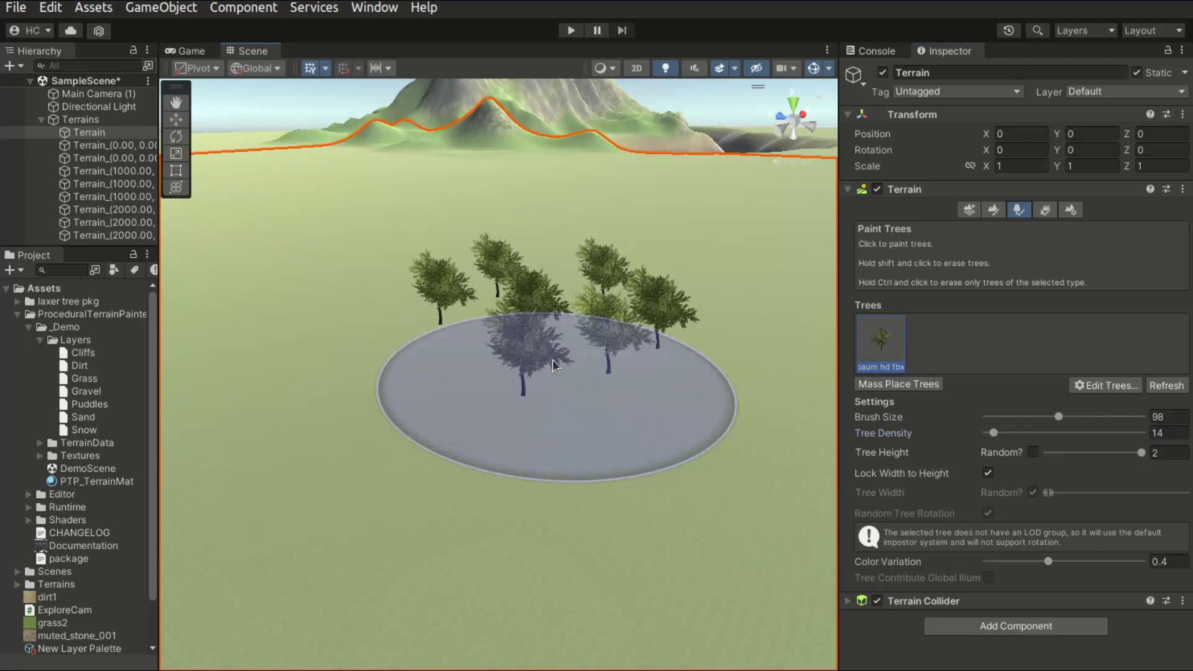
scroll(533, 426, "up", 4)
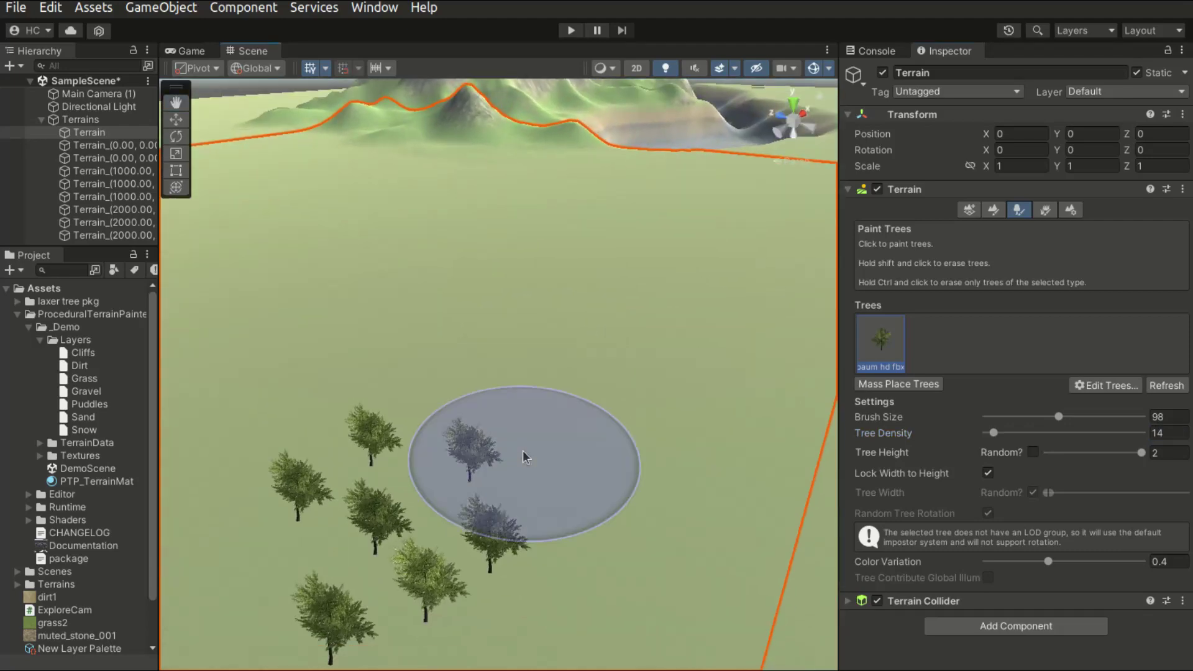
scroll(526, 458, "down", 5)
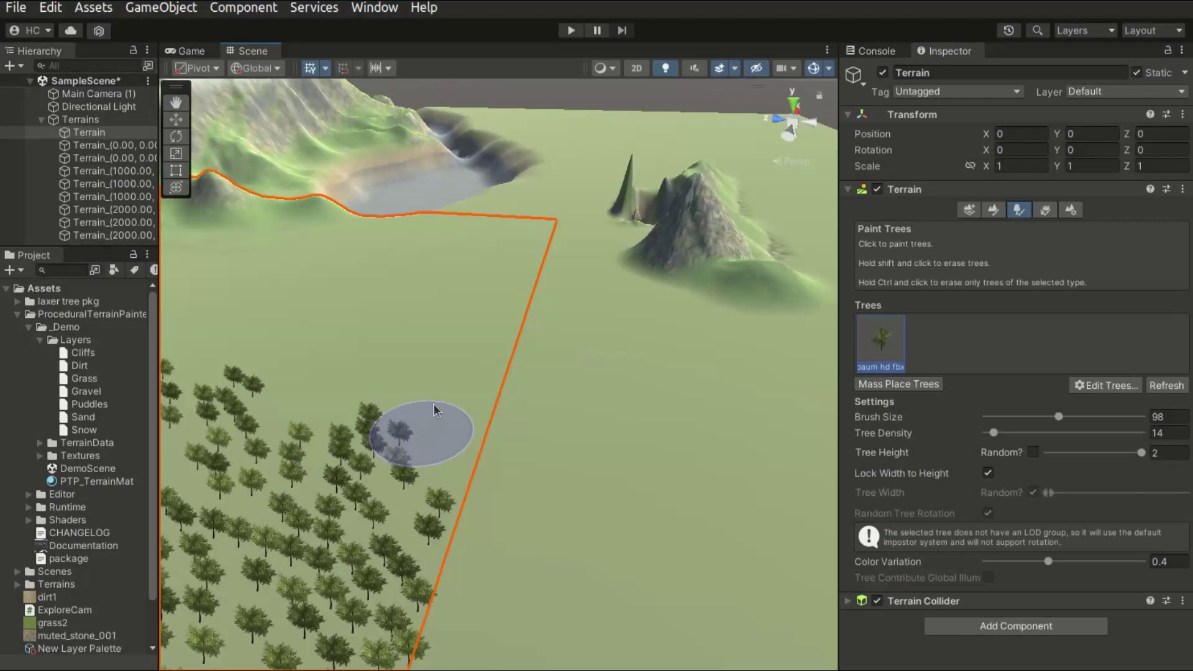
mouse_move(433, 410)
left_mouse_down()
mouse_move(448, 394)
mouse_move(448, 408)
mouse_move(482, 405)
mouse_move(583, 455)
mouse_move(562, 535)
mouse_move(442, 474)
mouse_move(656, 500)
mouse_move(497, 581)
mouse_move(740, 435)
mouse_move(740, 587)
mouse_move(640, 549)
mouse_move(709, 369)
mouse_move(742, 415)
left_mouse_up()
middle_click_drag(590, 407, 463, 372)
scroll(463, 373, "down", 3)
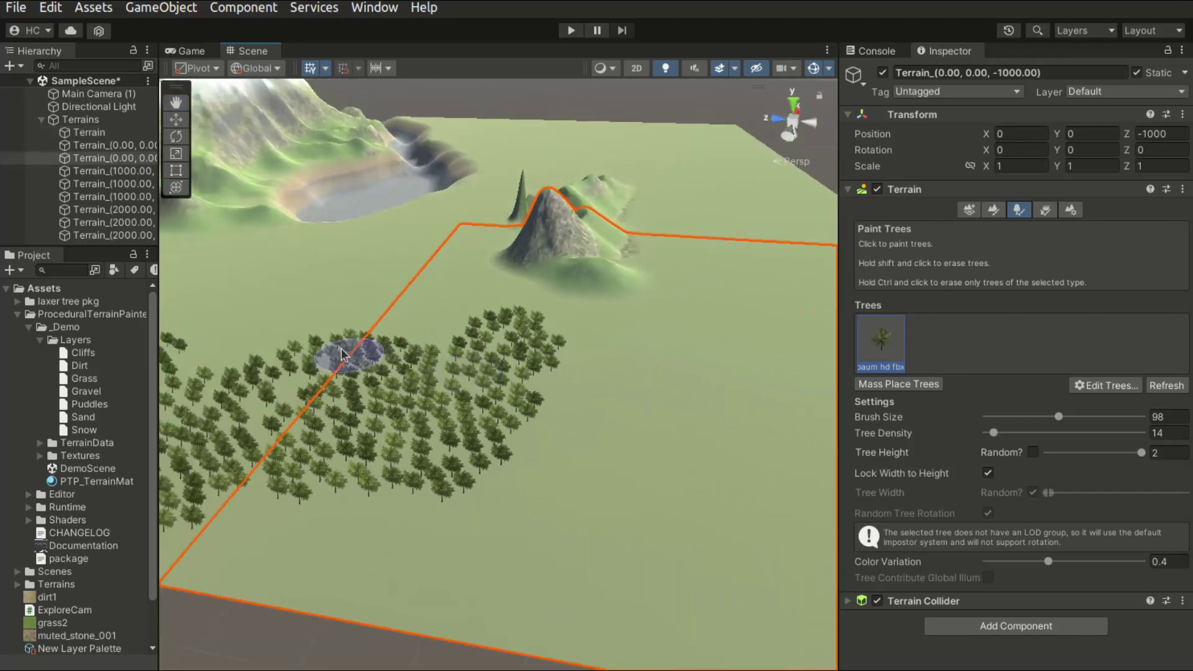
- Select the Terrain_(0.00, 0.00, 1000.00) tile, then the central tile, looking down on the flat ground
middle_click_drag(353, 352, 606, 349)
right_click_drag(603, 347, 512, 338)
left_click(333, 606)
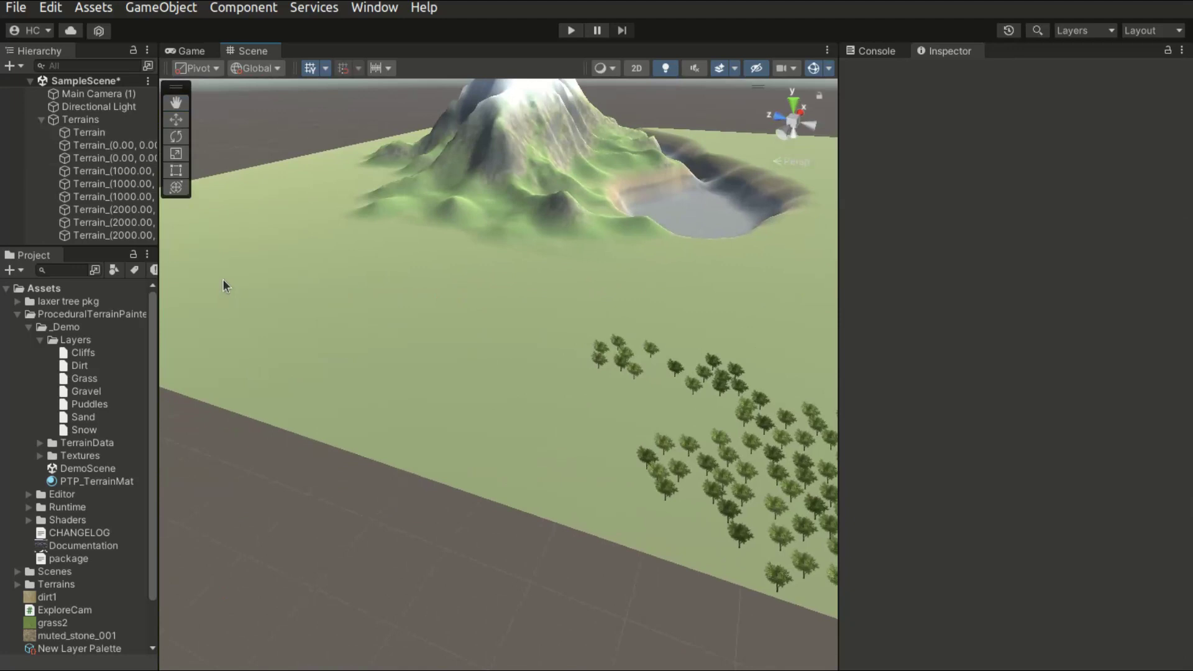
middle_click_drag(223, 278, 465, 374)
left_click(428, 398)
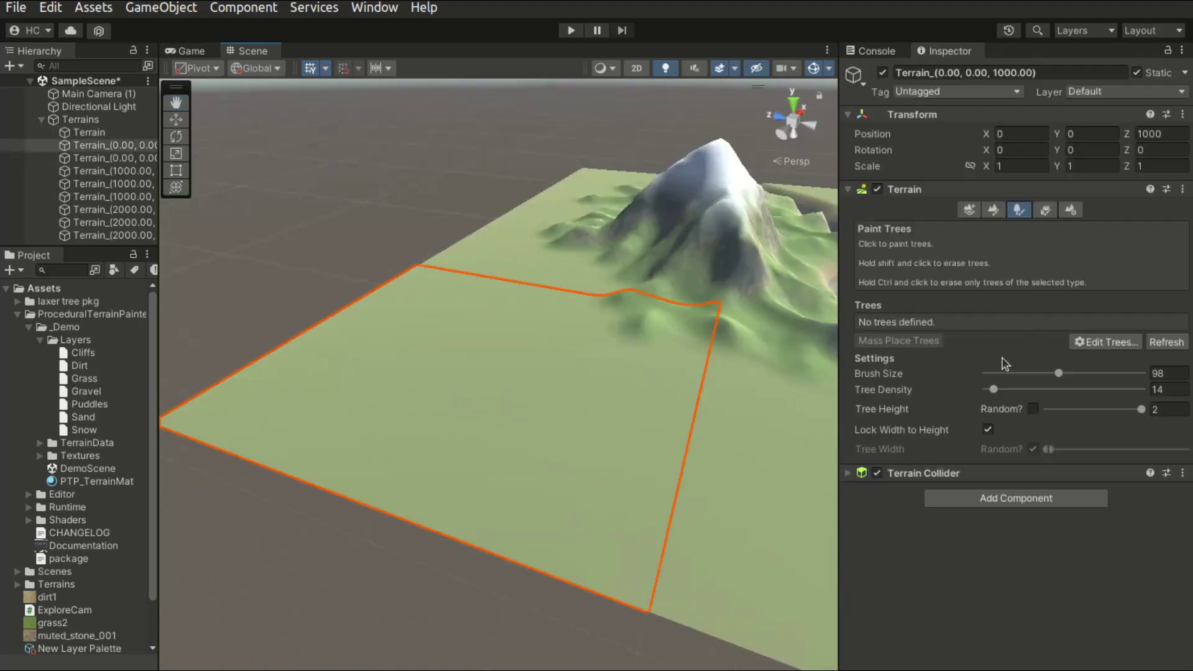
middle_click_drag(548, 437, 236, 366)
left_click(761, 528)
mouse_move(574, 399)
right_mouse_down()
mouse_move(647, 429)
mouse_move(699, 488)
right_mouse_up()
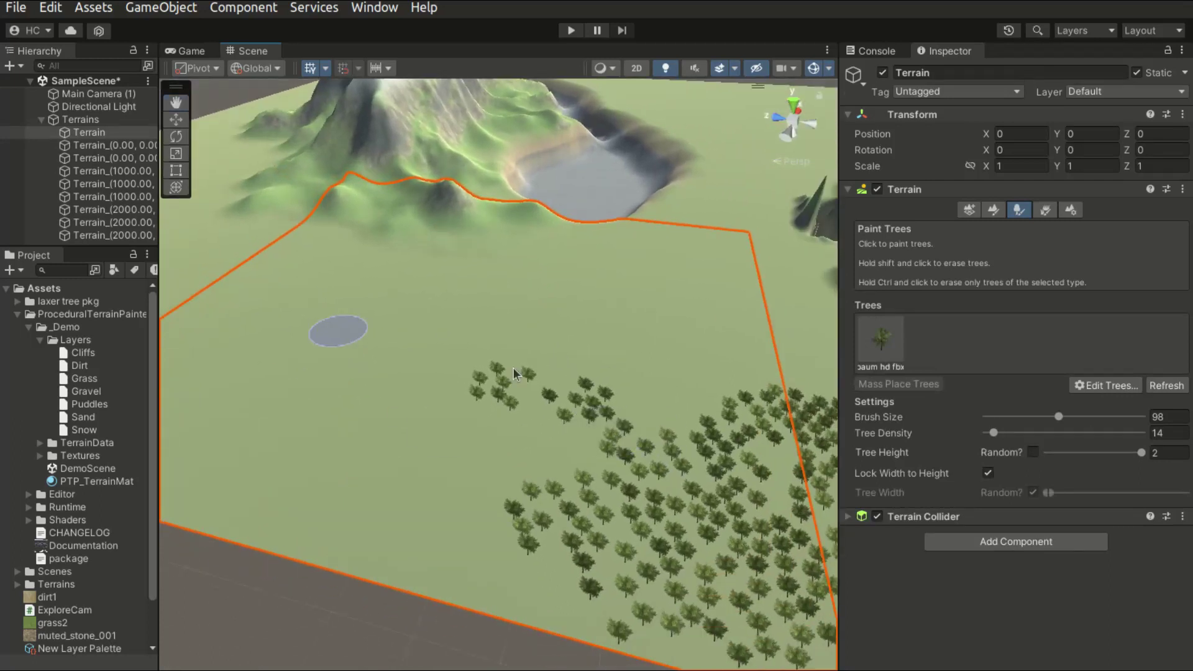
mouse_move(436, 382)
middle_mouse_down()
mouse_move(557, 410)
mouse_move(595, 434)
middle_mouse_up()
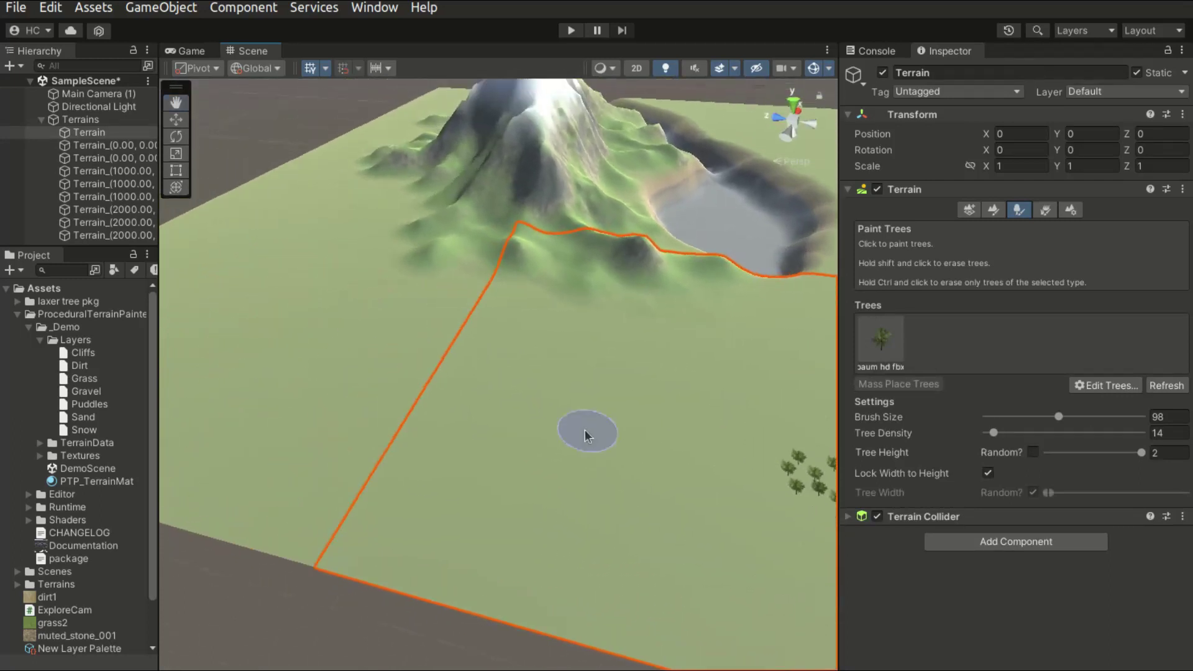
- Paint a row of trees across the flat ground on the neighbouring tile, then reselect that tile
left_click(386, 394)
scroll(386, 394, "up", 3)
left_click(472, 401)
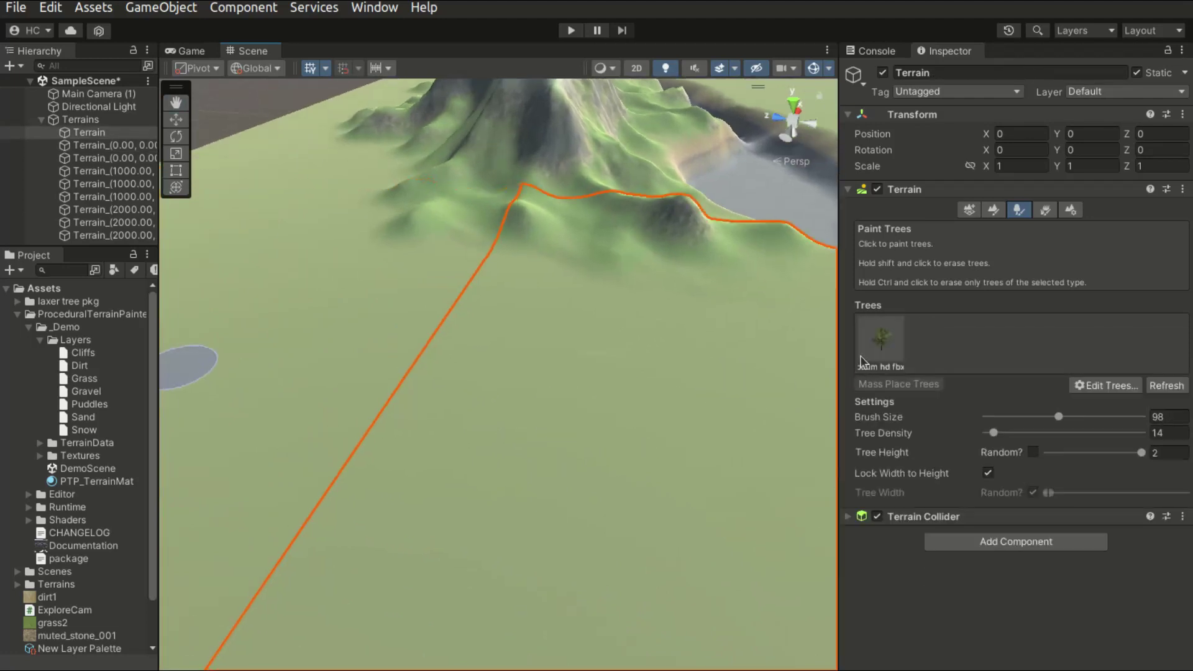
mouse_move(596, 476)
left_mouse_down()
mouse_move(538, 480)
mouse_move(355, 409)
left_mouse_up()
left_click(304, 394)
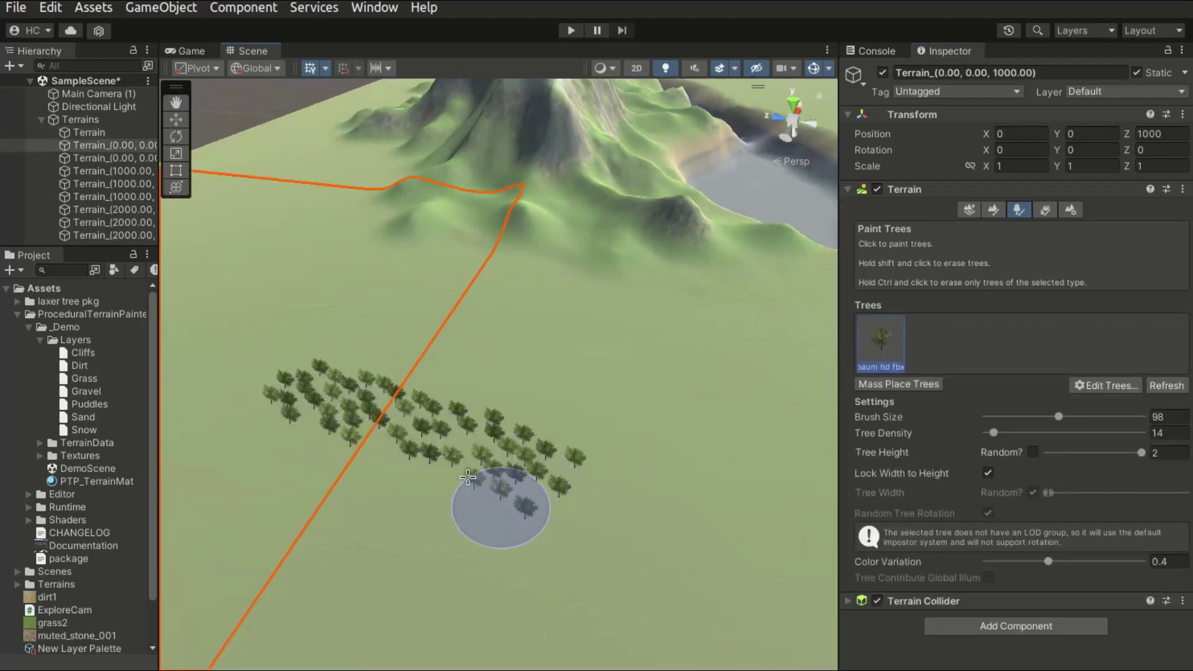
scroll(410, 385, "down", 5)
left_click(276, 190)
left_click(311, 406)
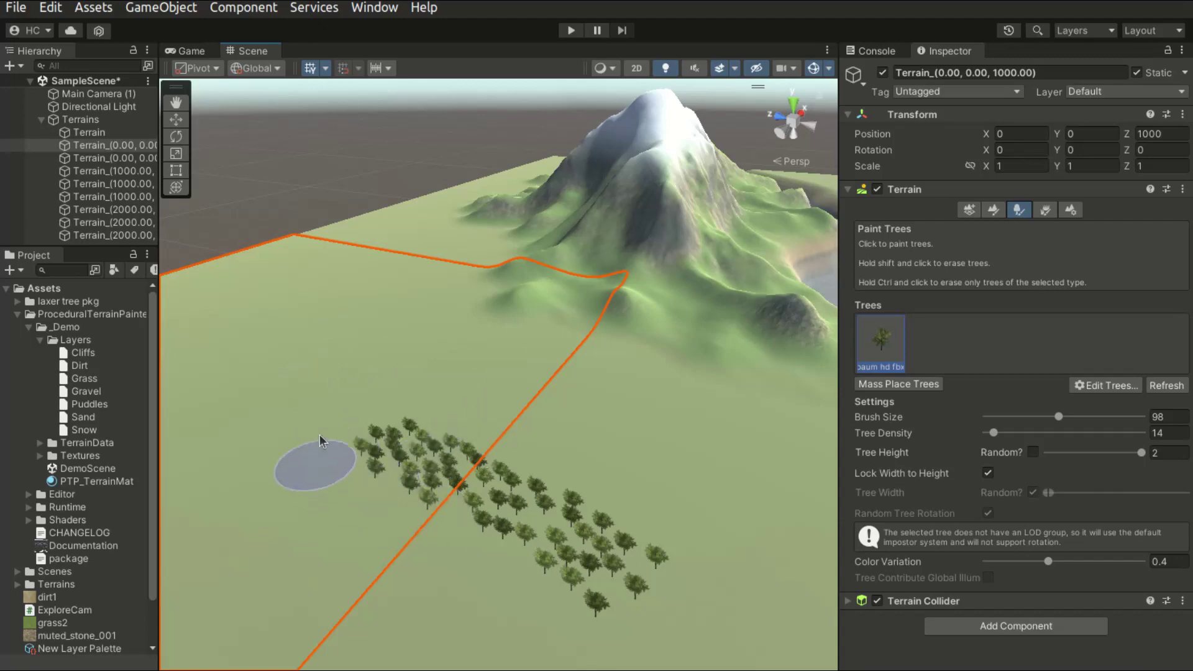
middle_click_drag(320, 440, 565, 391)
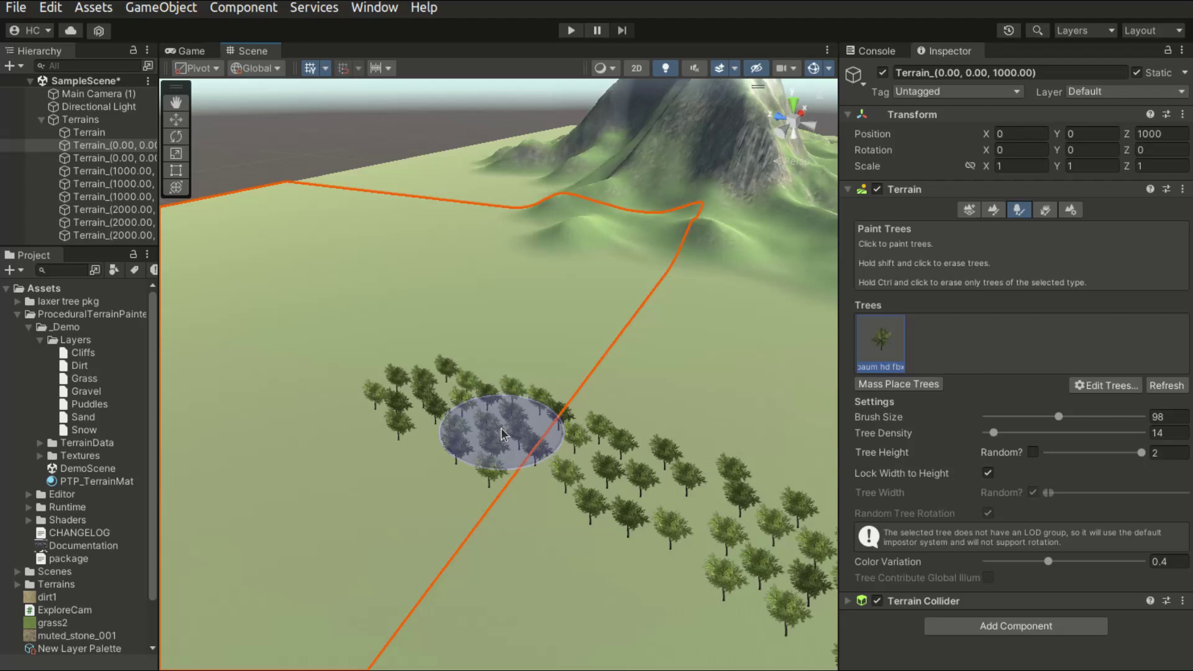
- Shift-drag to erase the middle, left and centre tree groups and the swath right of the tile border
scroll(520, 531, "up", 3)
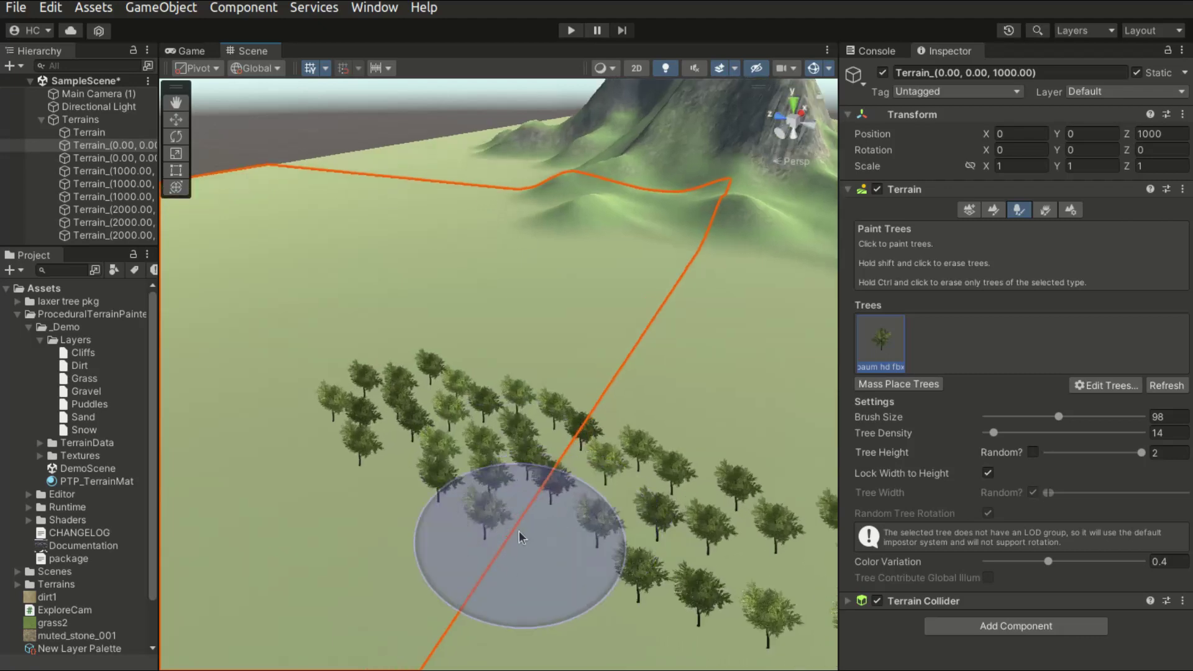
scroll(520, 531, "up", 2)
middle_click_drag(497, 516, 512, 458)
mouse_move(513, 459)
left_mouse_down("shift")
mouse_move(531, 423)
mouse_move(483, 319)
mouse_move(453, 355)
left_mouse_up("shift")
mouse_move(472, 341)
right_mouse_down()
mouse_move(624, 367)
mouse_move(684, 404)
right_mouse_up()
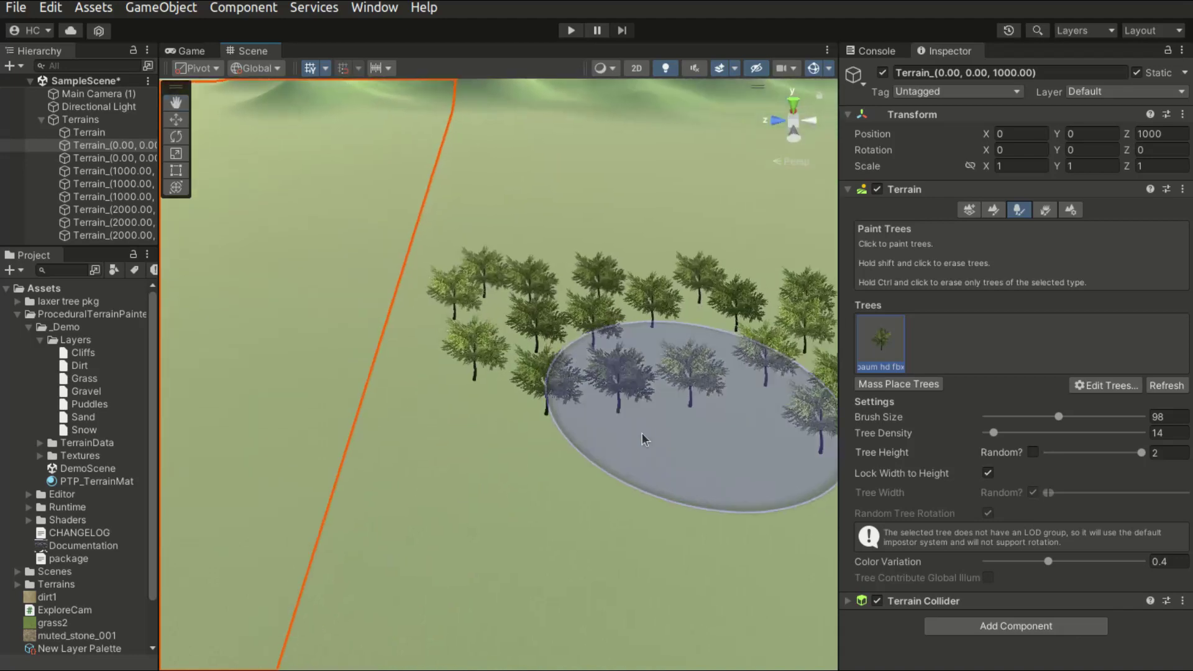
mouse_move(642, 432)
left_mouse_down("shift")
mouse_move(458, 347)
mouse_move(612, 307)
mouse_move(605, 378)
left_mouse_up("shift")
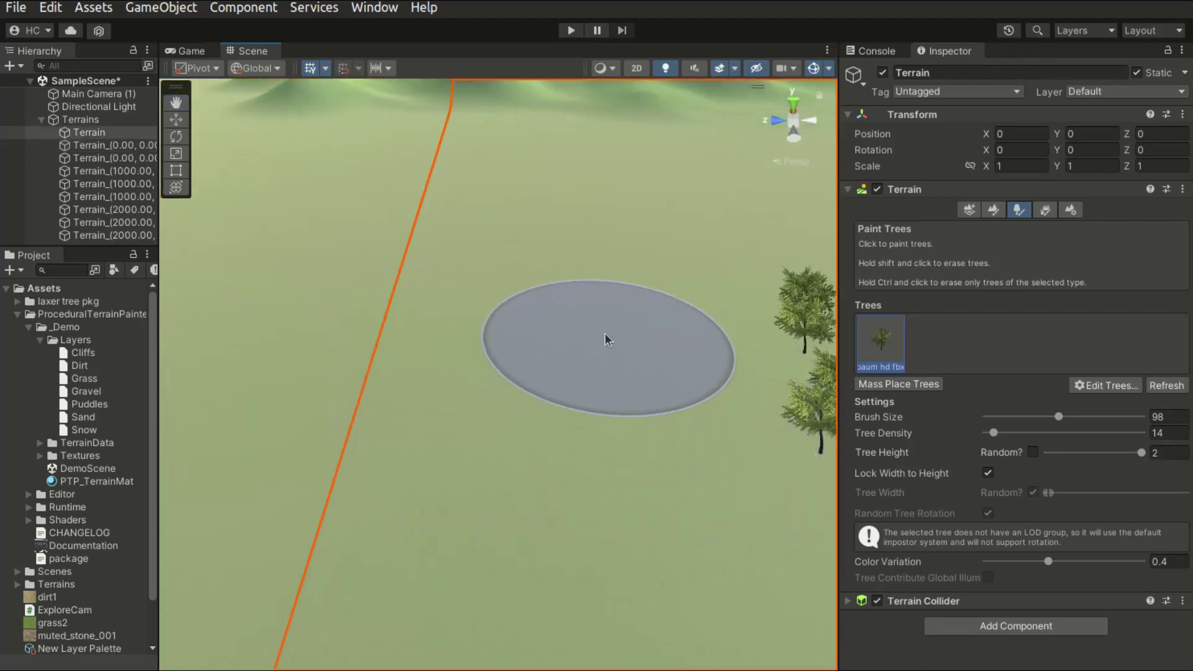
mouse_move(577, 323)
right_mouse_down()
mouse_move(650, 348)
mouse_move(727, 351)
mouse_move(808, 267)
right_mouse_up()
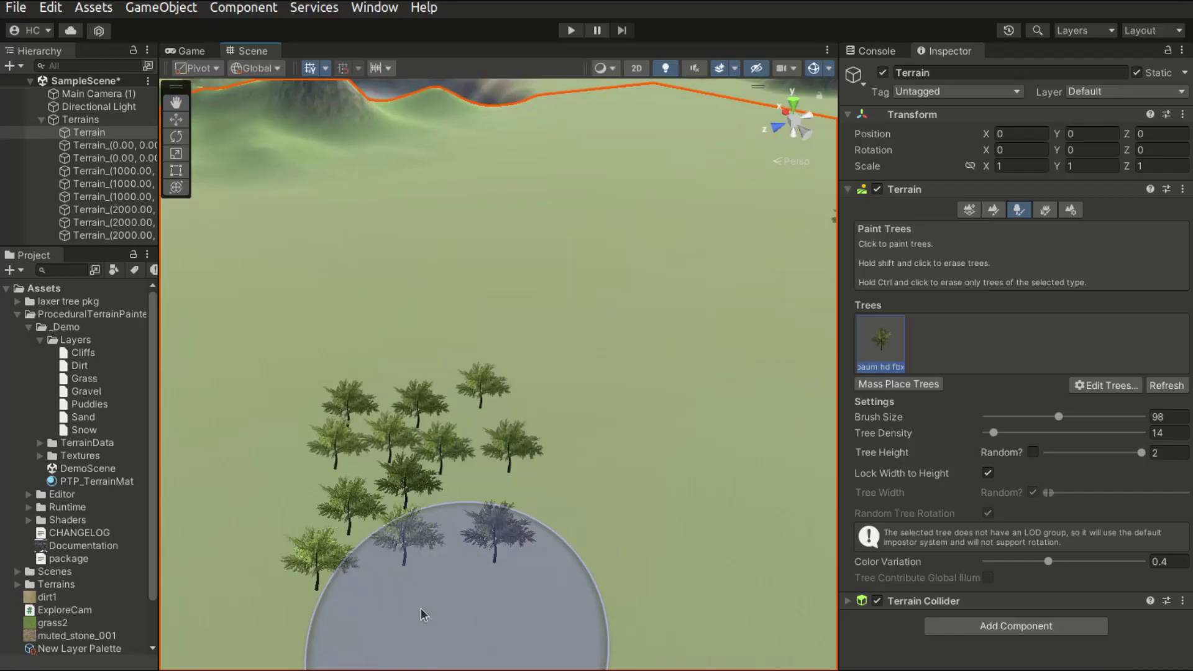
mouse_move(421, 615)
left_mouse_down("shift")
mouse_move(466, 419)
mouse_move(445, 418)
left_mouse_up("shift")
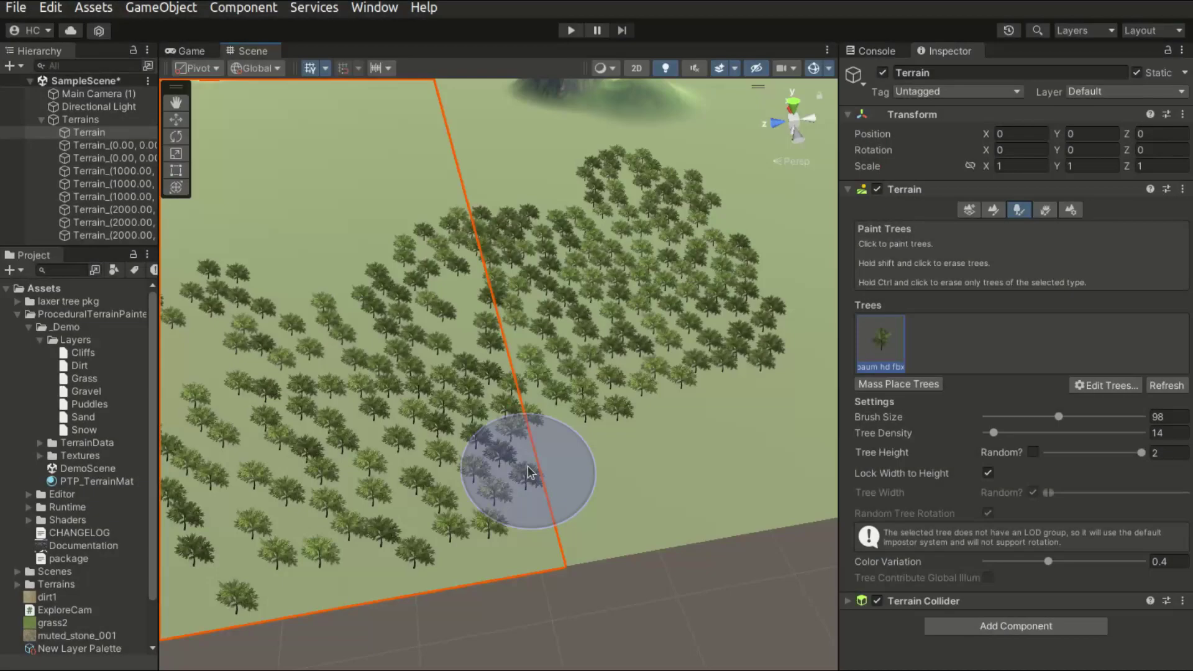
mouse_move(529, 473)
left_mouse_down("shift")
mouse_move(542, 437)
mouse_move(506, 220)
mouse_move(639, 435)
mouse_move(681, 292)
mouse_move(612, 127)
mouse_move(708, 261)
mouse_move(786, 435)
left_mouse_up("shift")
mouse_move(745, 527)
right_mouse_down()
mouse_move(847, 506)
mouse_move(916, 298)
right_mouse_up()
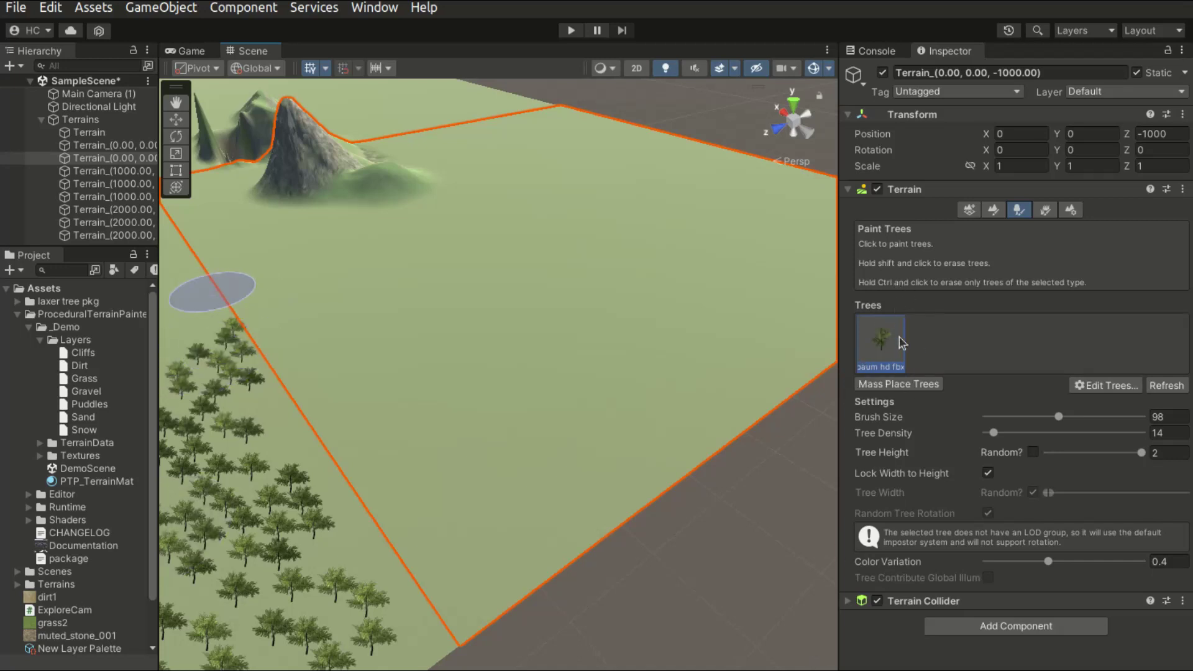
- Try Edit Trees > Remove Tree, then reselect the Terrain tile over the painted forest
left_click(1097, 387)
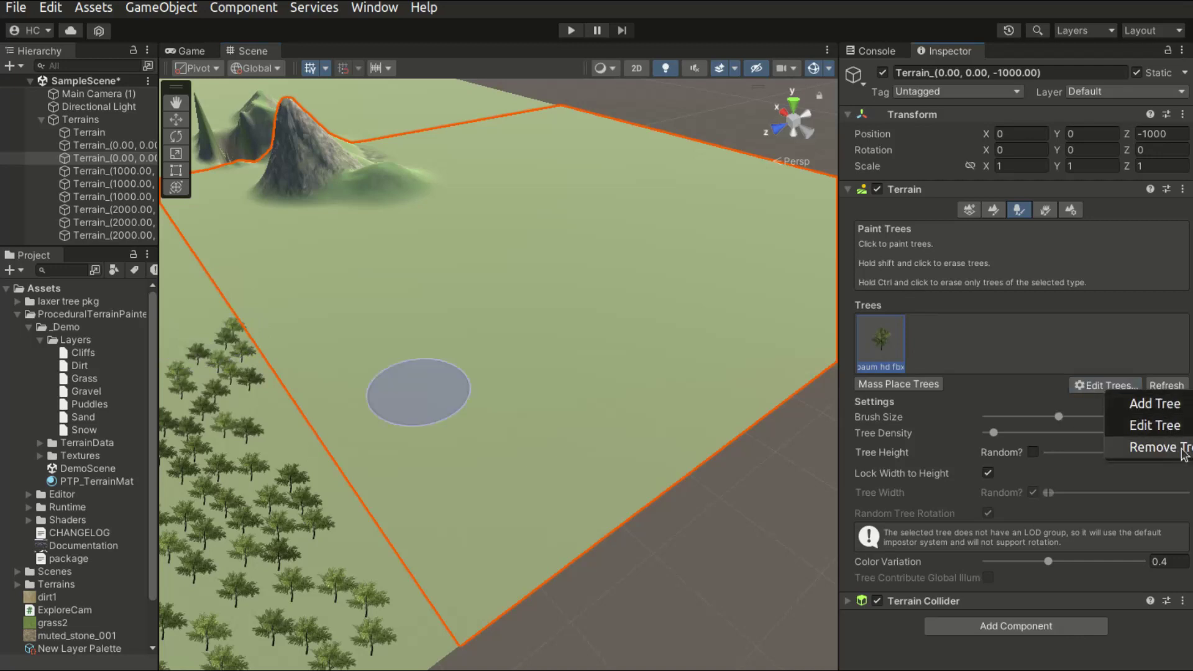
left_click(1144, 449)
left_click(752, 613)
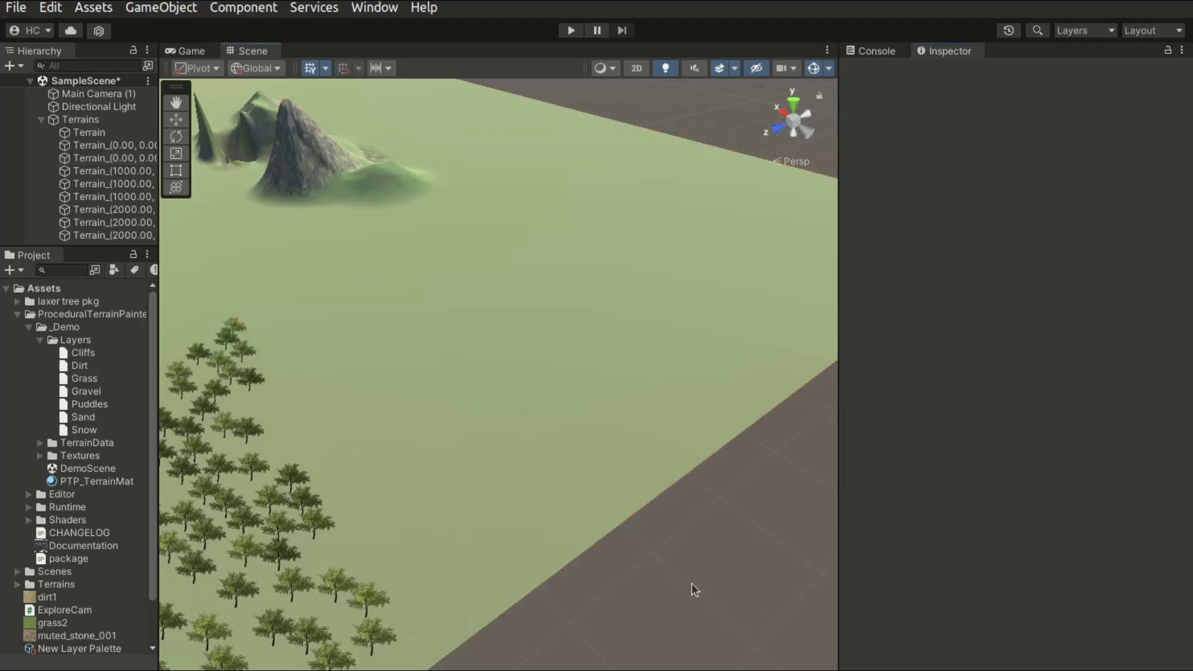
middle_click_drag(691, 583, 881, 471)
left_click(765, 408)
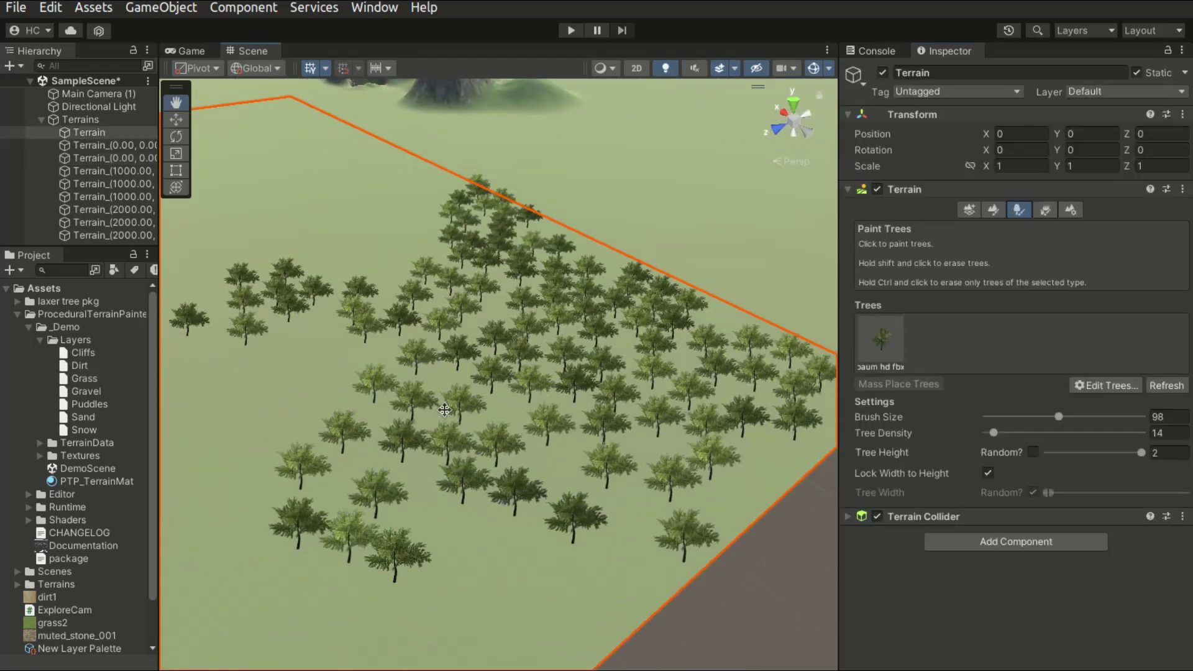
middle_click_drag(444, 410, 471, 405)
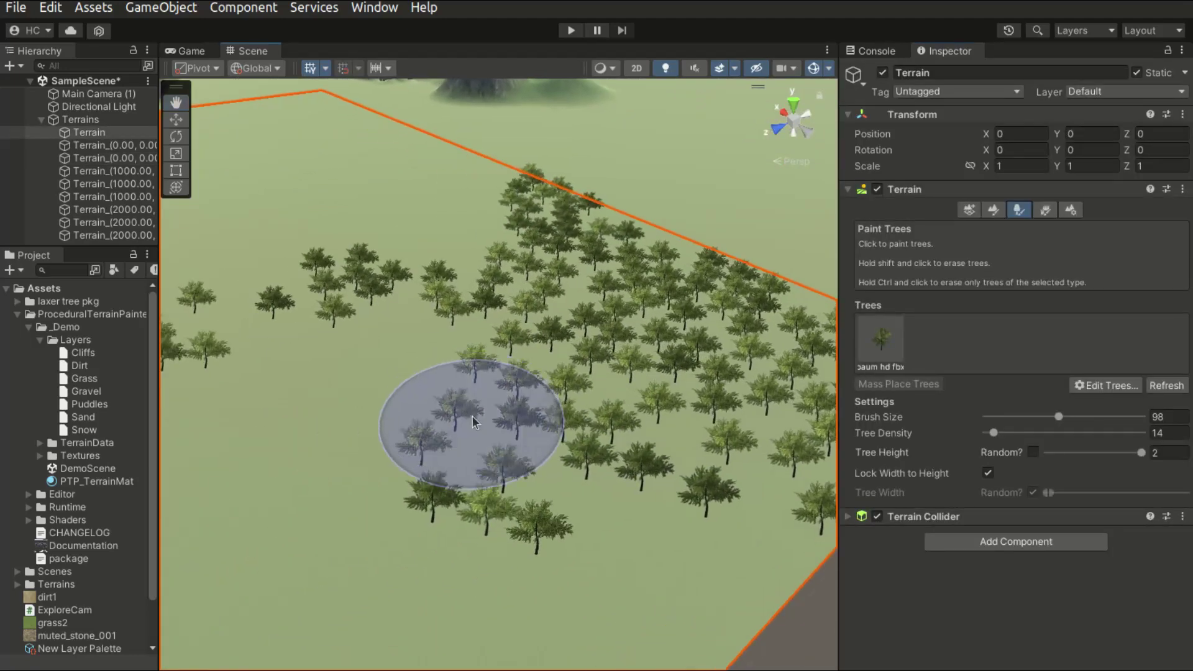
scroll(472, 422, "up", 2)
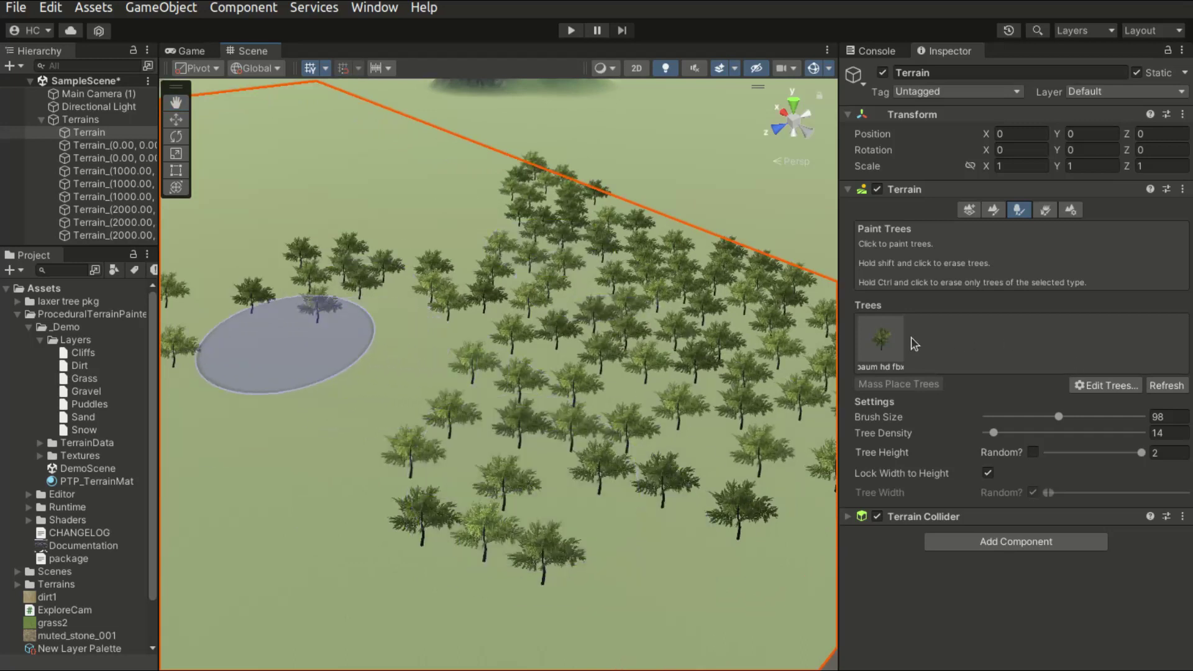
- Select the baum hd fbx prototype and remove it, clearing its painted trees from the terrain
left_click(882, 340)
left_click(1113, 385)
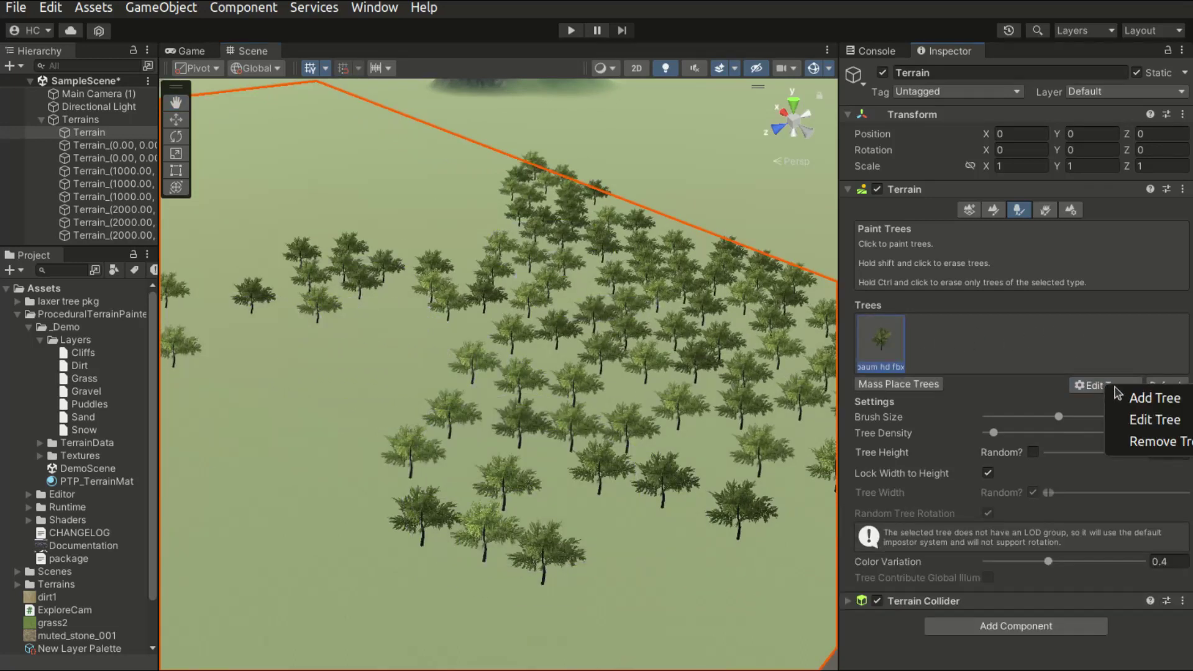
left_click(1146, 442)
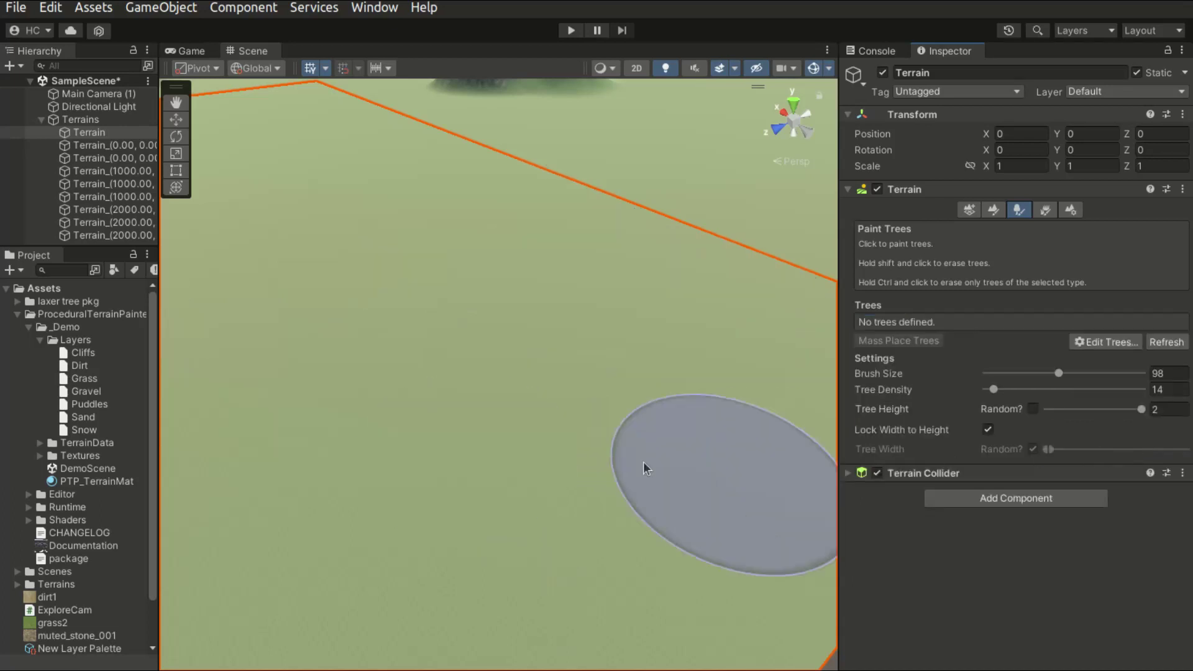
middle_click_drag(645, 466, 423, 424)
scroll(519, 472, "down", 3)
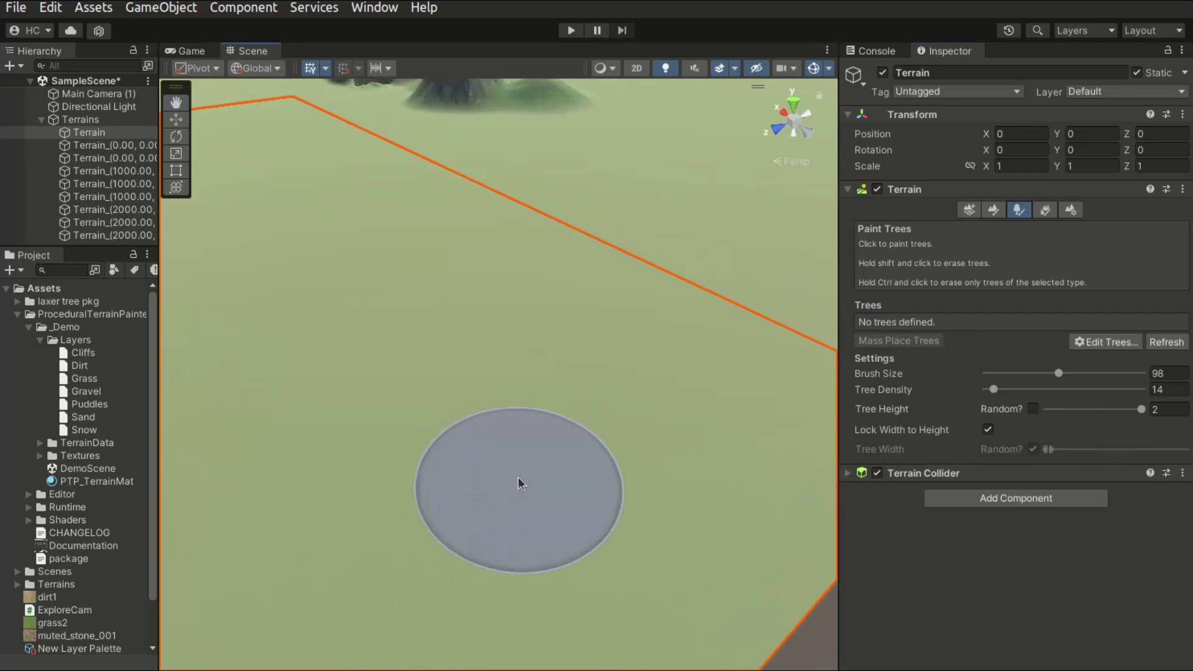
scroll(520, 479, "down", 3)
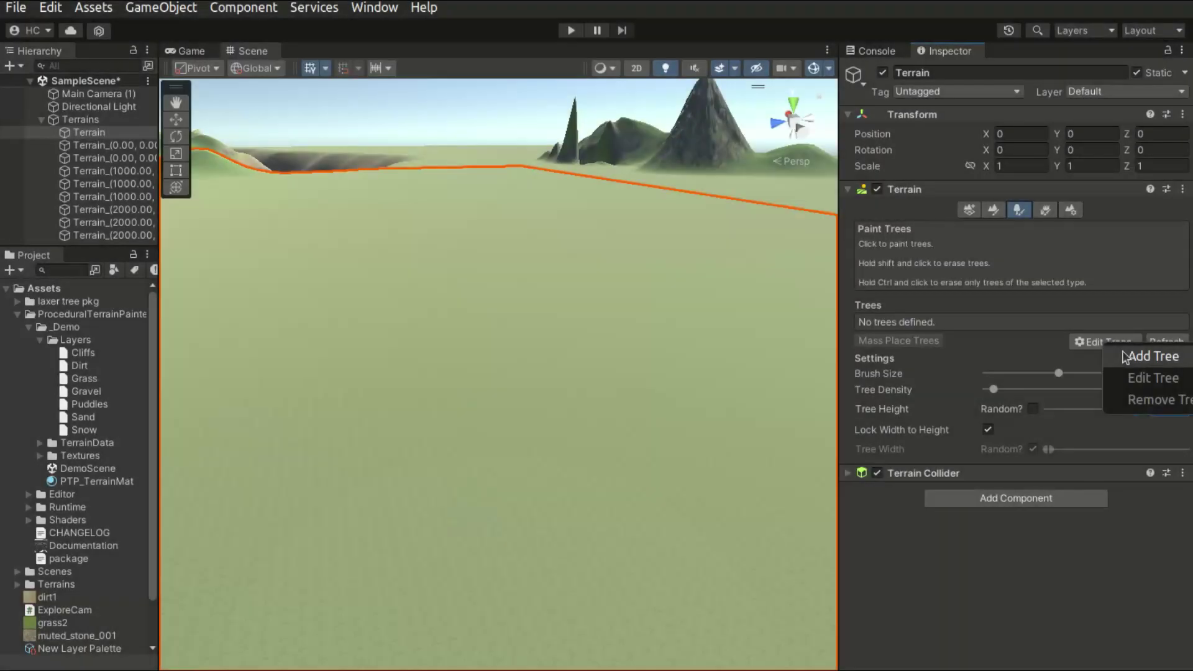
- Re-add baum hd fbx as a tree prefab in the central Terrain's tree list
left_click(1126, 358)
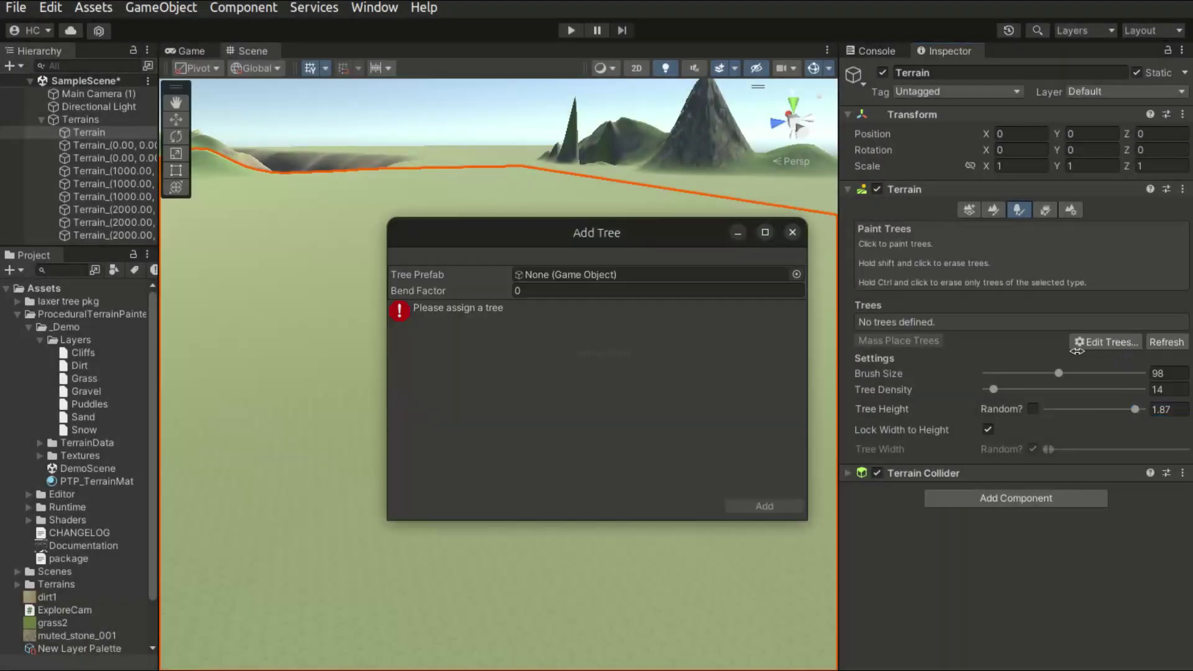
left_click(796, 274)
double_click(309, 347)
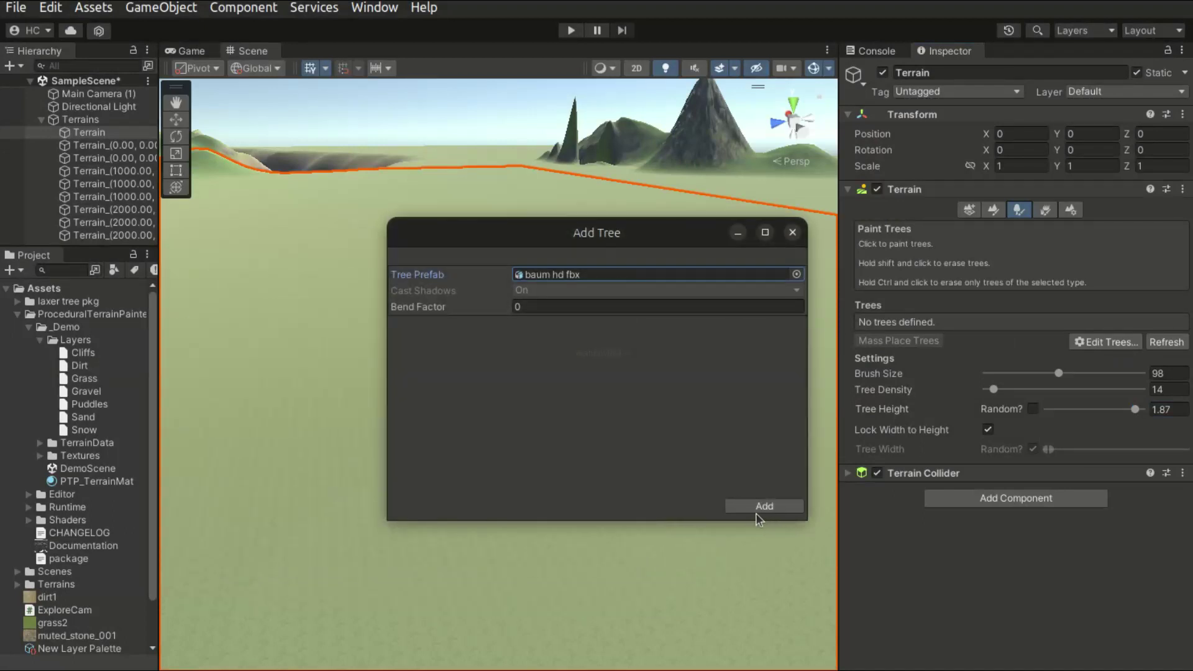
left_click(759, 507)
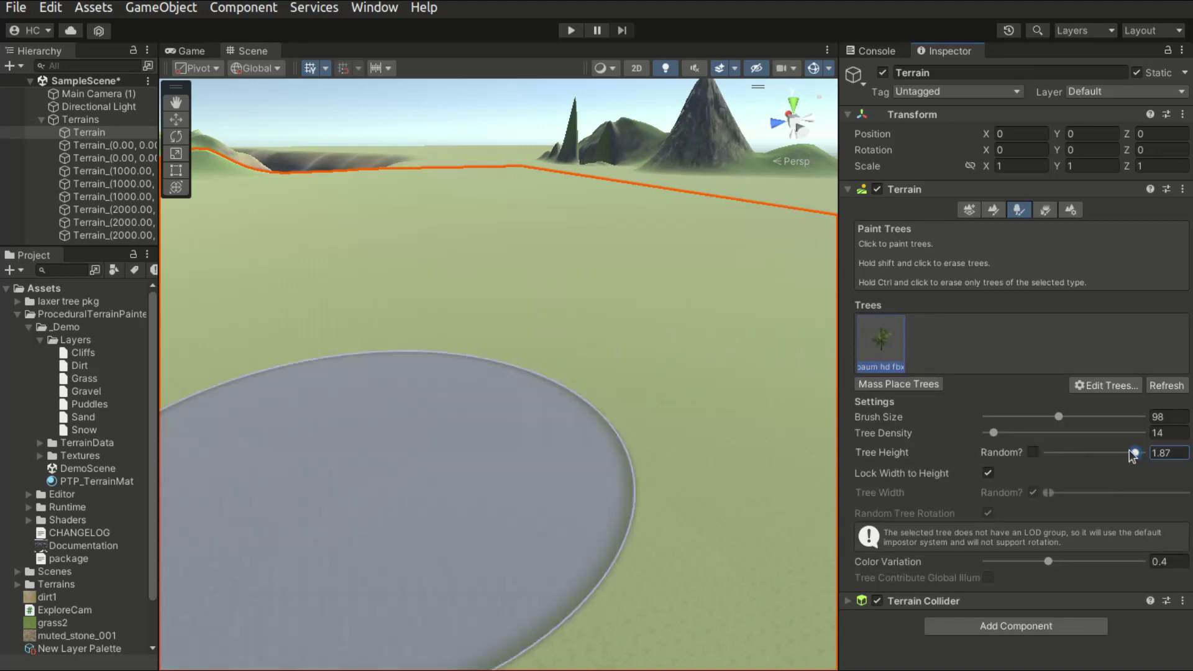
- Paint baum hd fbx trees at tree heights around 1.08 and 0.01, then set height to 0.35
left_click_drag(1101, 452, 1143, 455)
left_click(599, 343)
scroll(560, 365, "up", 6)
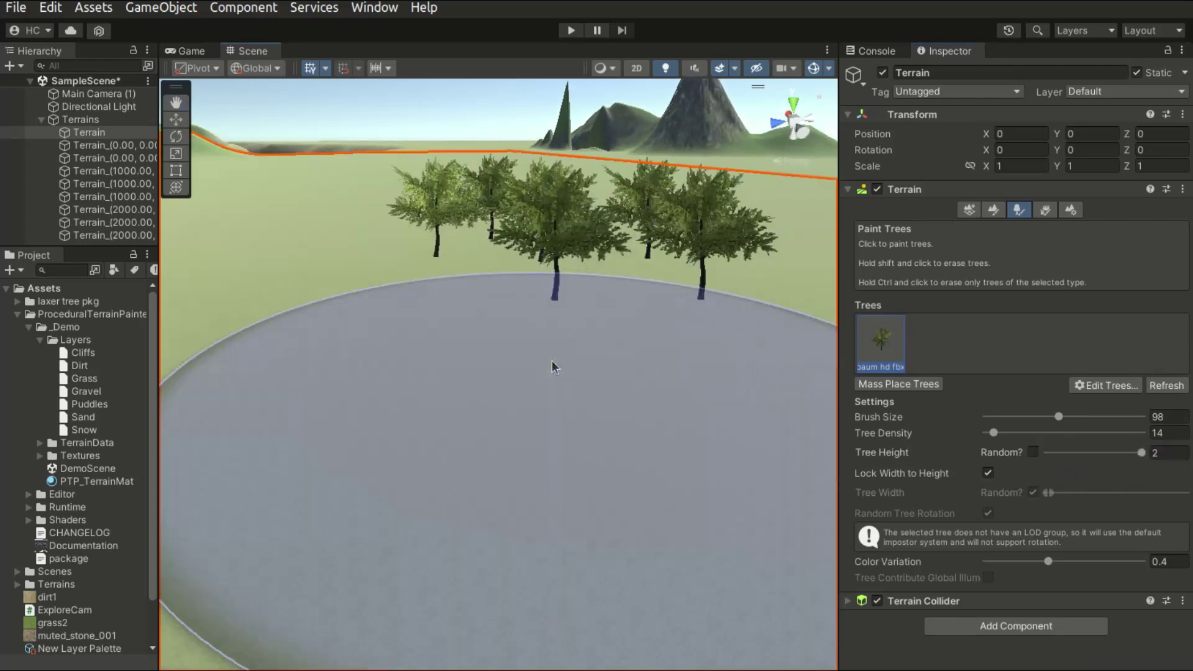
mouse_move(1141, 453)
left_mouse_down()
mouse_move(1075, 452)
mouse_move(936, 480)
left_mouse_up()
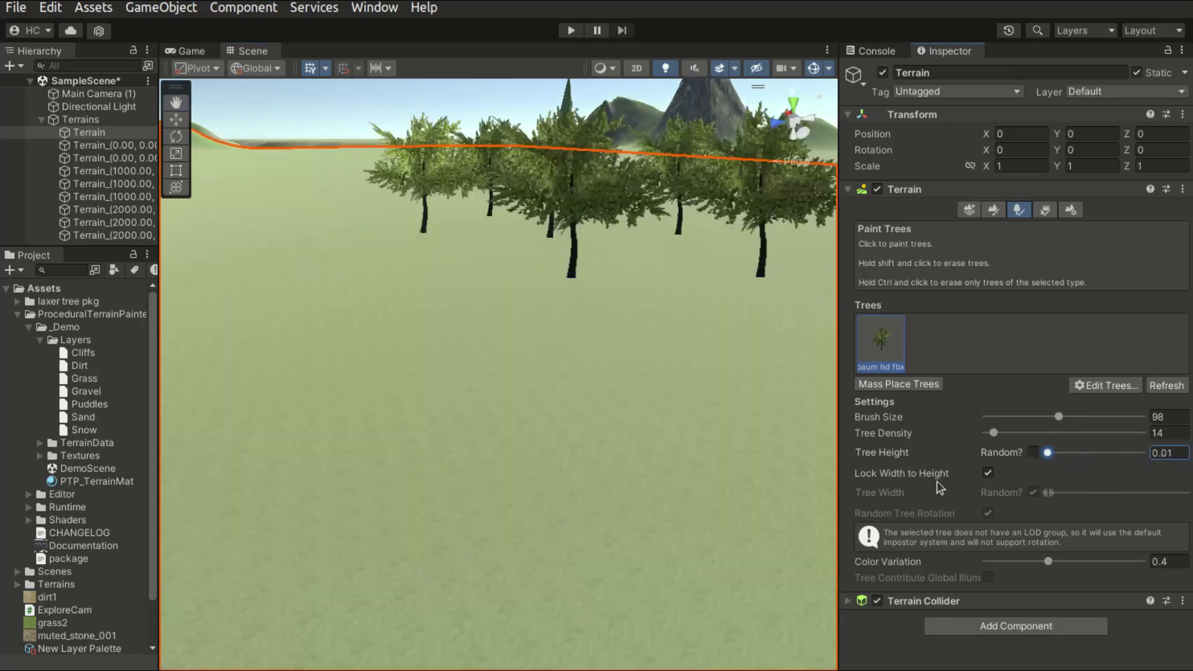
left_click(595, 501)
scroll(550, 389, "up", 4)
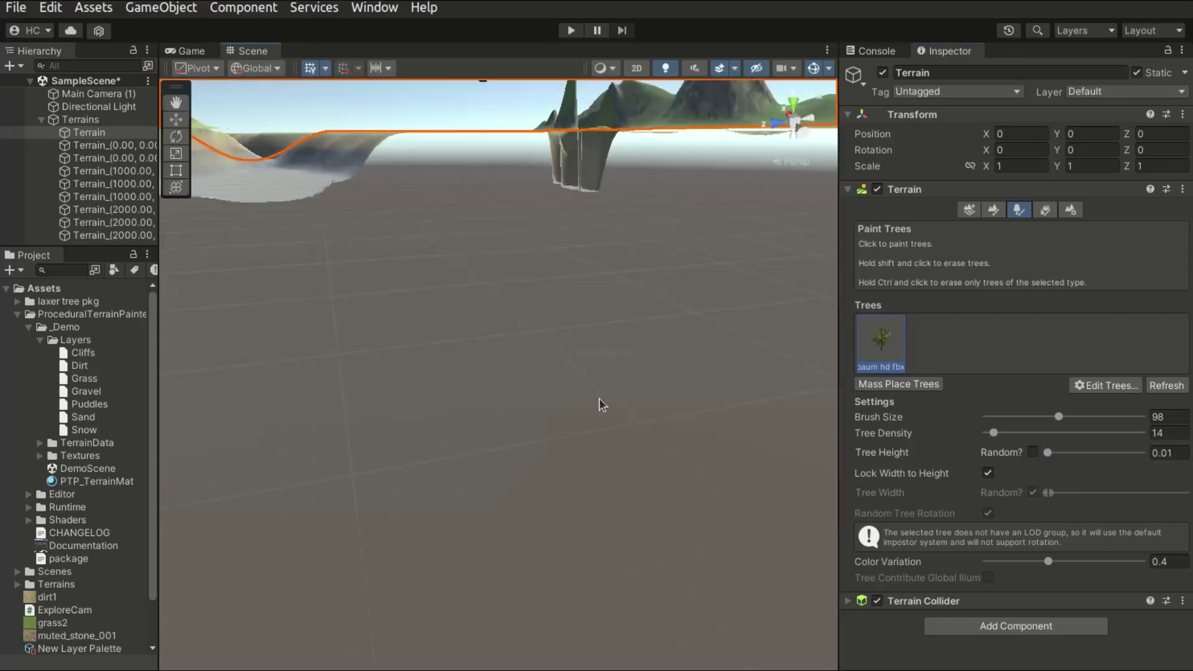
left_click_drag(1048, 452, 1064, 453)
scroll(419, 358, "down", 10)
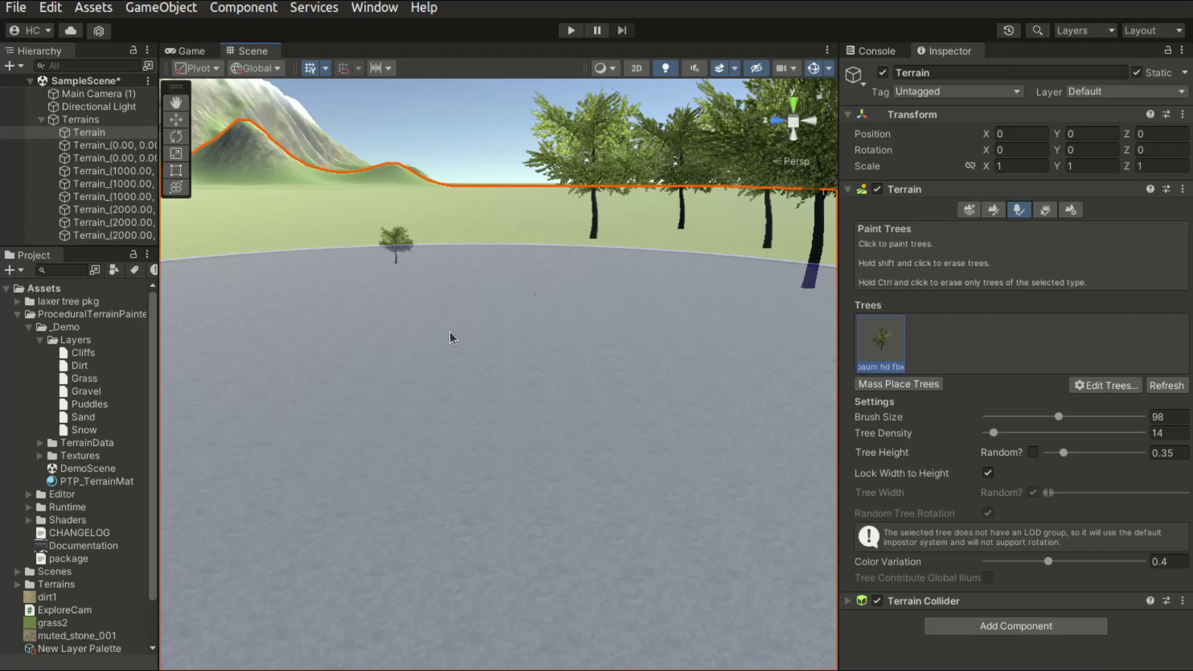
scroll(474, 377, "down", 5)
scroll(552, 438, "up", 5)
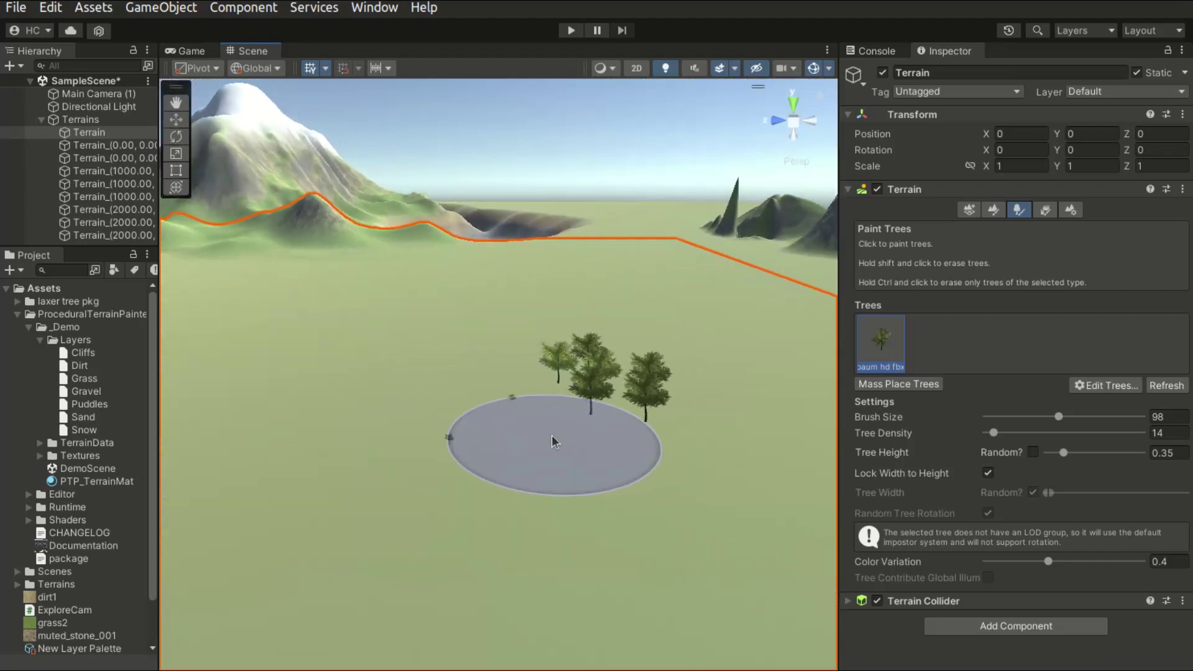
- Orbit and pan the Scene view to inspect the small trees planted on the flat ground
right_click_drag(548, 438, 765, 424)
right_click_drag(430, 481, 522, 506)
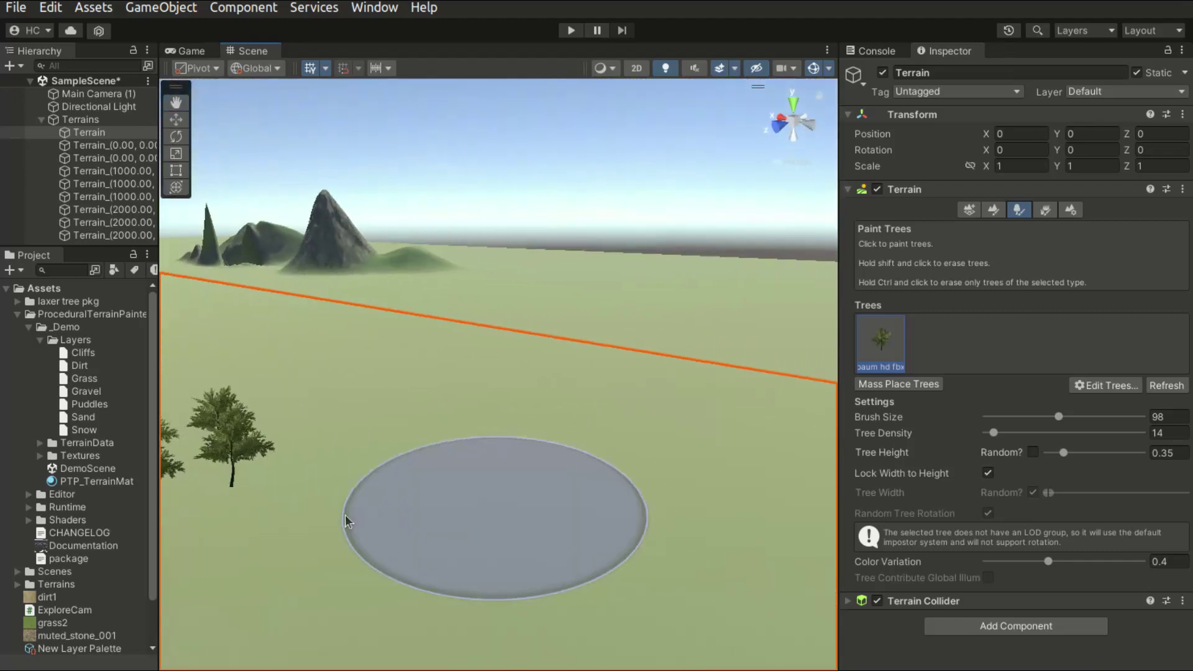
mouse_move(298, 527)
middle_mouse_down()
mouse_move(411, 448)
mouse_move(535, 389)
middle_mouse_up()
scroll(535, 389, "up", 3)
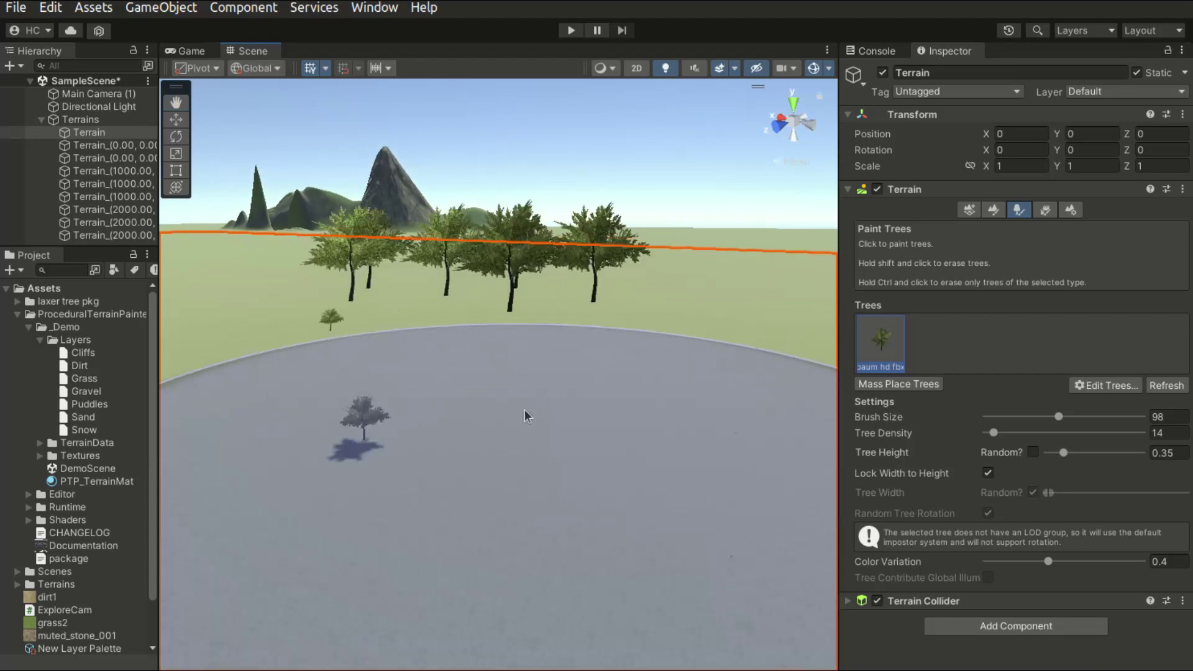
scroll(524, 408, "up", 3)
middle_click_drag(373, 438, 518, 407)
scroll(517, 406, "down", 6)
scroll(517, 405, "up", 5)
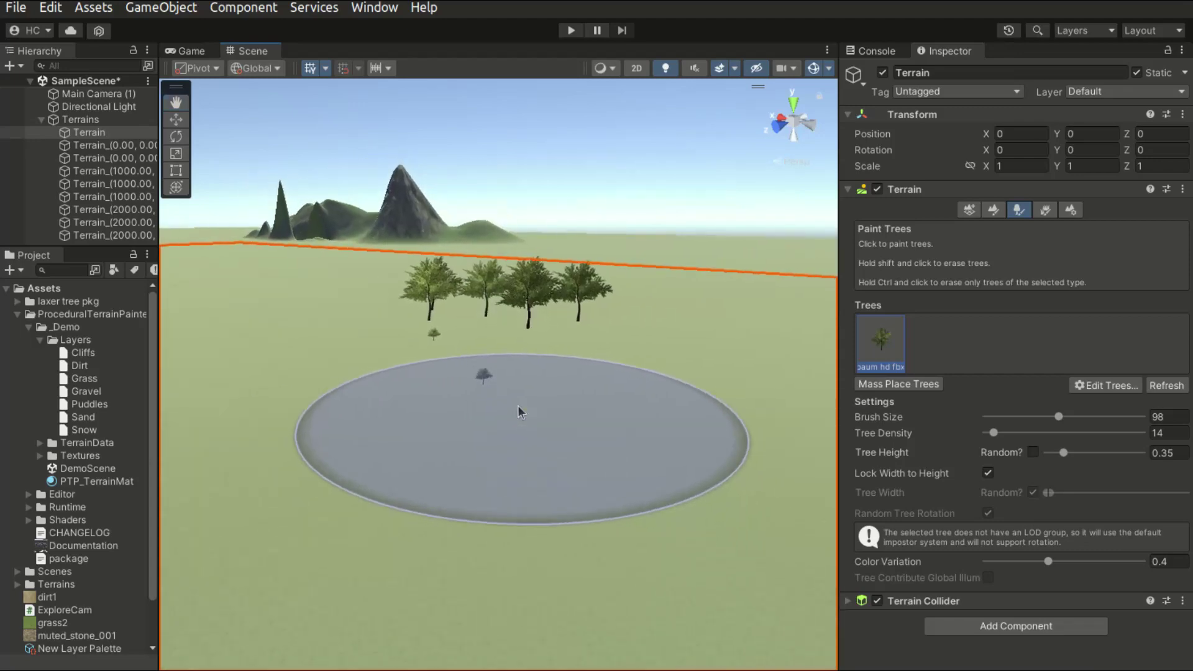
scroll(514, 386, "up", 2)
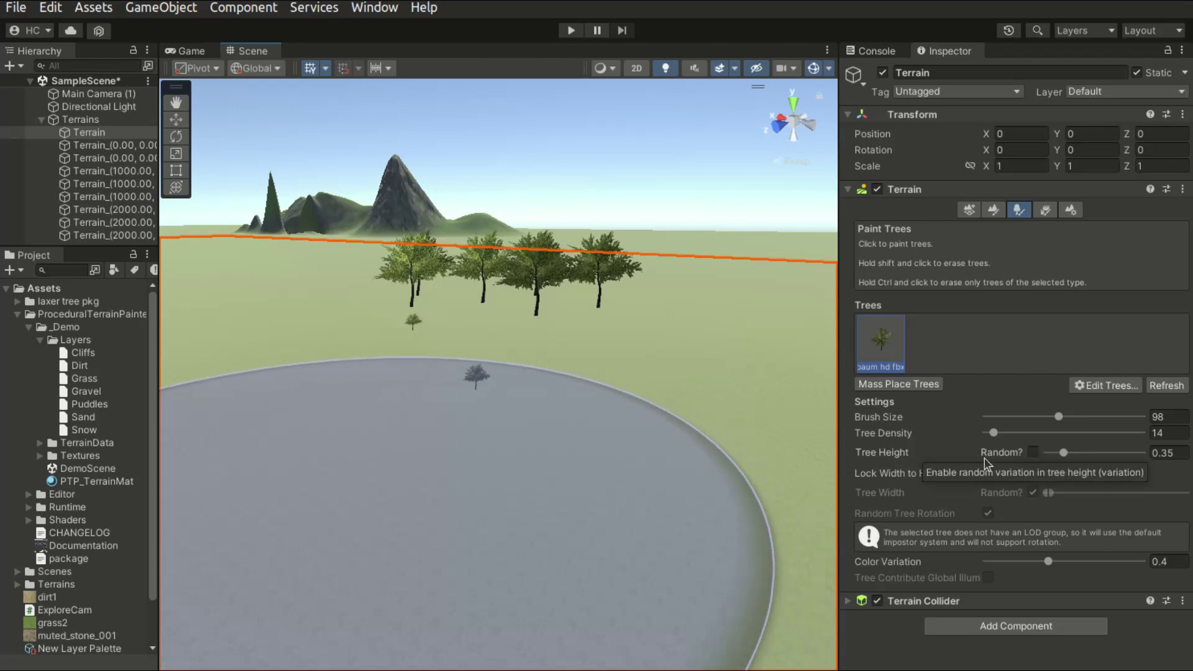
- Enable Random? for tree height and widen the range's maximum
left_click(1039, 459)
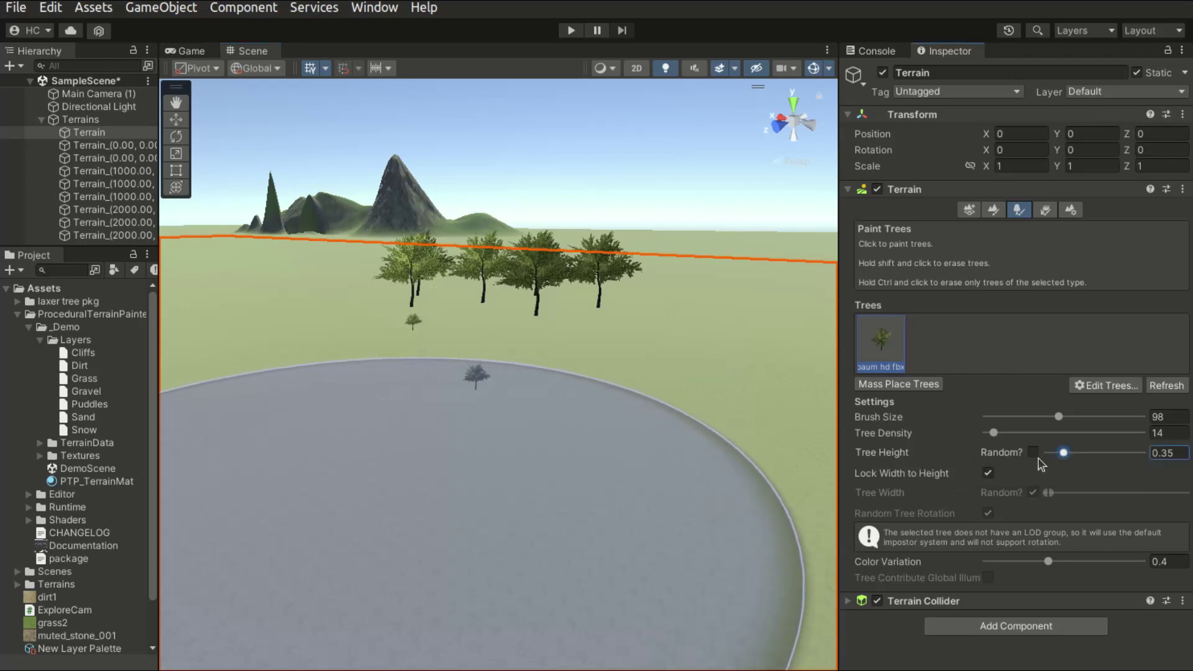
left_click(1034, 453)
left_click_drag(1072, 453, 1152, 453)
- Paint varied-height trees across the front, back-left, back-right and distant terrain
left_click(550, 423)
left_click(351, 441)
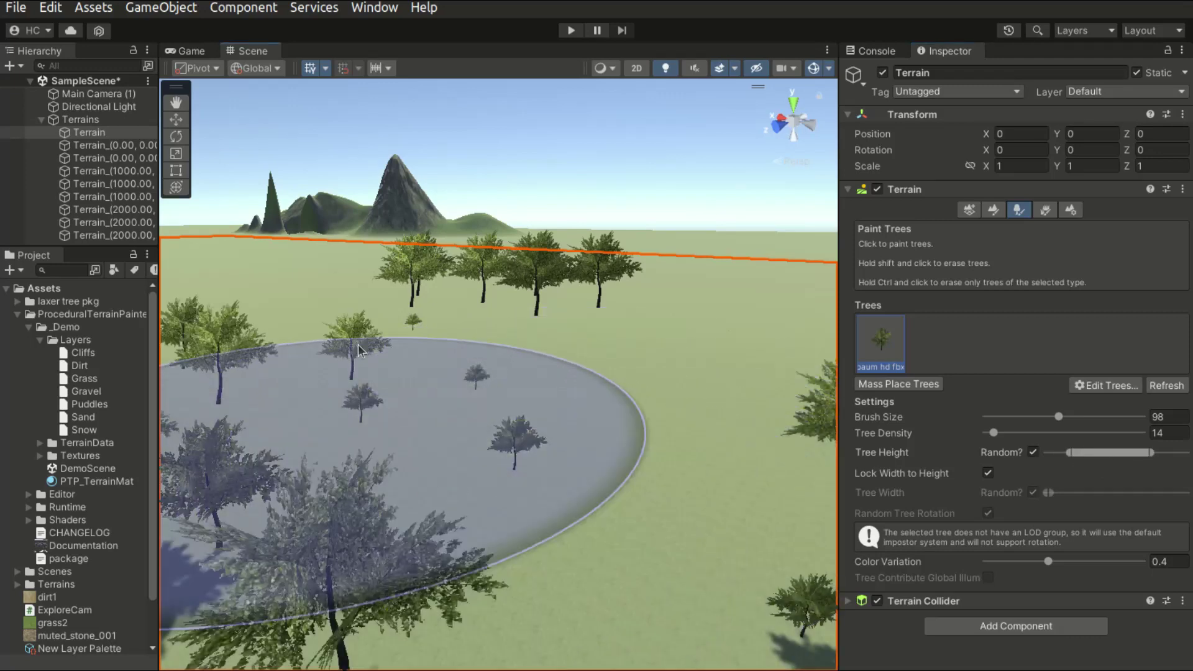
left_click(277, 326)
left_click(411, 305)
left_click(674, 297)
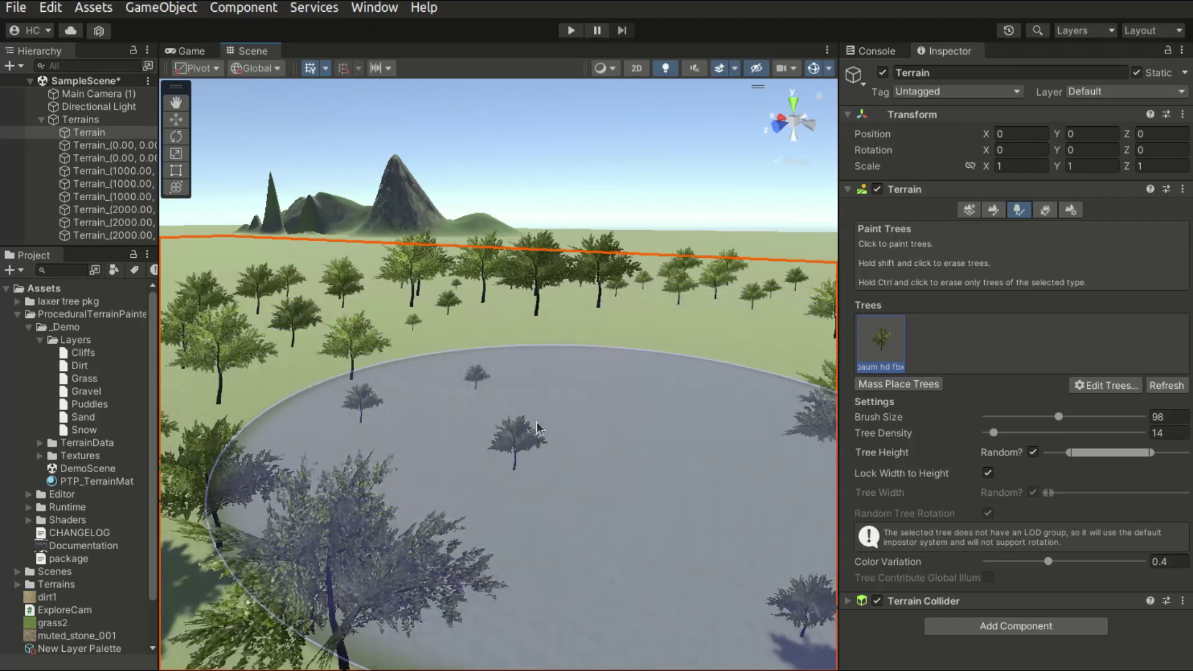
middle_click_drag(579, 395, 741, 323)
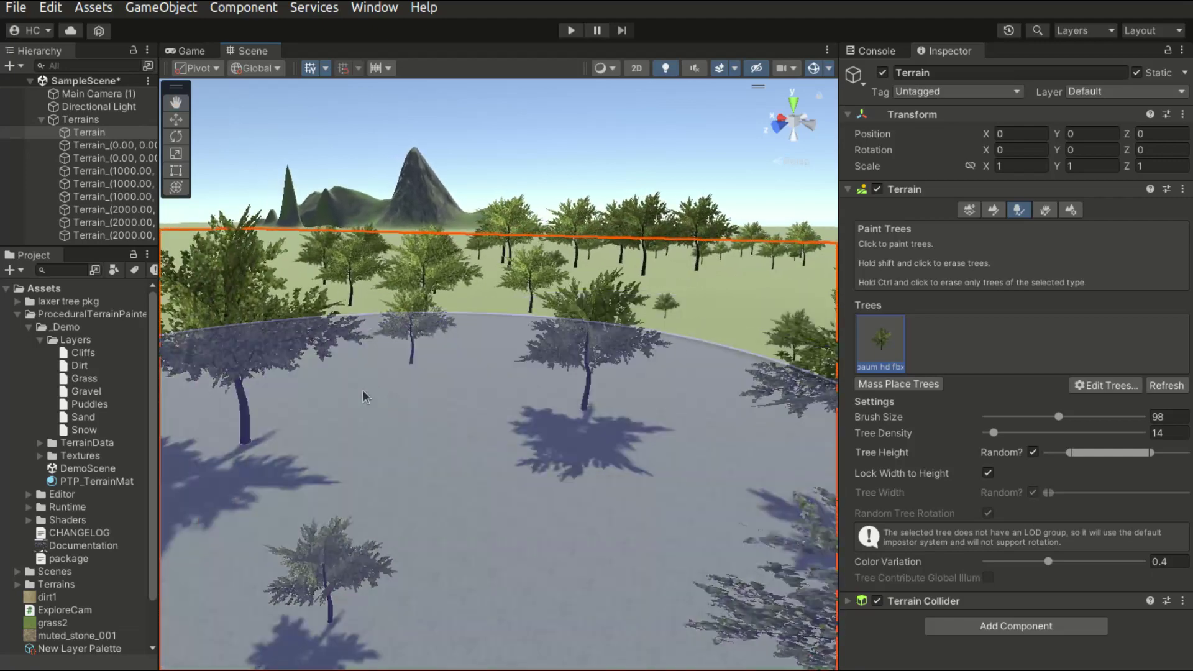
left_click(323, 251)
left_click(387, 230)
left_click(475, 238)
middle_click_drag(608, 422, 721, 381)
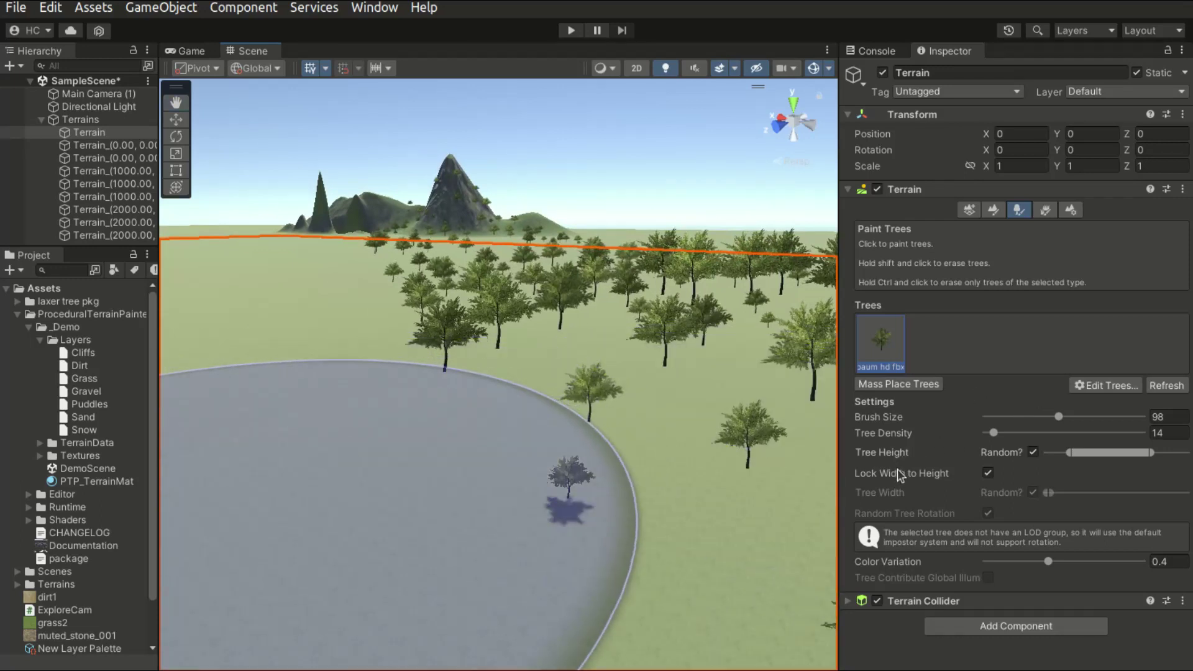
- Unlock width from height, disable random width and height, and paint wide trees at Width 2, Height 0.79
left_click(989, 476)
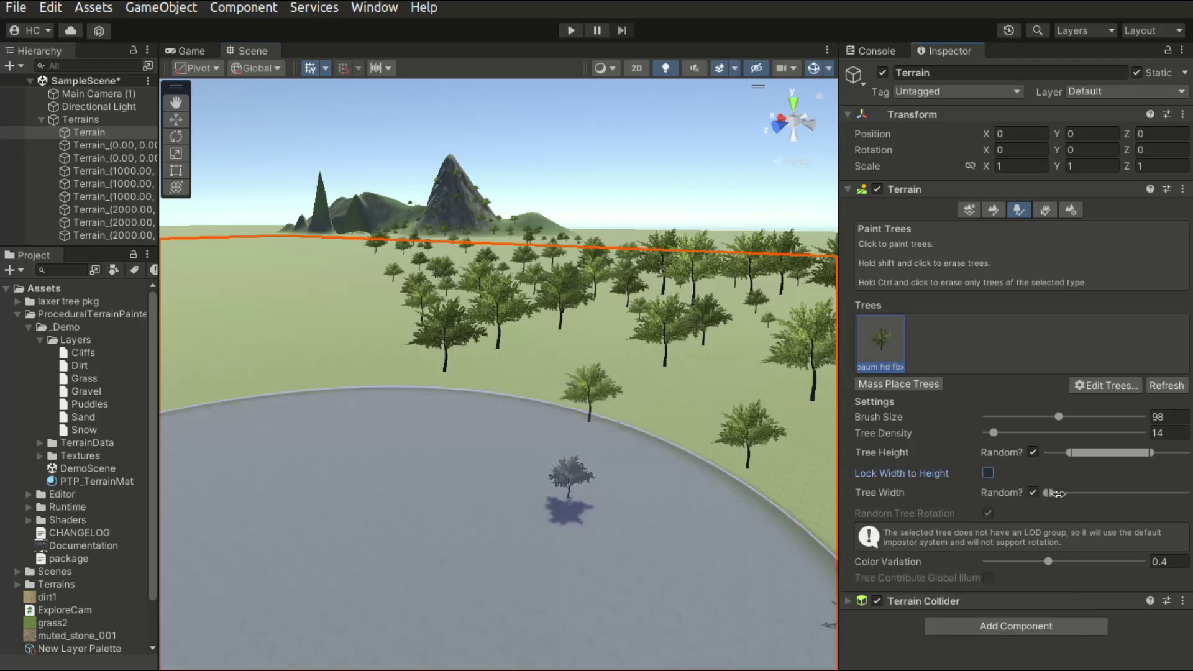
right_click_drag(496, 446, 515, 474)
left_click(1034, 492)
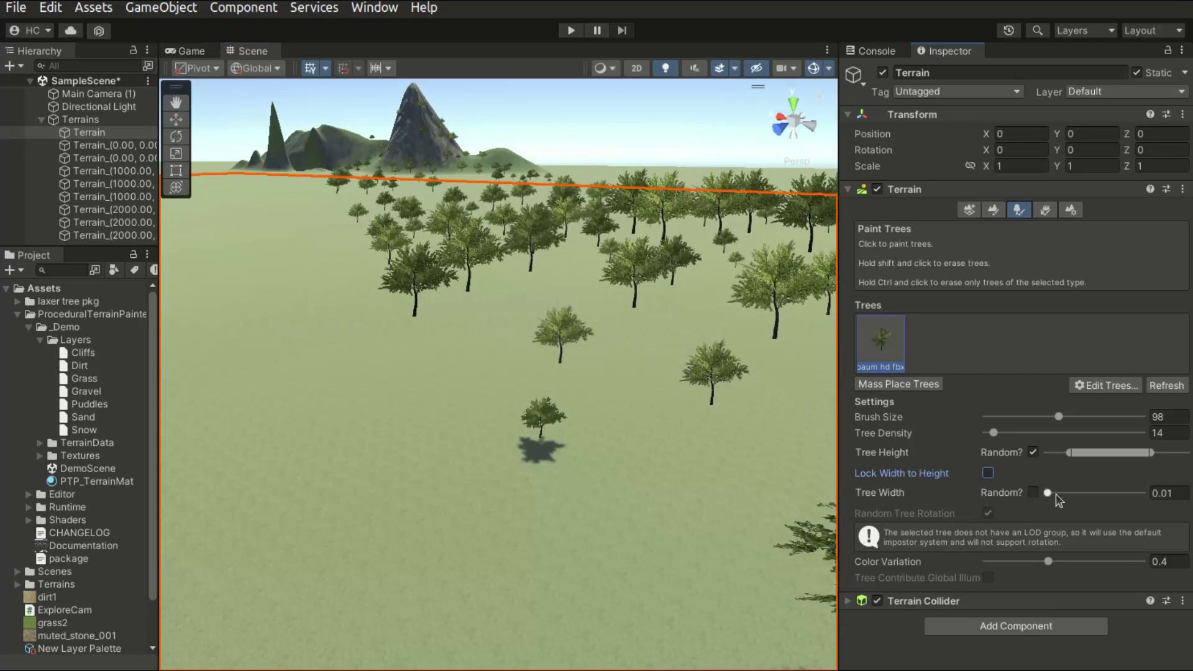
left_click_drag(1059, 499, 1160, 497)
left_click(1033, 452)
left_click_drag(1094, 451, 1048, 453)
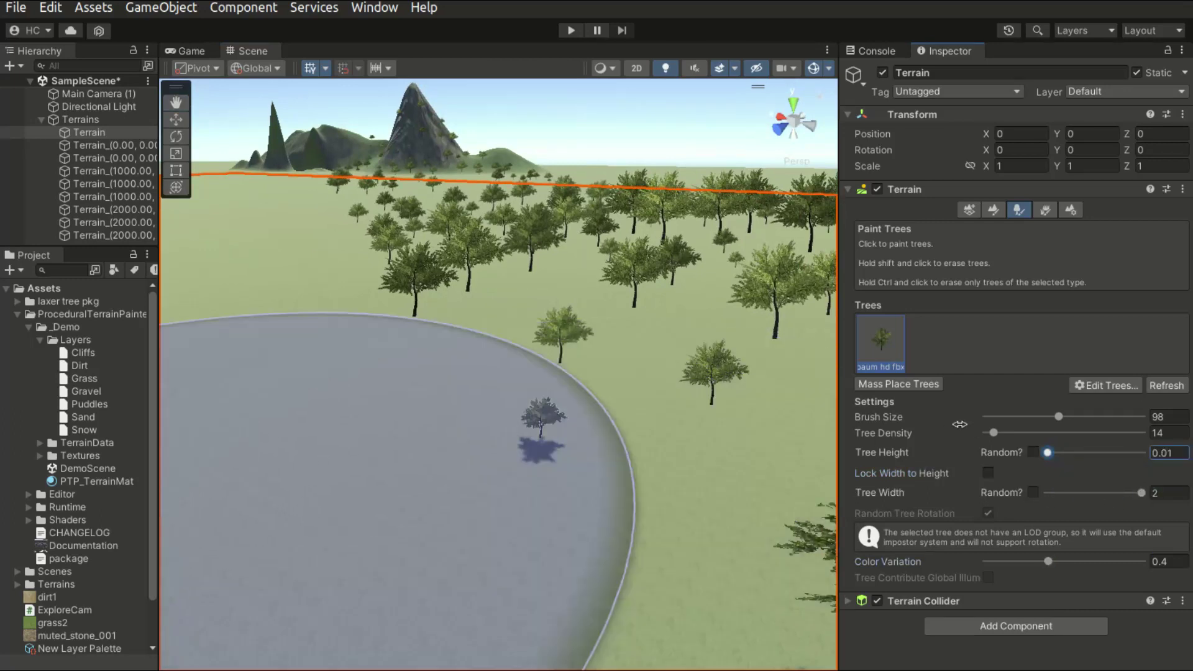
left_click(1084, 453)
left_click(295, 449)
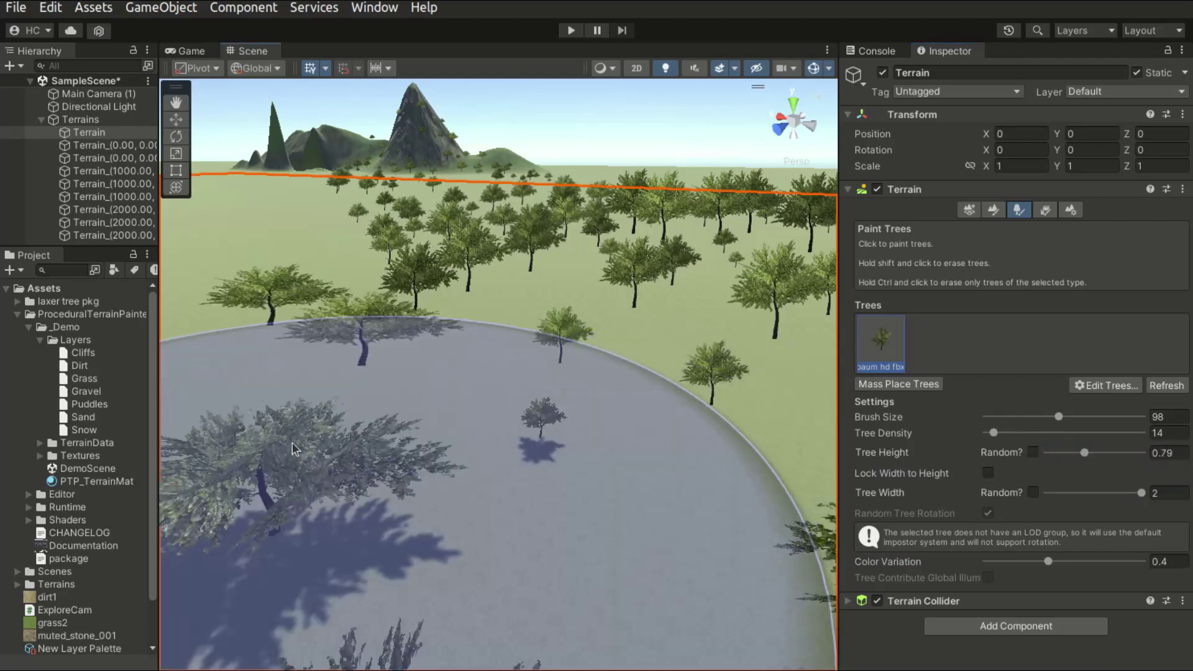
mouse_move(522, 336)
middle_mouse_down()
mouse_move(618, 252)
mouse_move(678, 268)
mouse_move(727, 314)
mouse_move(743, 352)
middle_mouse_up()
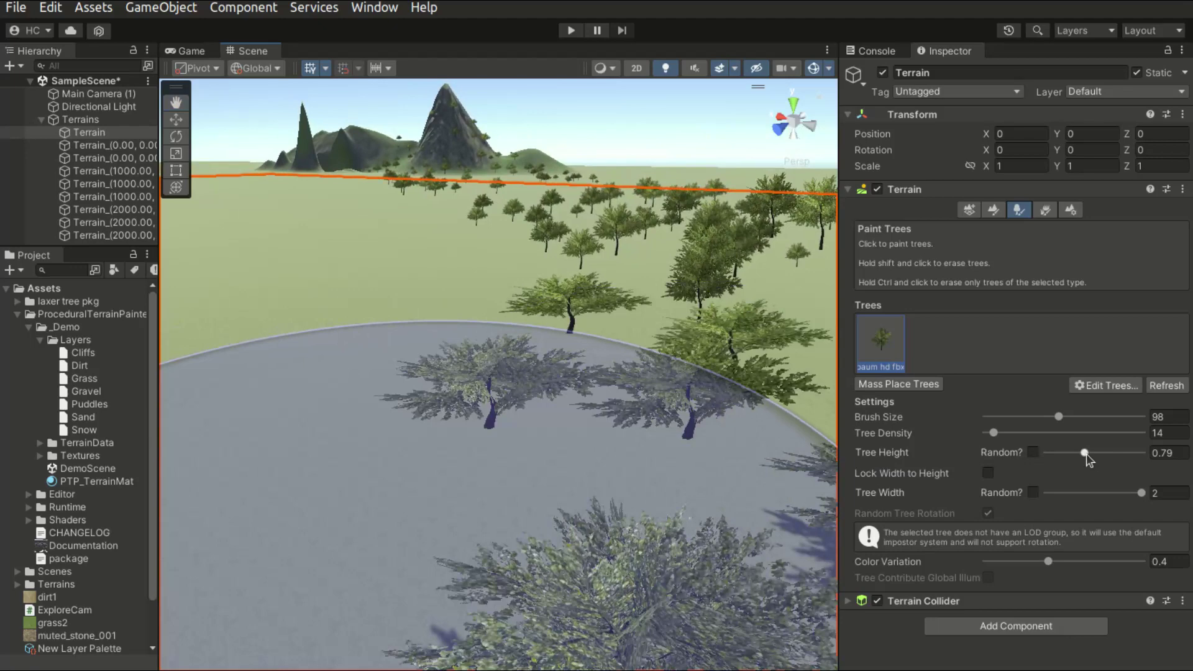
- Paint needle-thin trees at Width 0.01 and Height 1.61
left_click_drag(1085, 452, 1047, 453)
left_click_drag(1141, 491, 1015, 489)
left_click(1123, 453)
left_click(305, 379)
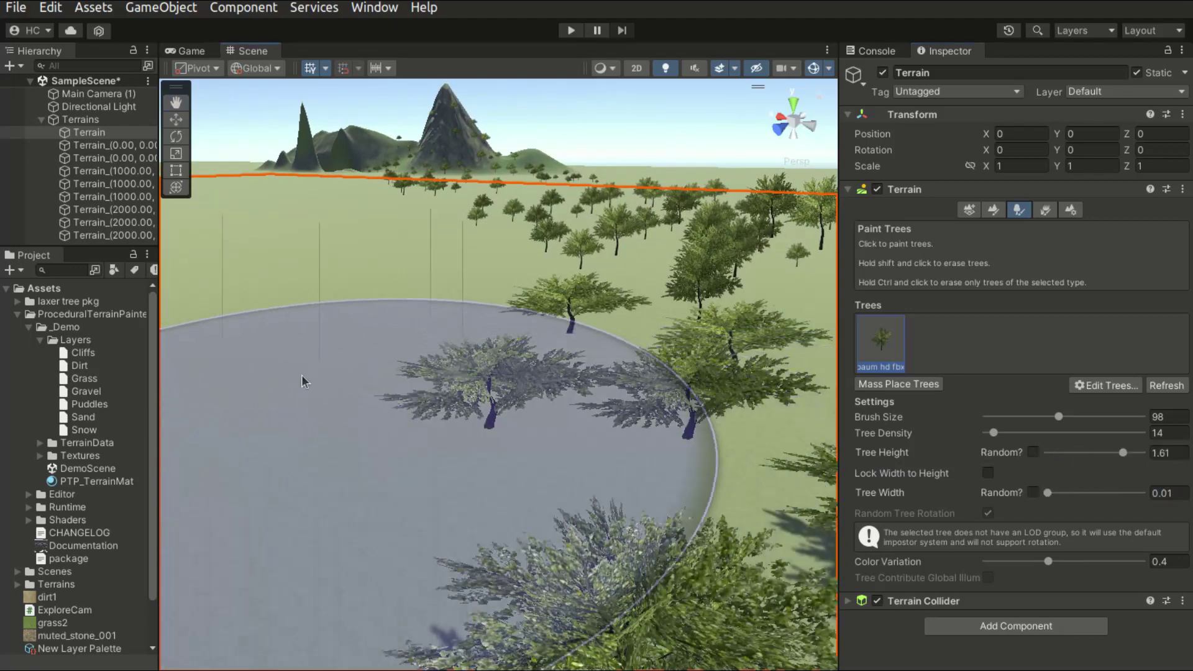
middle_click_drag(540, 376, 608, 373)
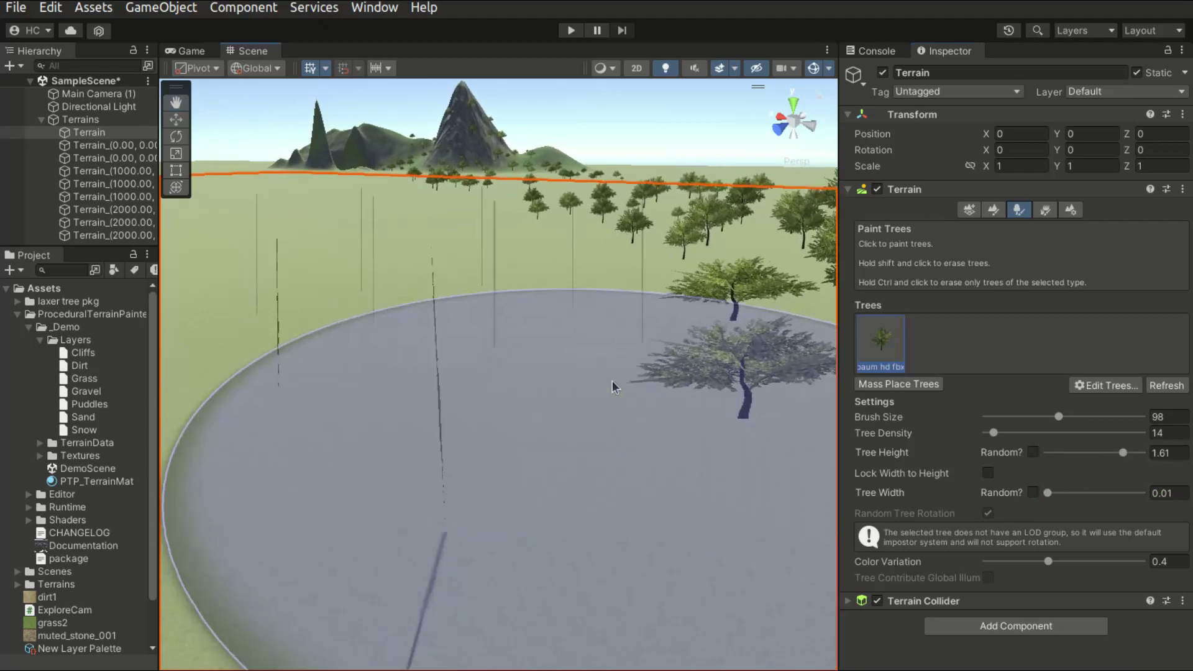
scroll(456, 352, "up", 3)
middle_click_drag(458, 351, 581, 279)
scroll(581, 279, "down", 3)
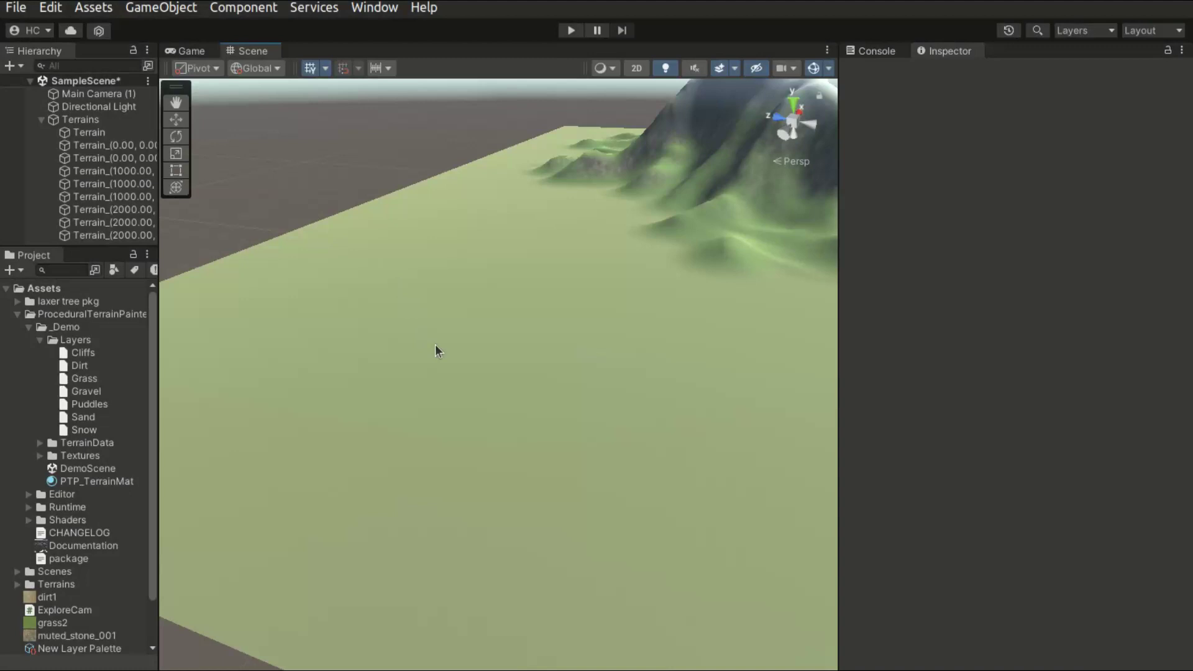
- Select the empty neighbouring terrain tile Terrain_(0.00, 0.00, 1000.00) for tree painting
left_click(435, 346)
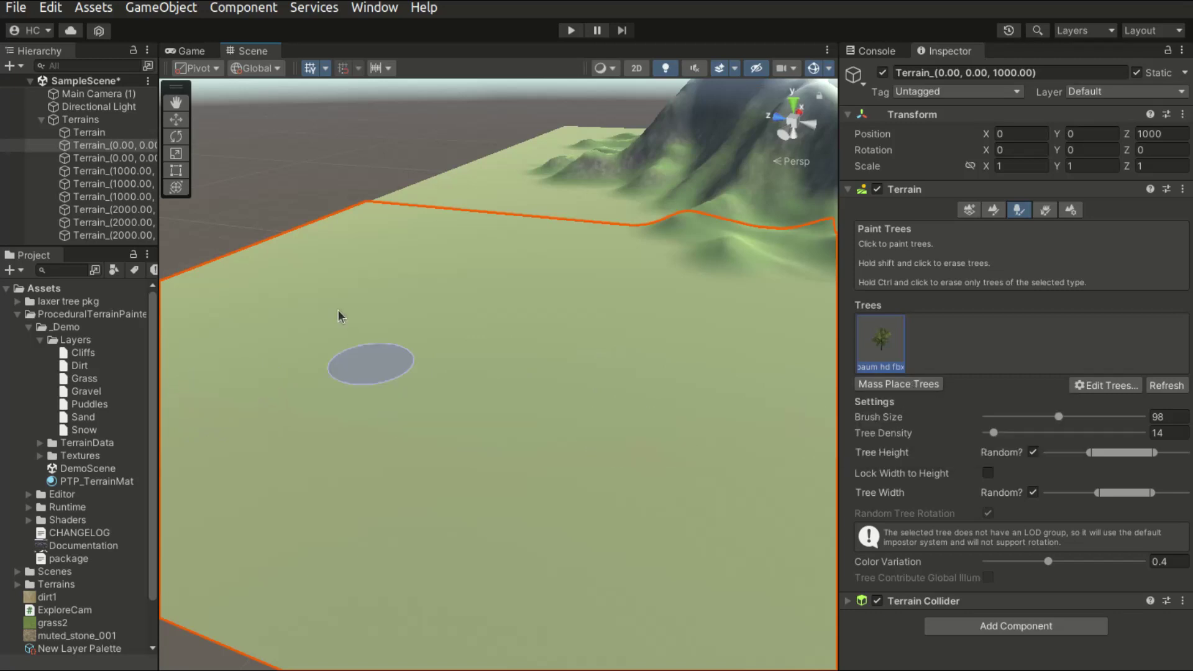
middle_click_drag(442, 346, 463, 328)
scroll(462, 327, "up", 2)
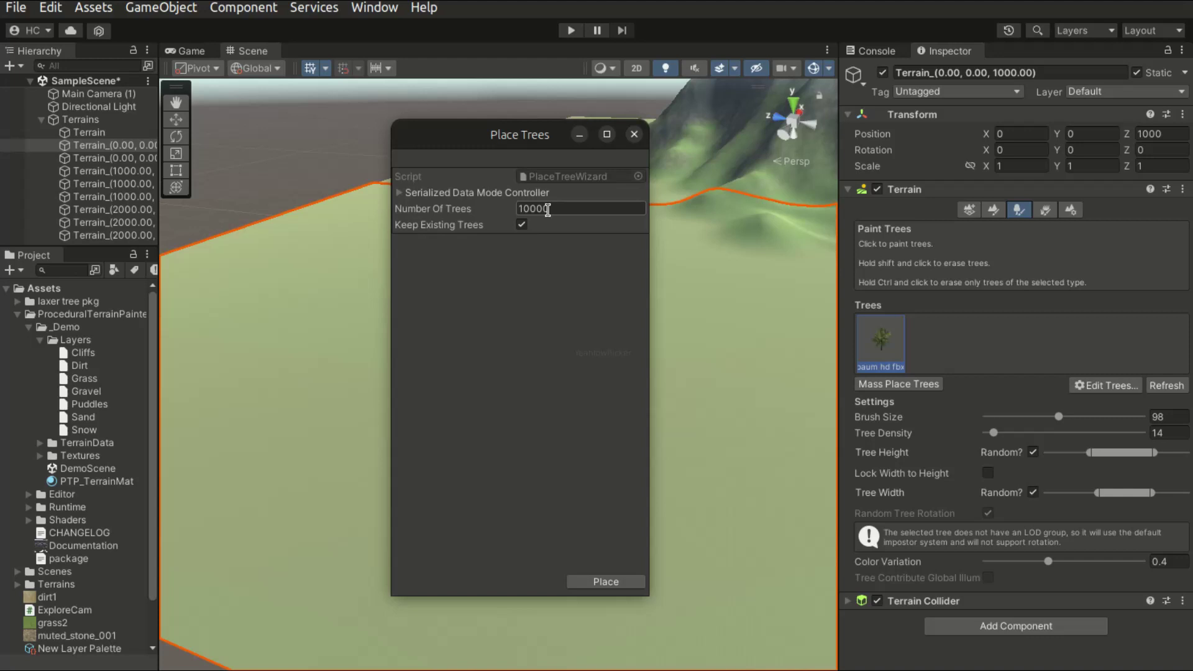
- Mass-place 2000 trees on the tile with Keep Existing Trees on, then survey the forest
left_click(591, 208)
type("2000")
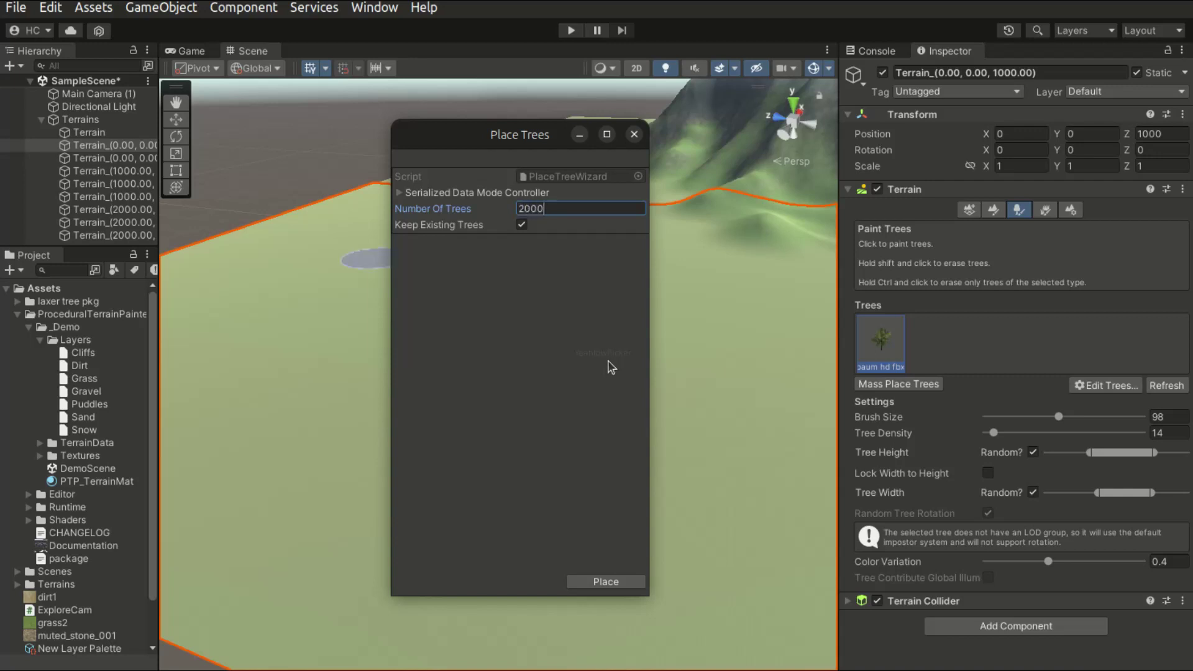
left_click(442, 226)
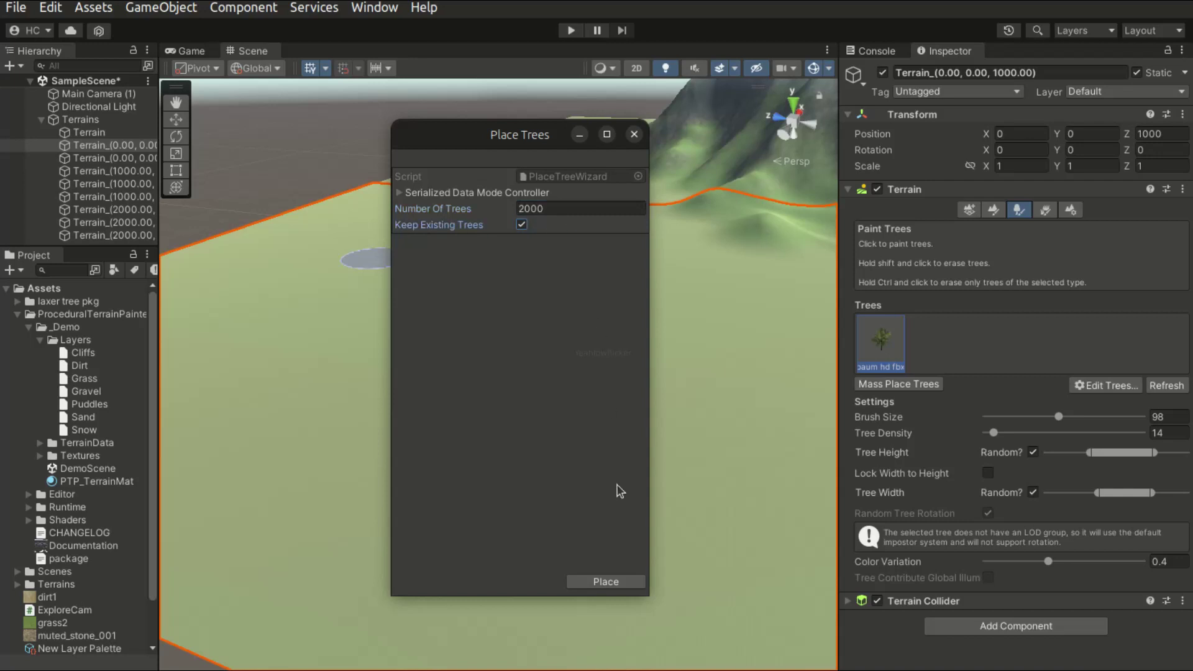
left_click(619, 581)
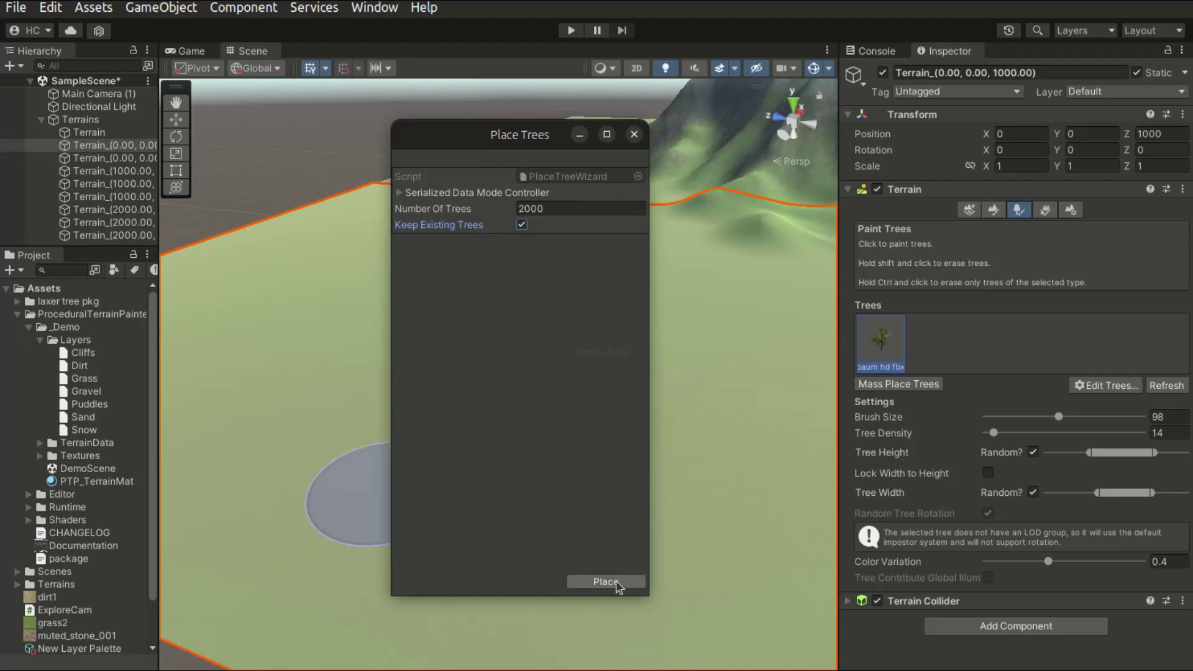
left_click(617, 583)
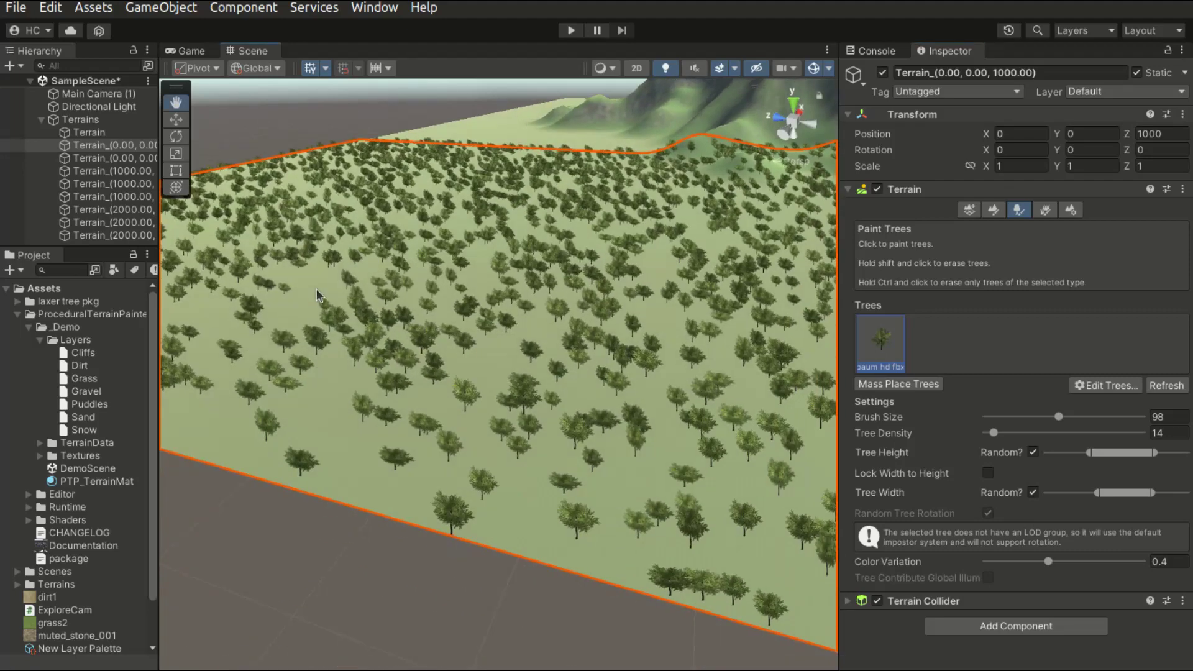
middle_click_drag(316, 289, 200, 271)
scroll(498, 274, "up", 4)
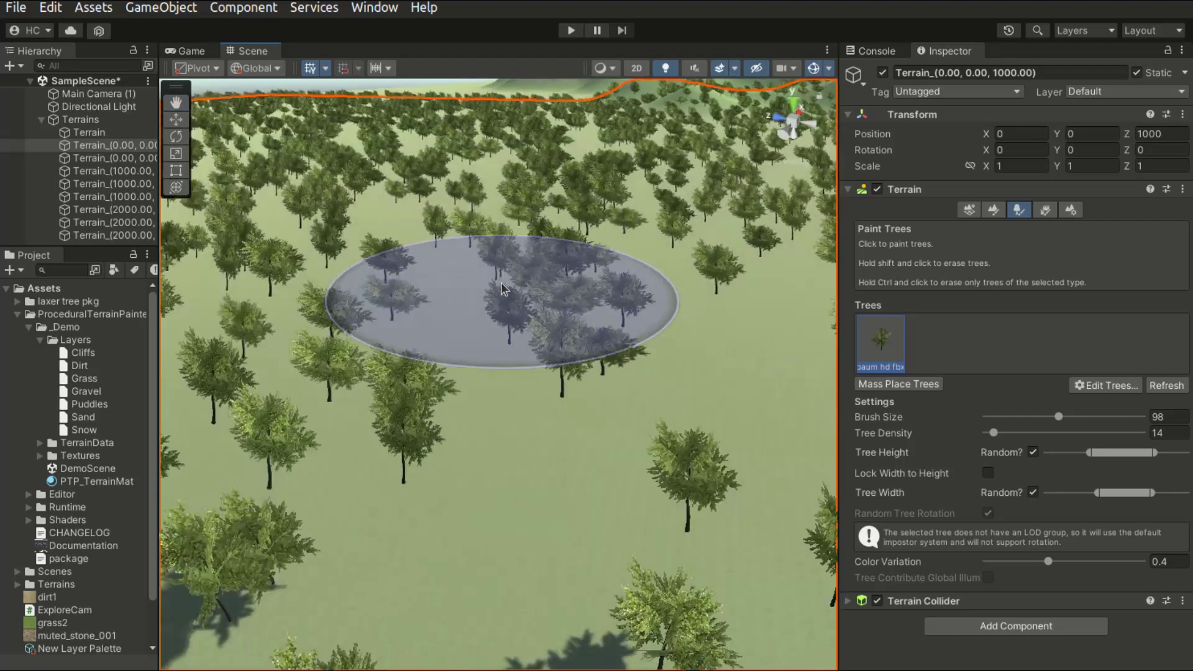
middle_click_drag(403, 388, 679, 434)
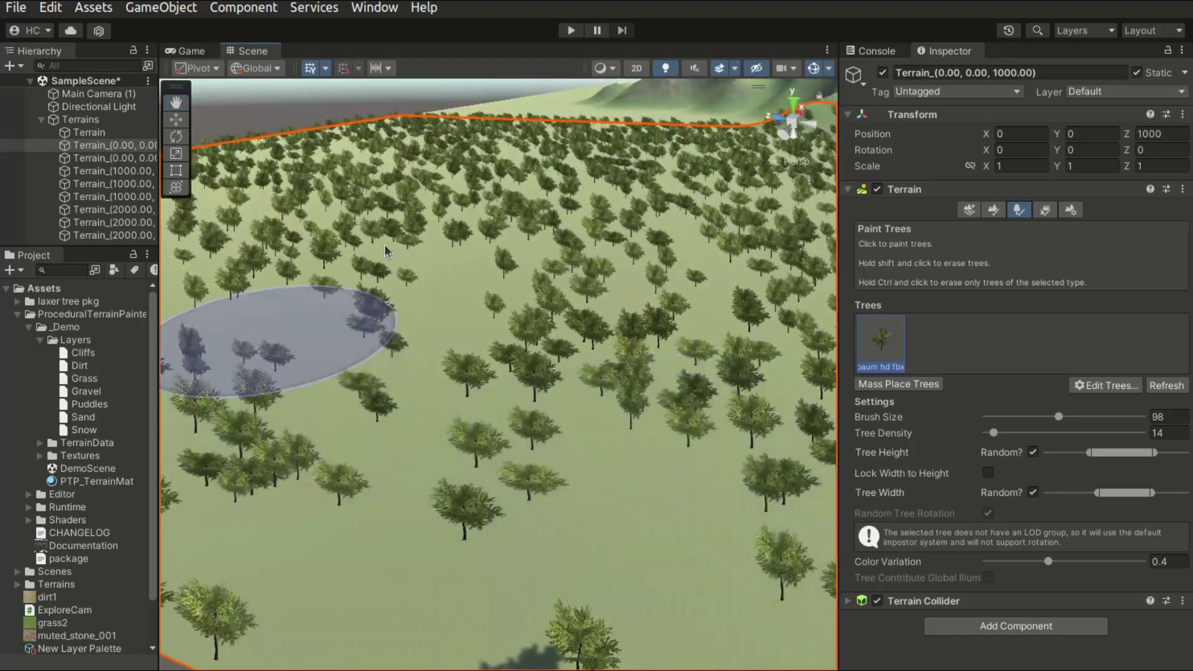
scroll(565, 253, "down", 3)
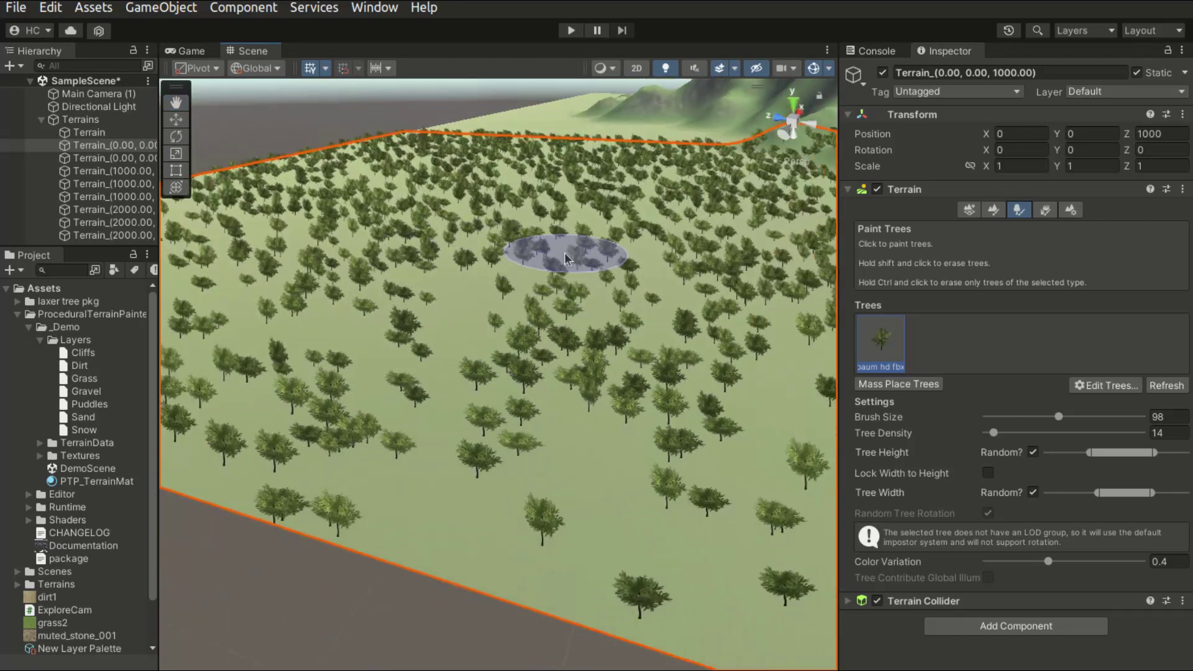
scroll(564, 303, "down", 5)
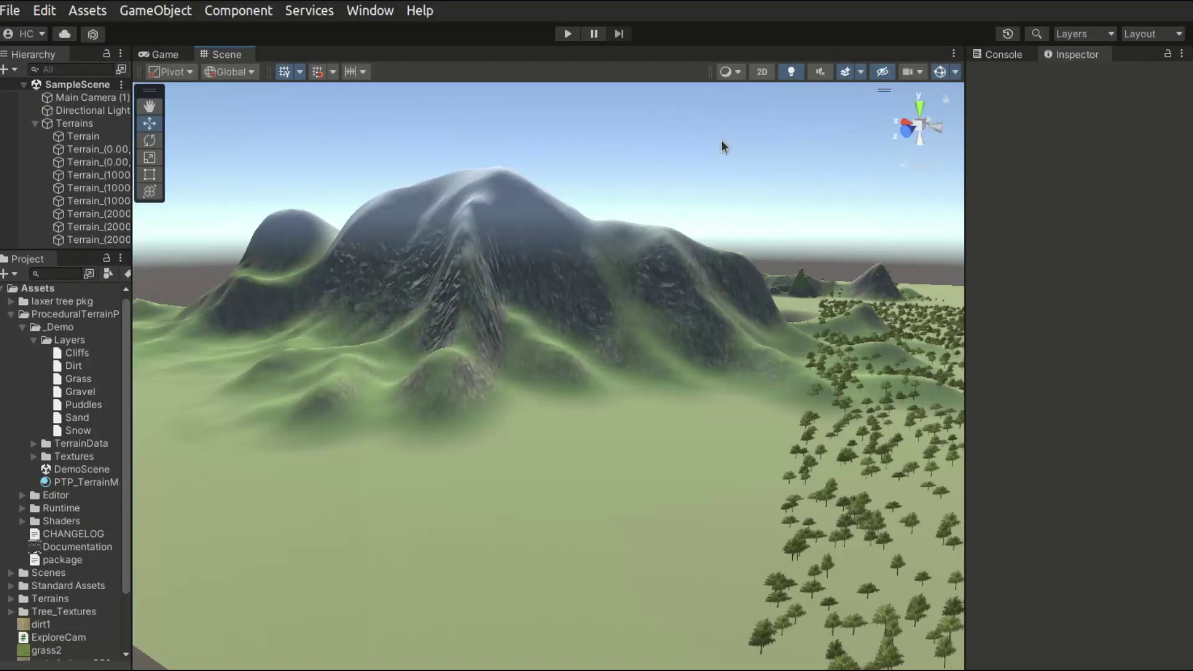
- Create a new Tree object via GameObject > 3D Object > Tree
left_click(168, 18)
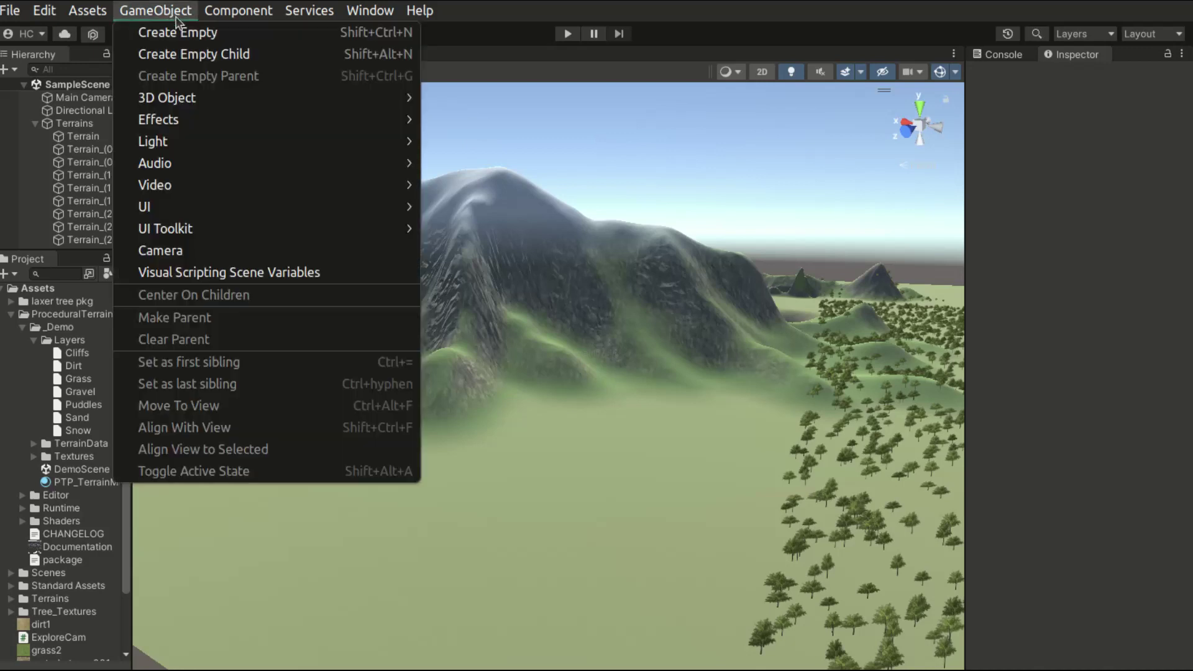
mouse_move(223, 103)
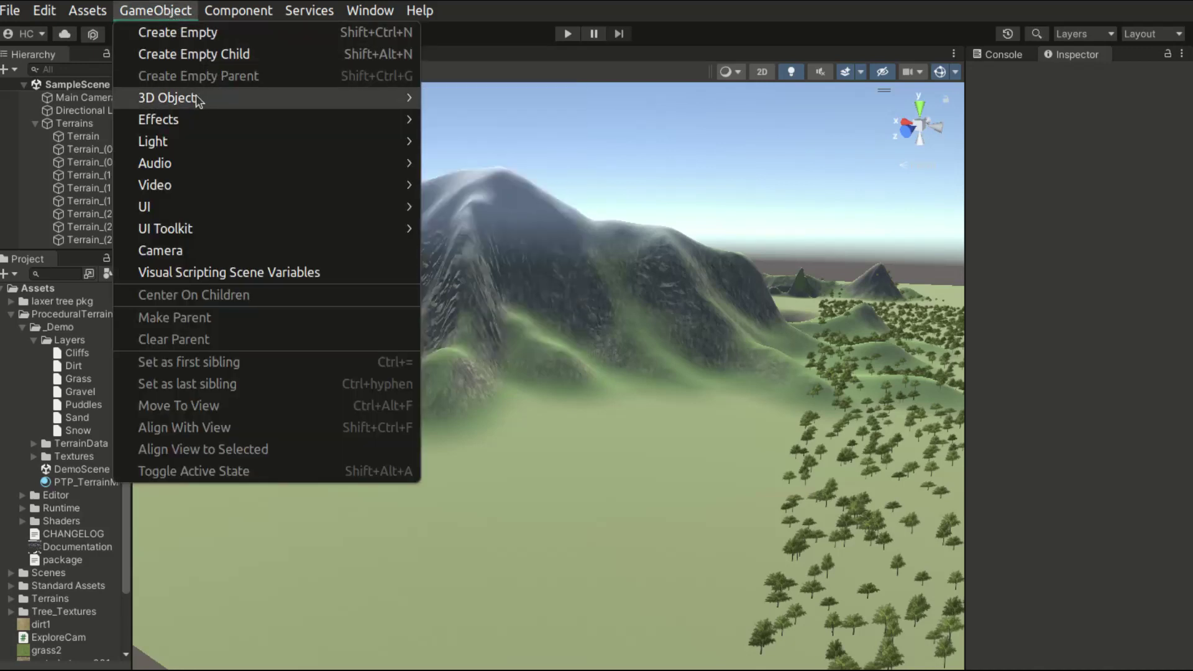
mouse_move(325, 98)
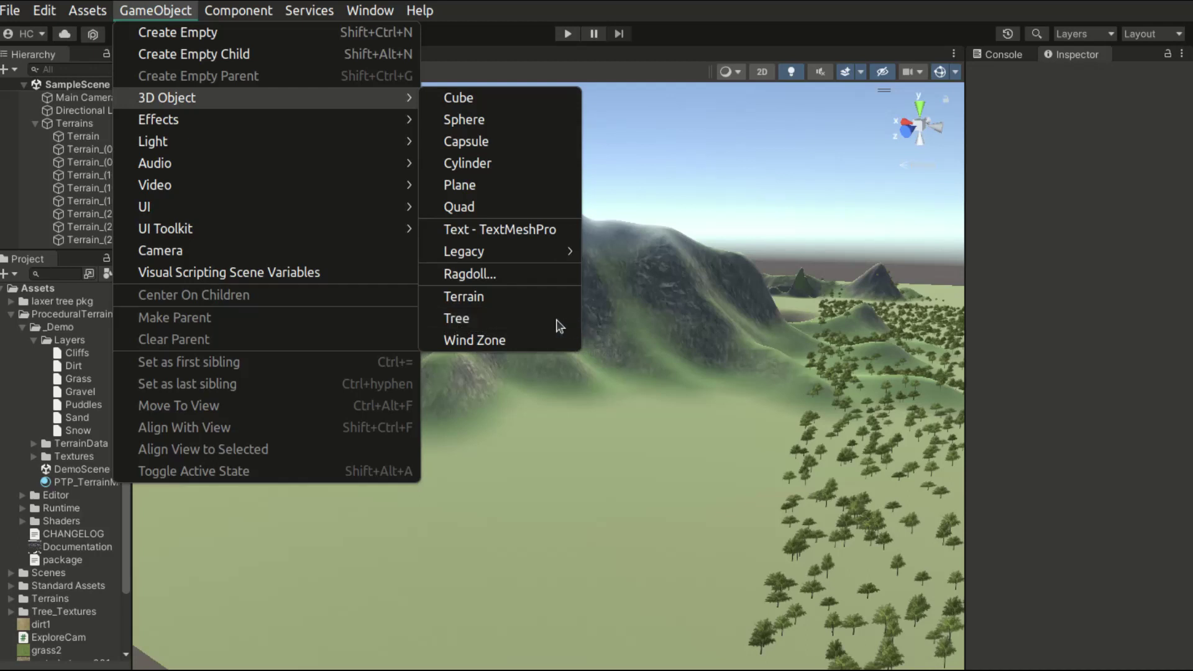
left_click(503, 319)
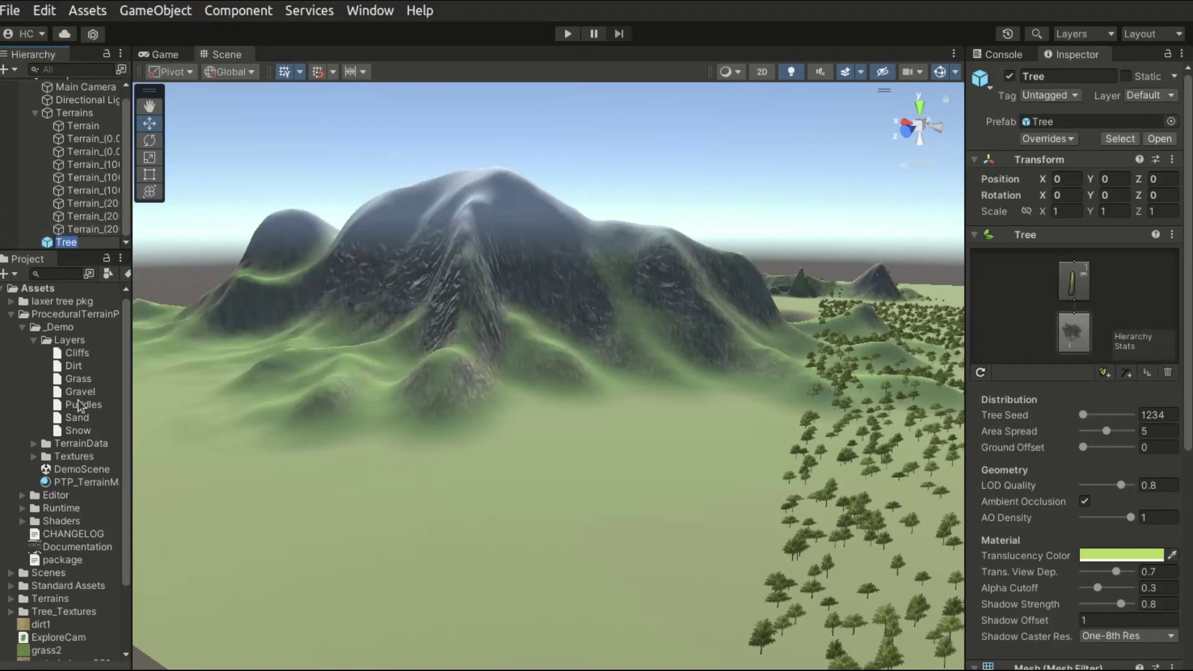
- Select the Tree prefab in the Project panel and drop it onto the terrain as Tree (1)
scroll(56, 465, "down", 3)
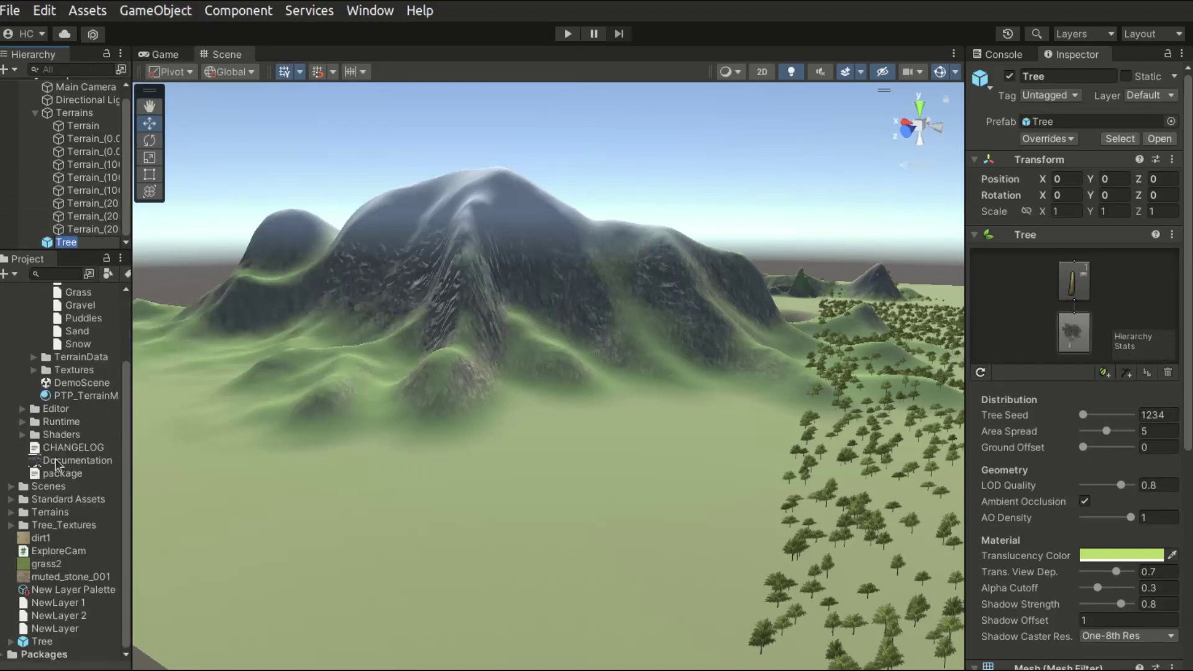
left_click(53, 645)
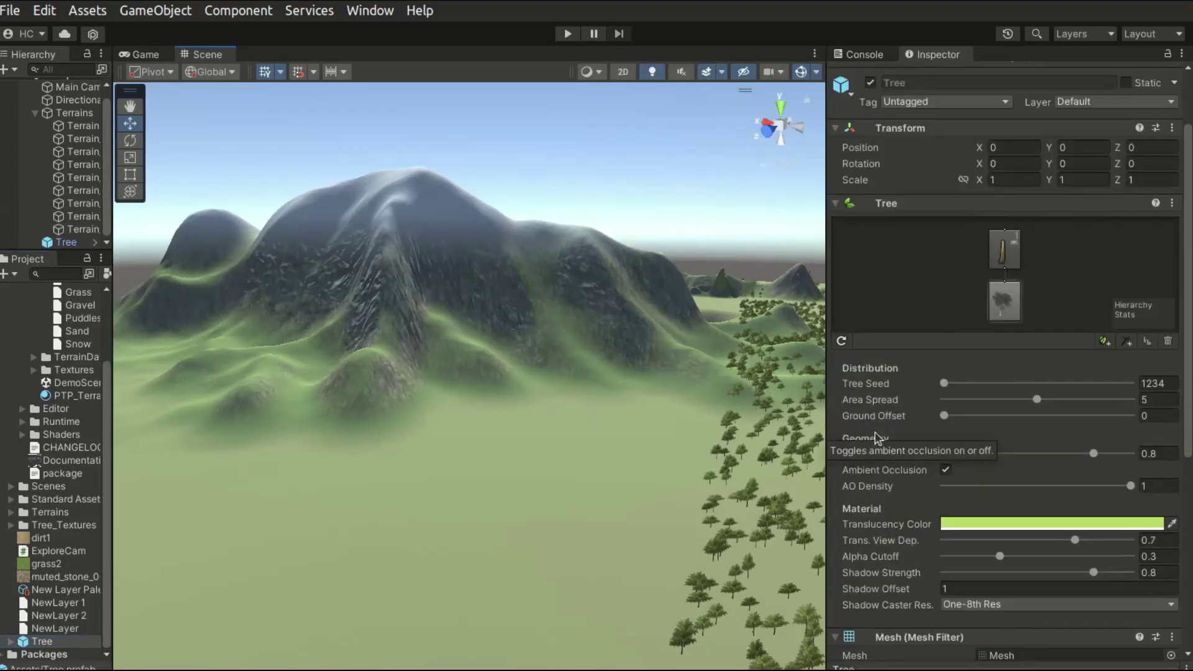
scroll(874, 430, "up", 2)
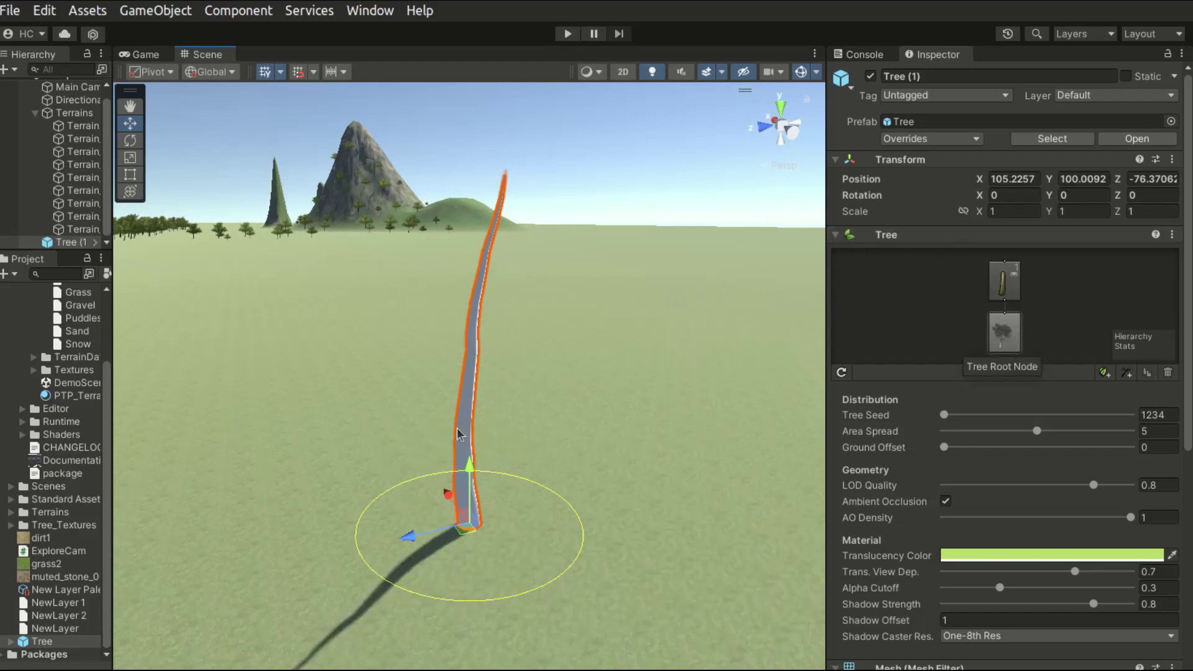
- Set the trunk branch's Group Seed to 522340 and its Growth Angle to 0
left_click(1001, 272)
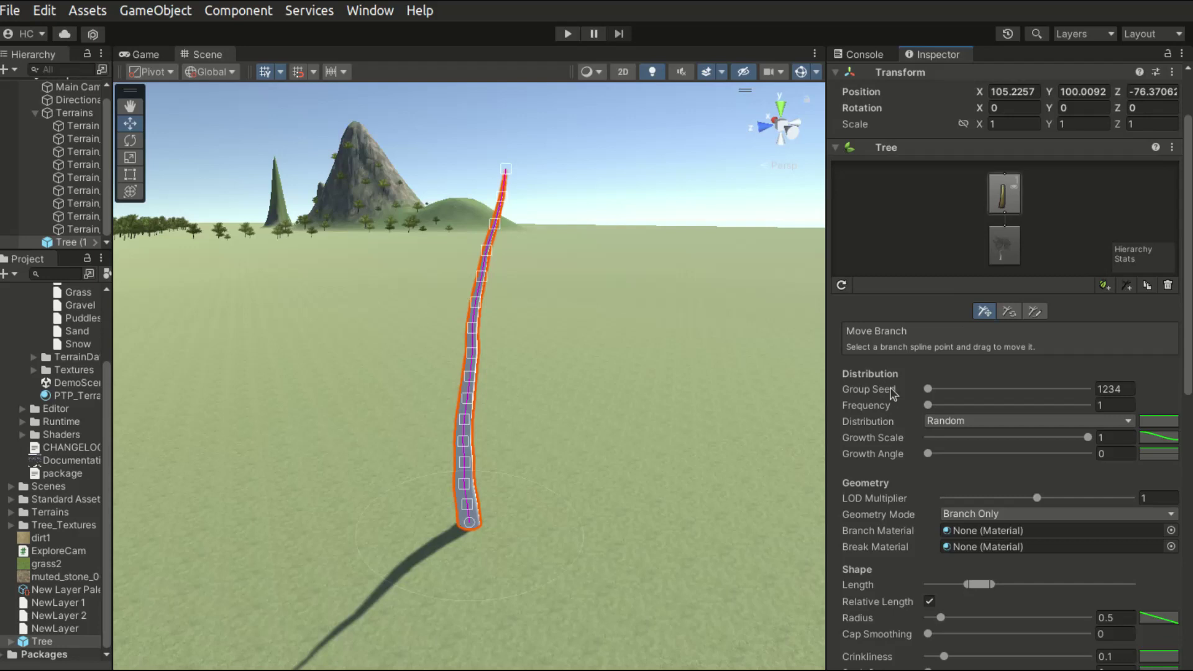
left_click_drag(931, 391, 1011, 389)
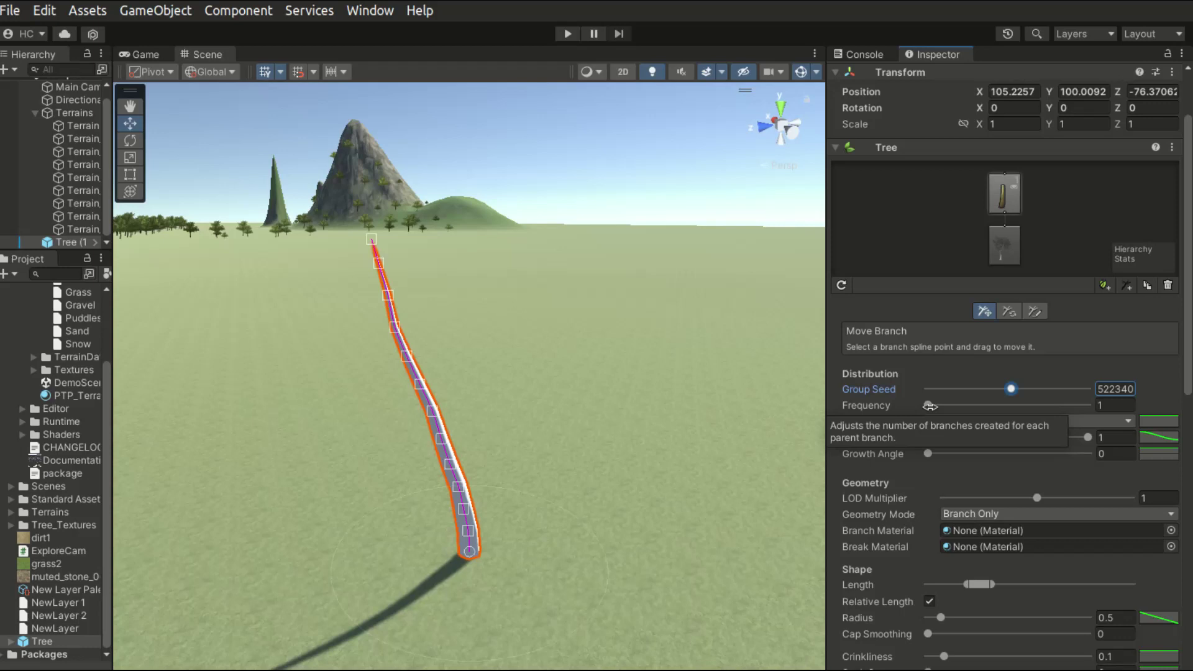
scroll(634, 445, "up", 2)
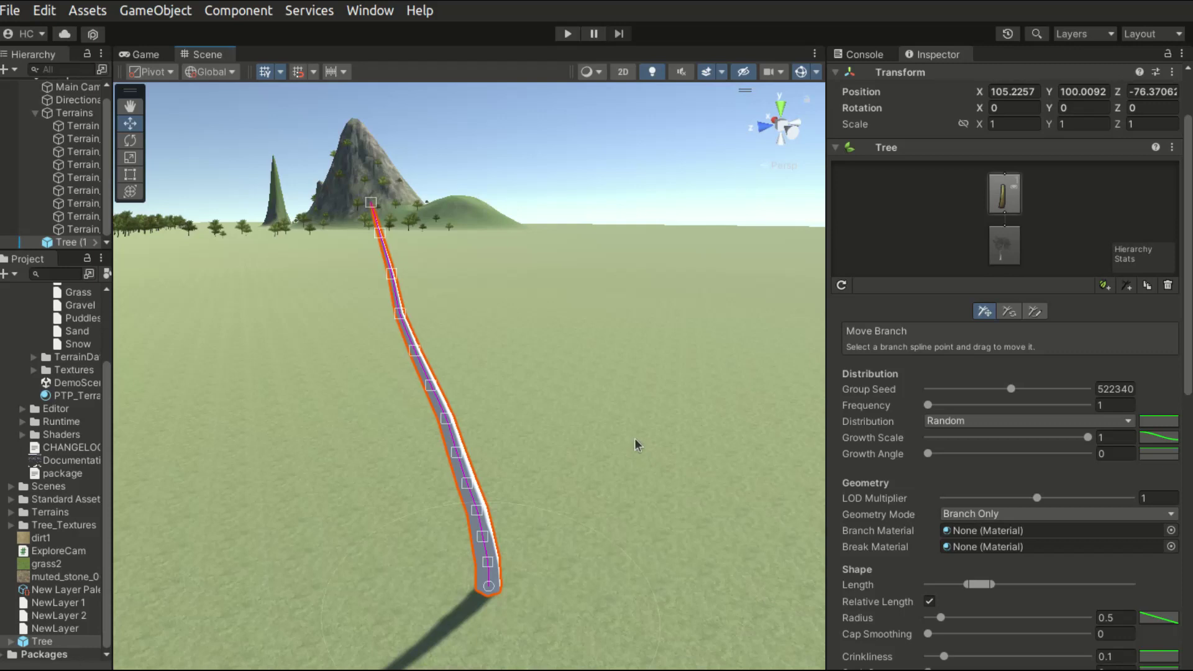
left_click(862, 455)
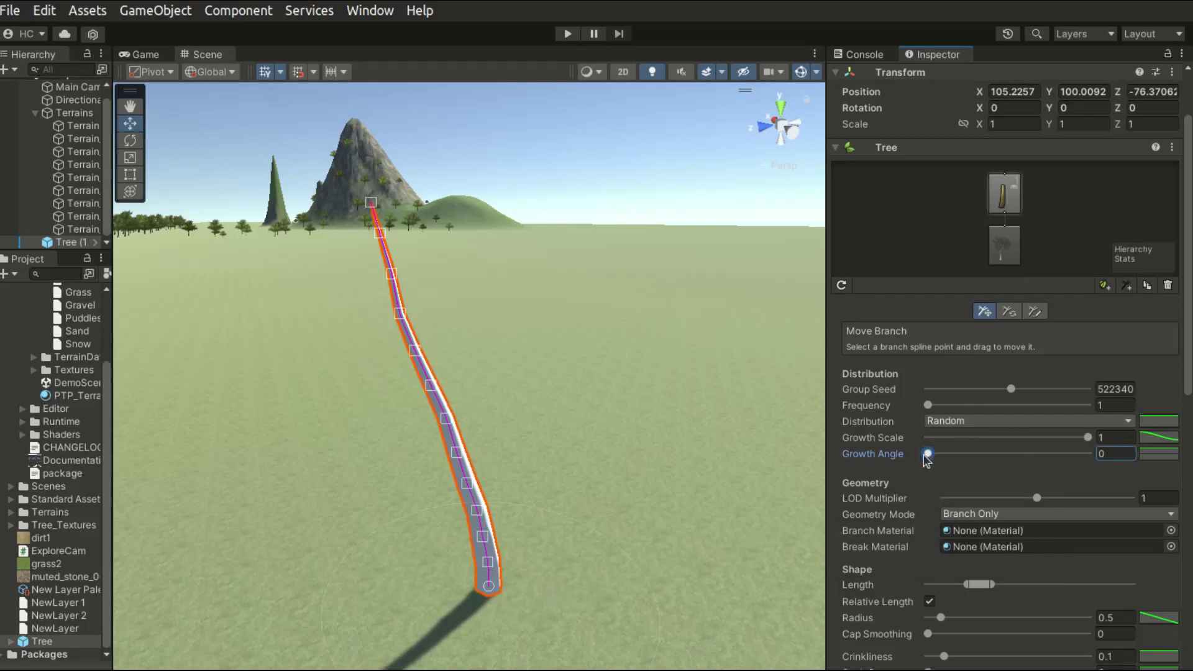
left_click_drag(928, 454, 890, 448)
- Lengthen the trunk branch and increase its Radius
scroll(863, 457, "down", 5)
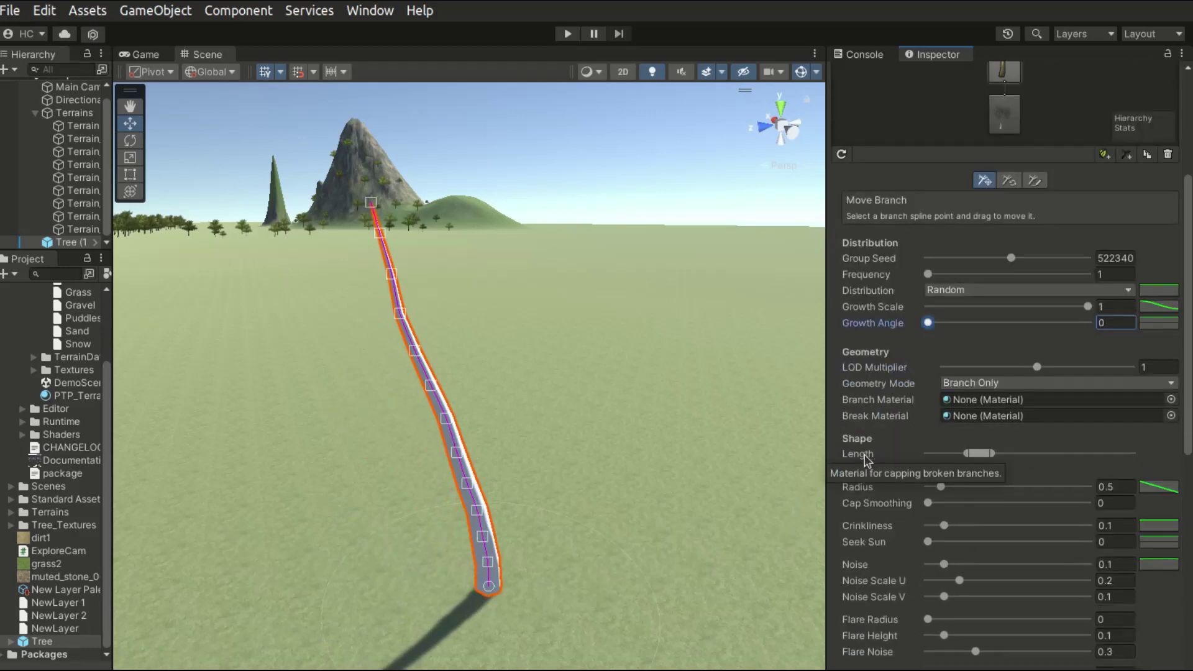
right_click_drag(430, 460, 466, 465)
middle_click_drag(469, 464, 596, 457)
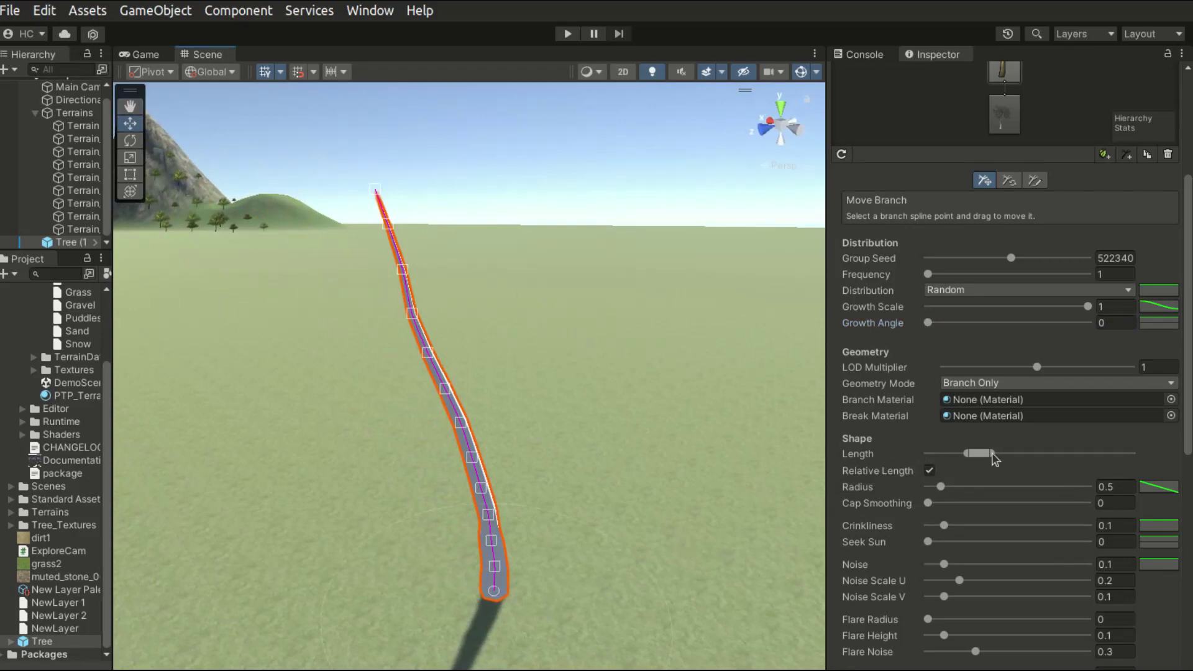
mouse_move(992, 454)
left_mouse_down()
mouse_move(1029, 450)
mouse_move(999, 453)
left_mouse_up()
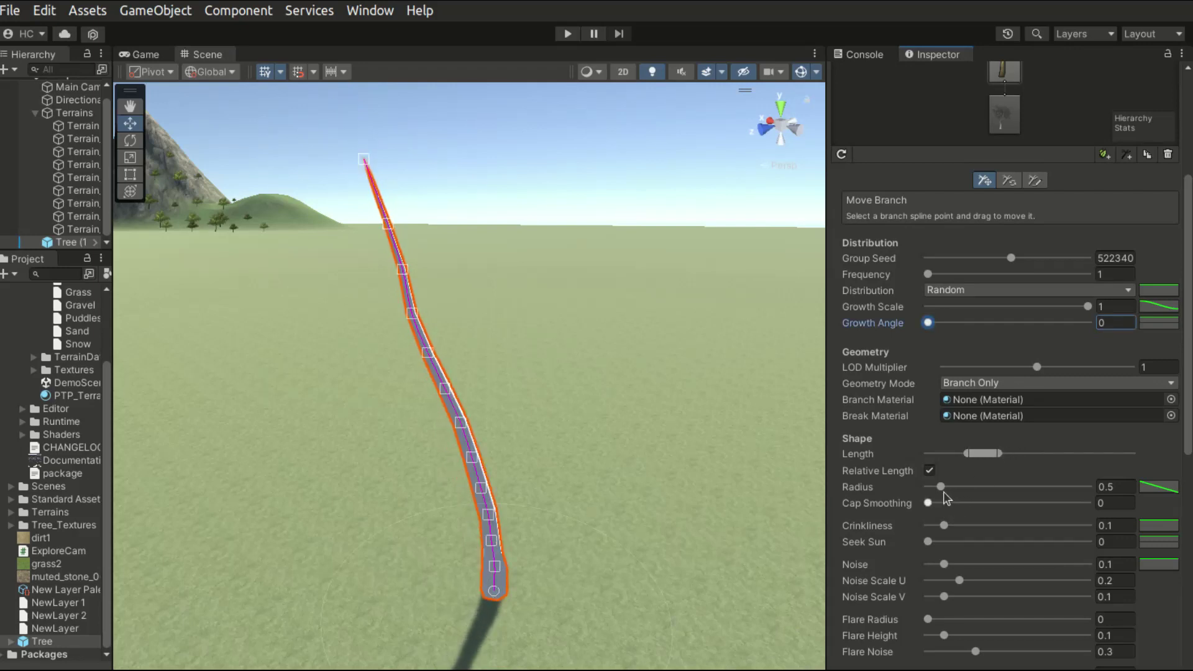
left_click_drag(944, 491, 919, 552)
- Set the trunk's Break Chance to 0 so it renders whole
scroll(895, 552, "down", 3)
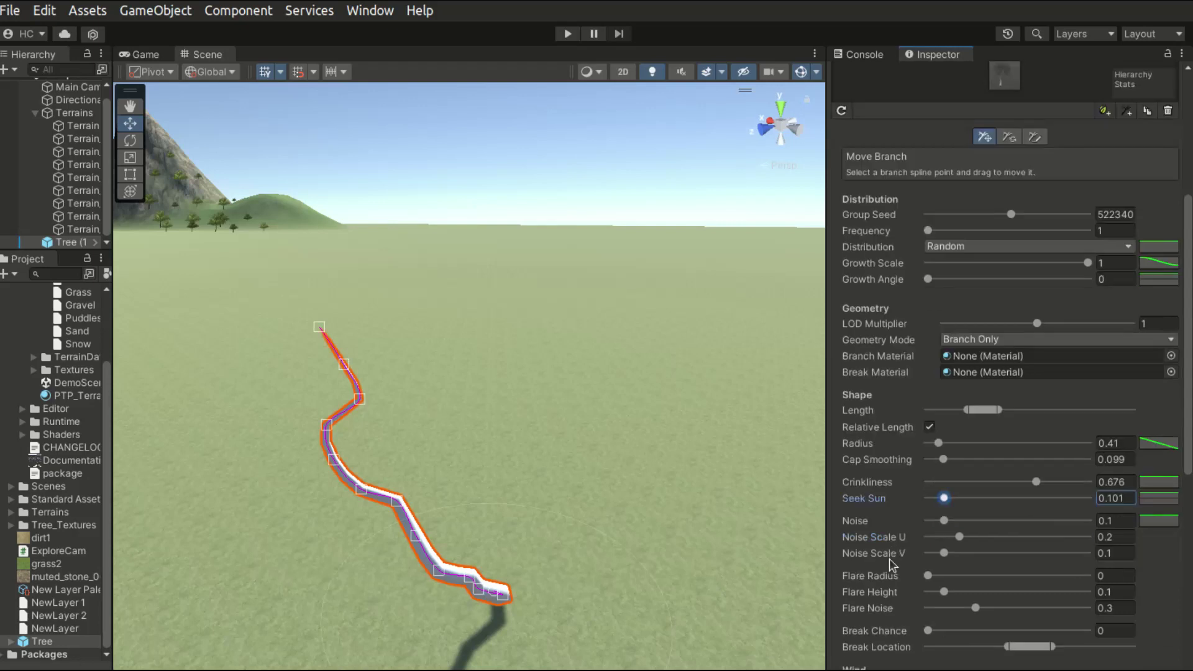
scroll(893, 565, "down", 3)
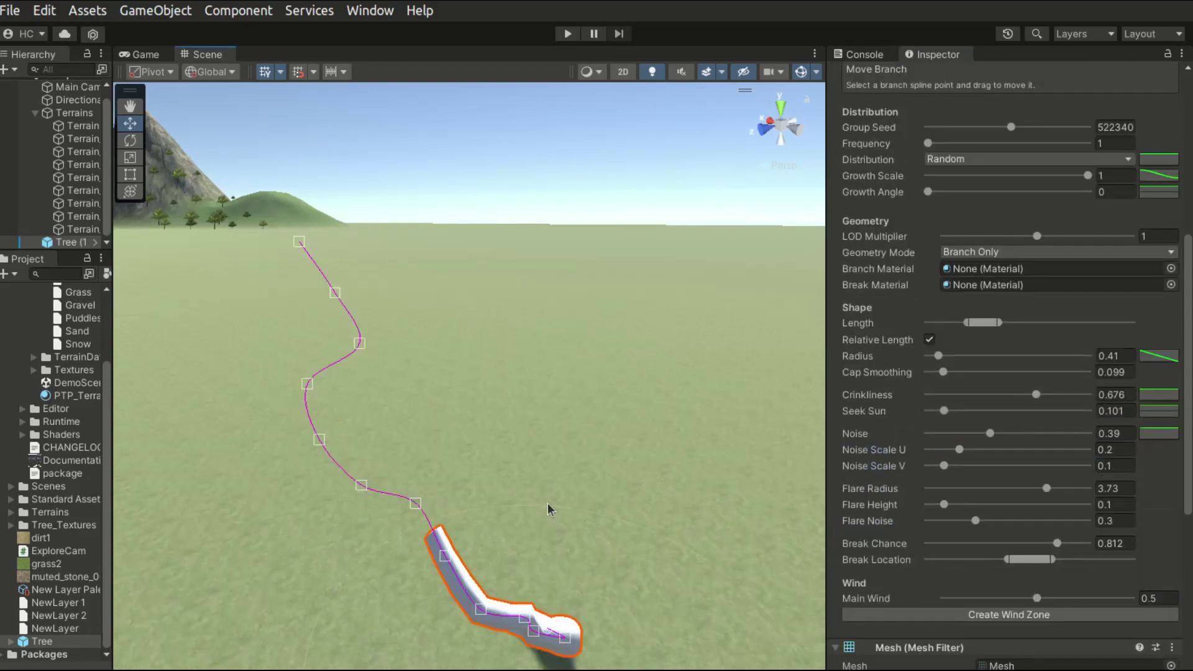
middle_click_drag(549, 505, 546, 469)
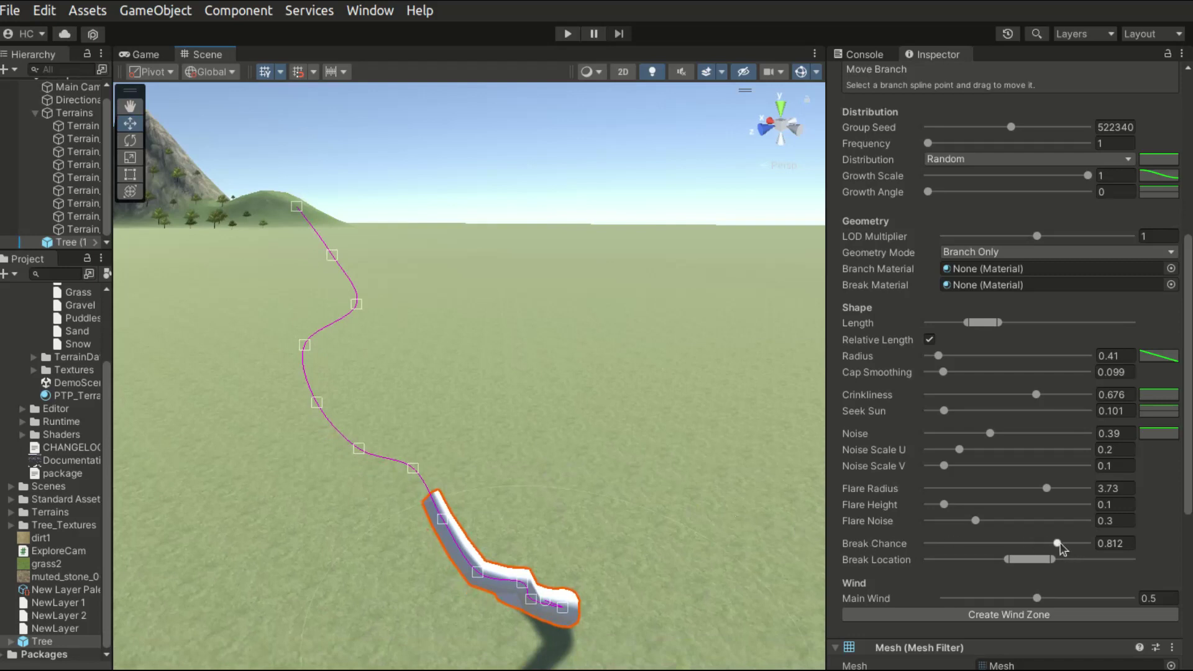
left_click_drag(1062, 543, 1170, 553)
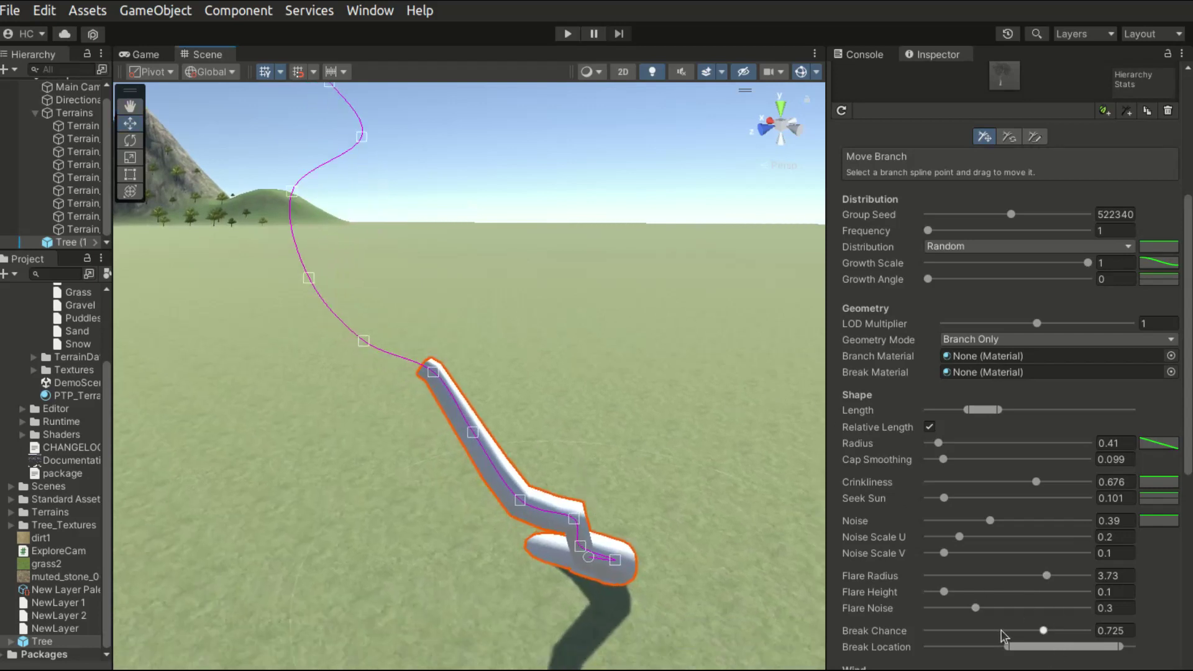
left_click_drag(1044, 630, 796, 584)
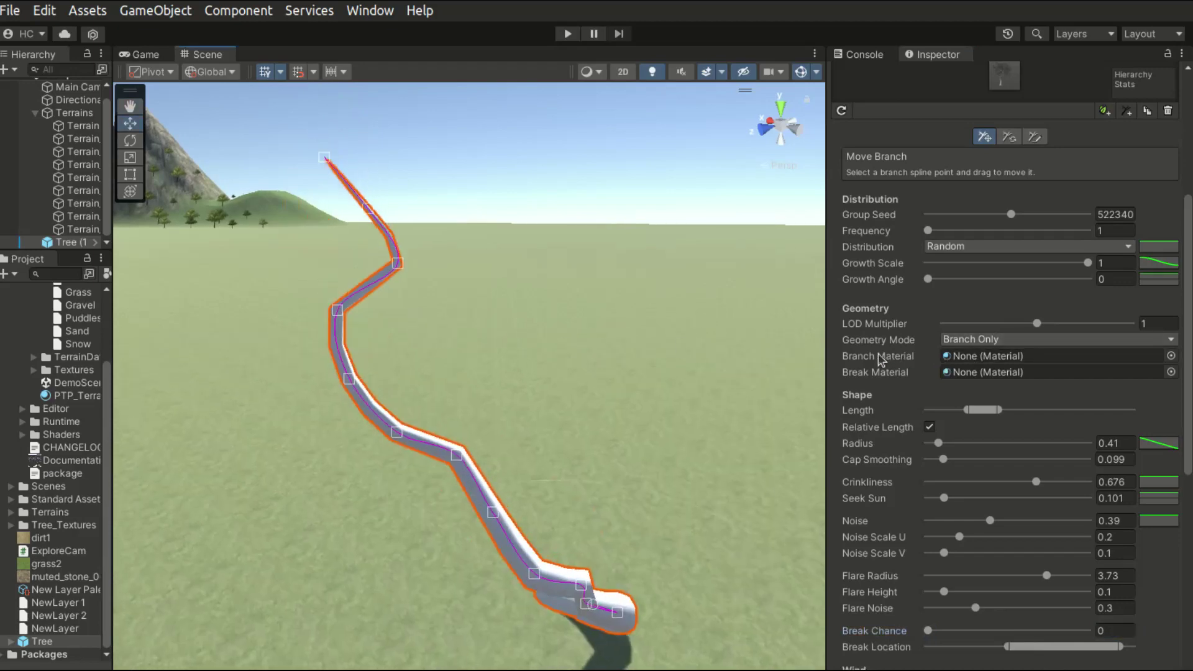
- Assign Branches_0 as the branch material and convert it to the Nature/Tree Creator Bark shader
left_click(887, 360)
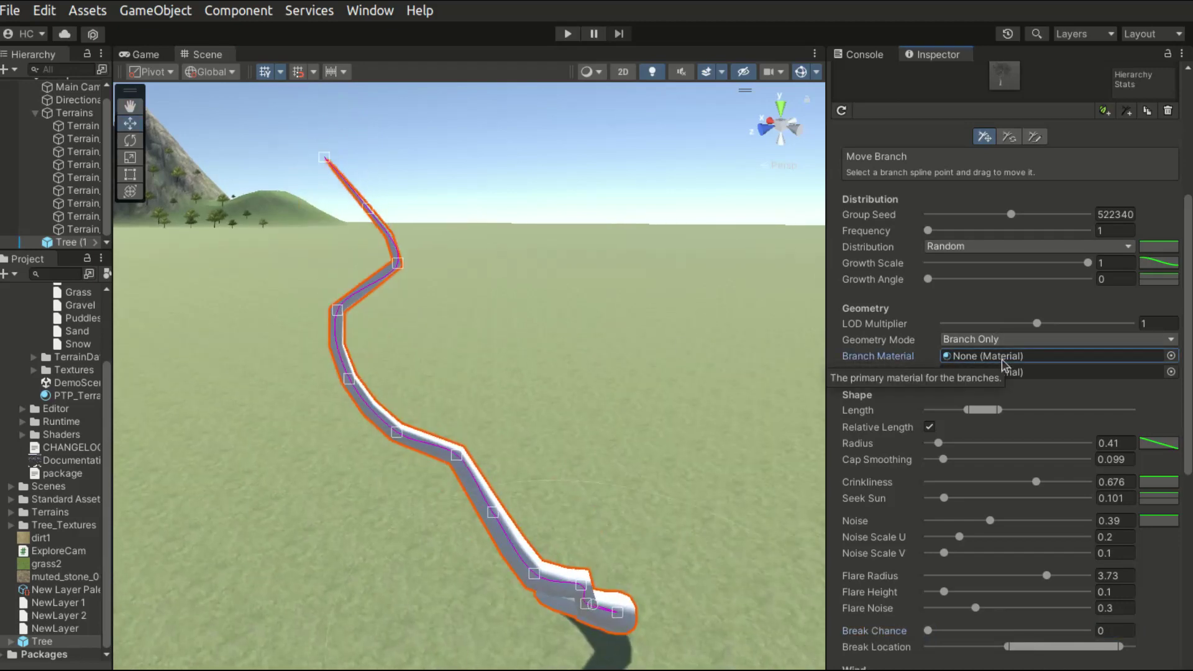
key("Return")
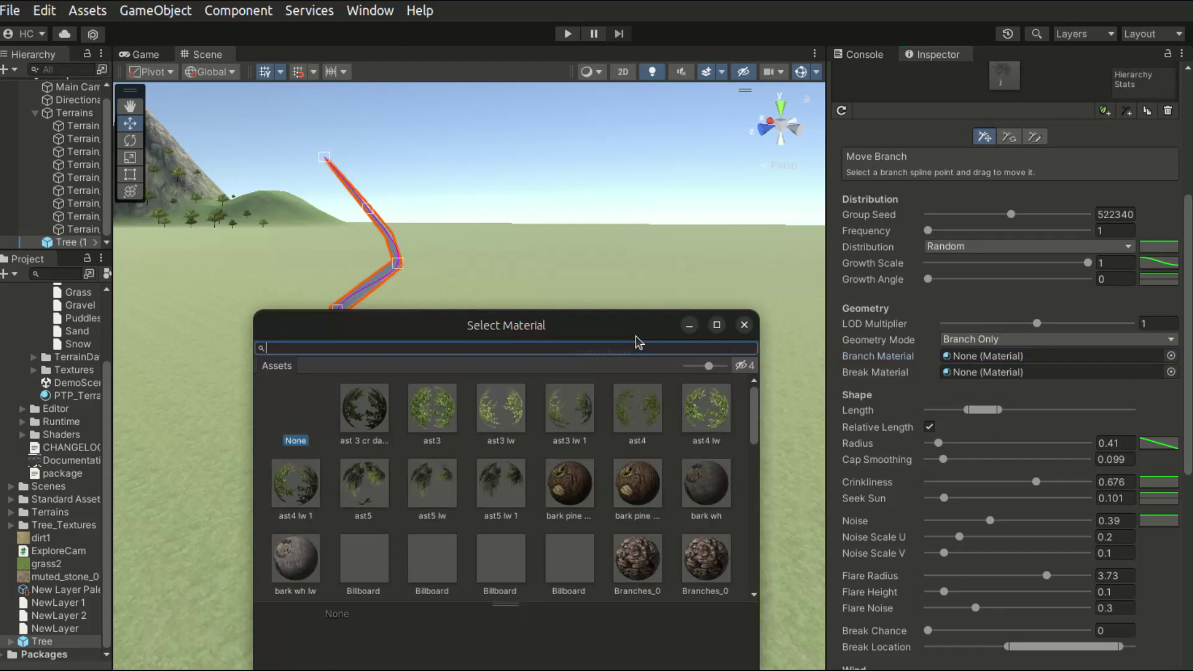
left_click_drag(531, 329, 542, 291)
scroll(622, 457, "down", 3)
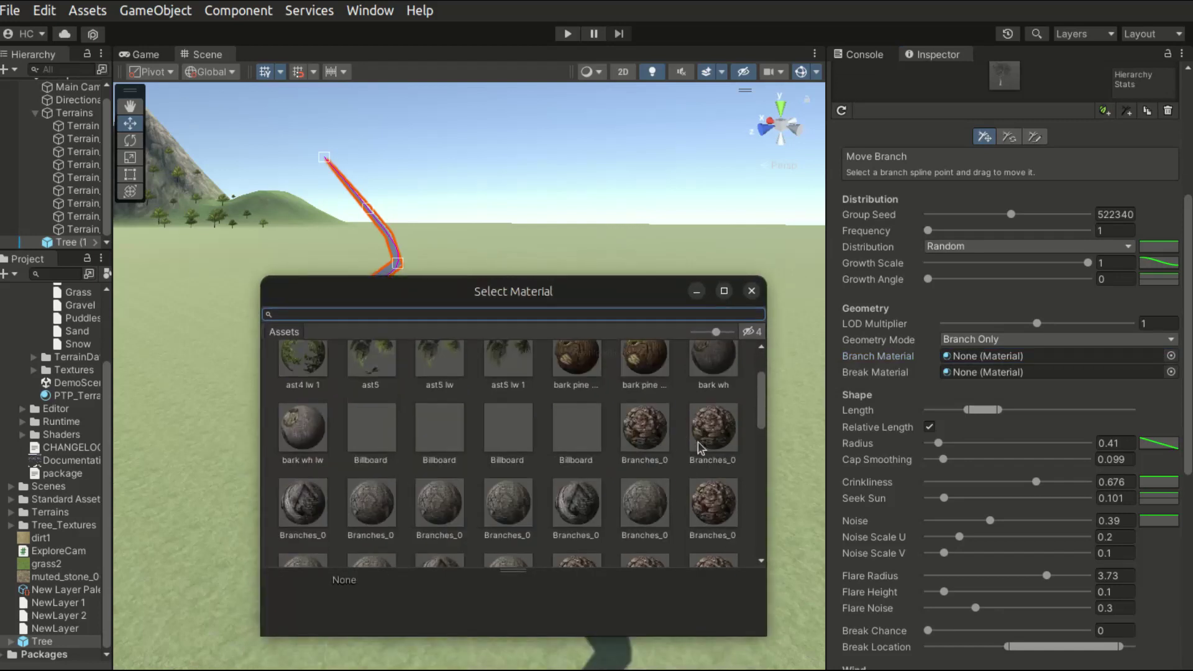
scroll(669, 411, "up", 3)
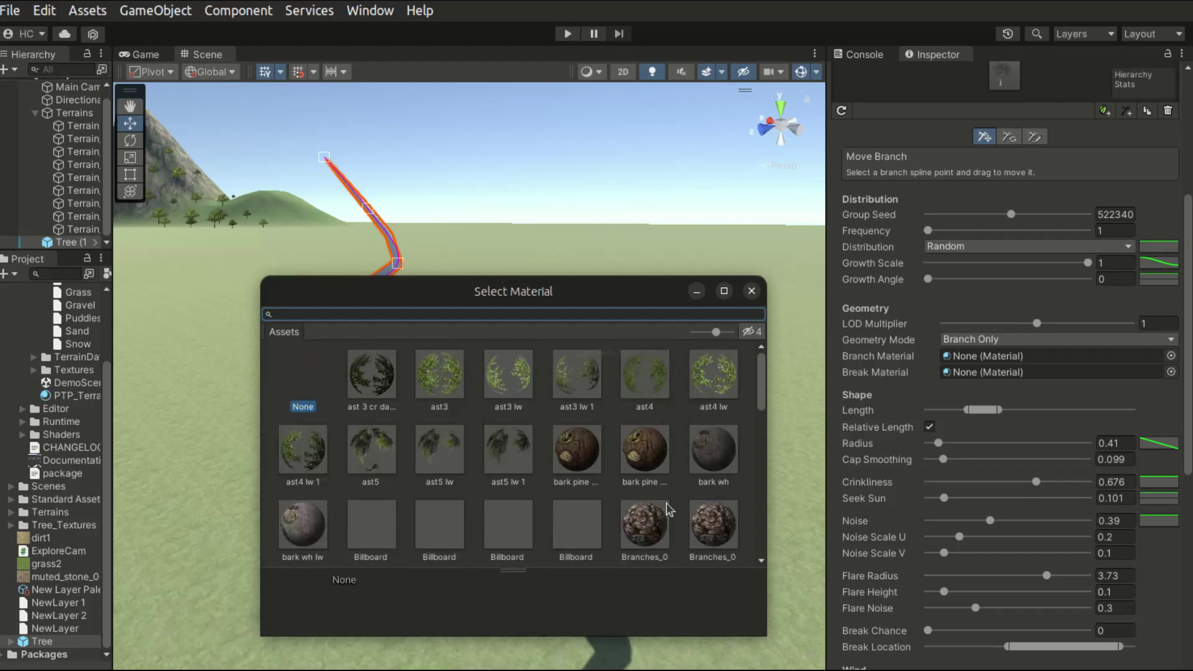
scroll(654, 520, "down", 2)
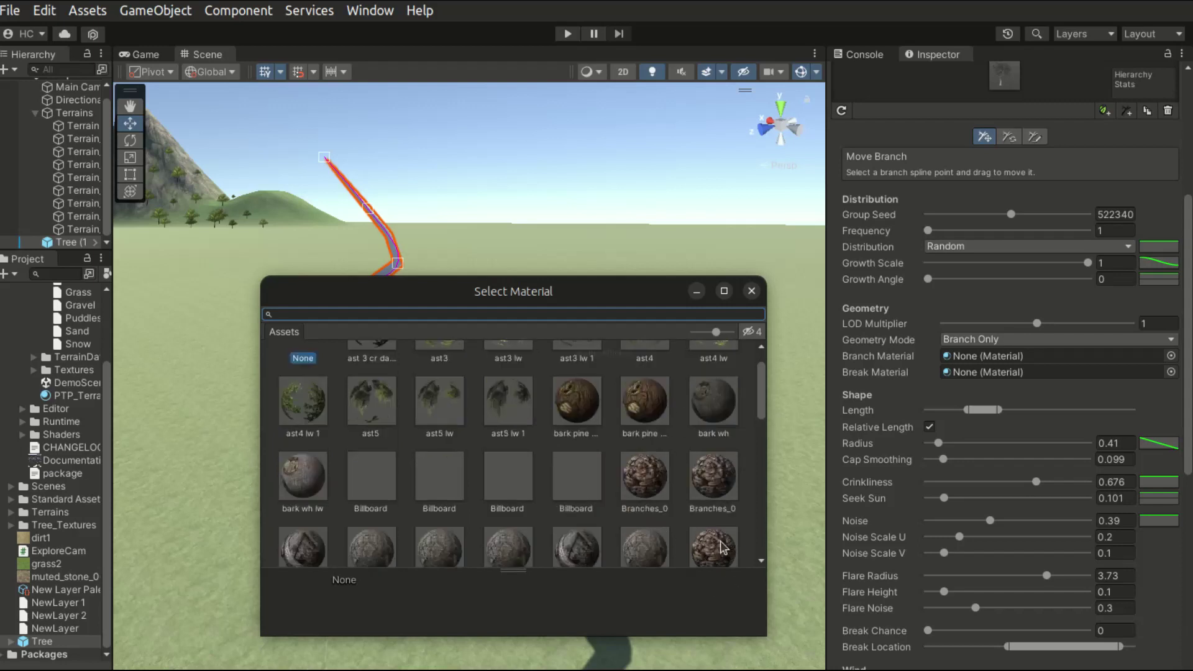
double_click(647, 482)
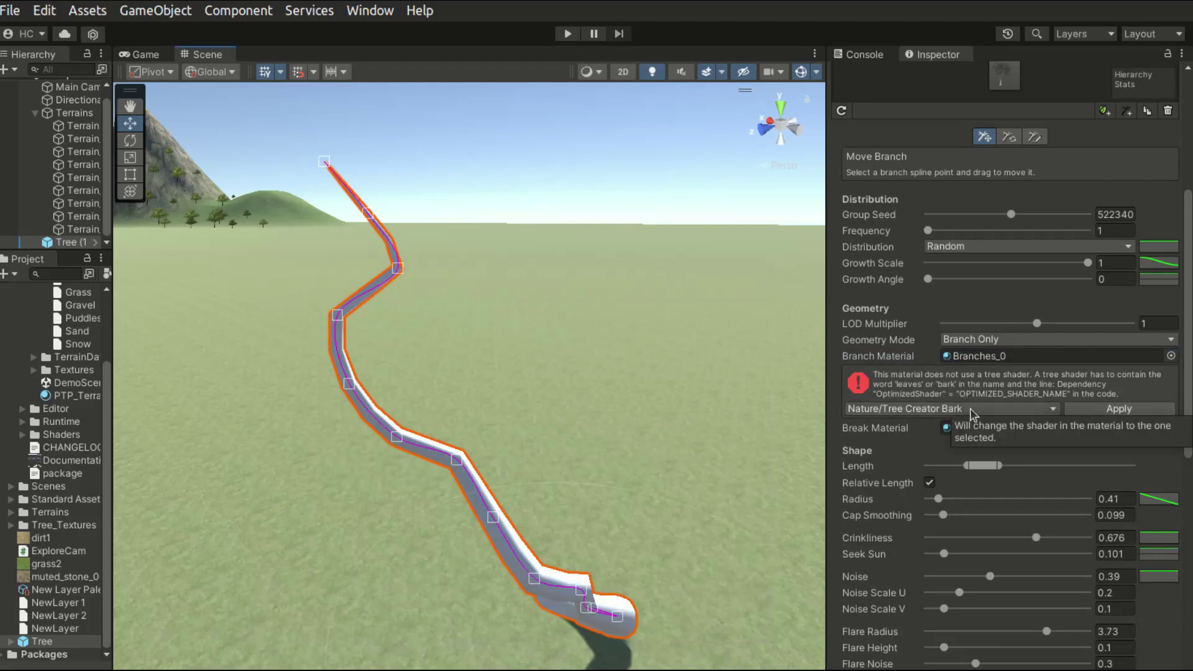
left_click(1104, 408)
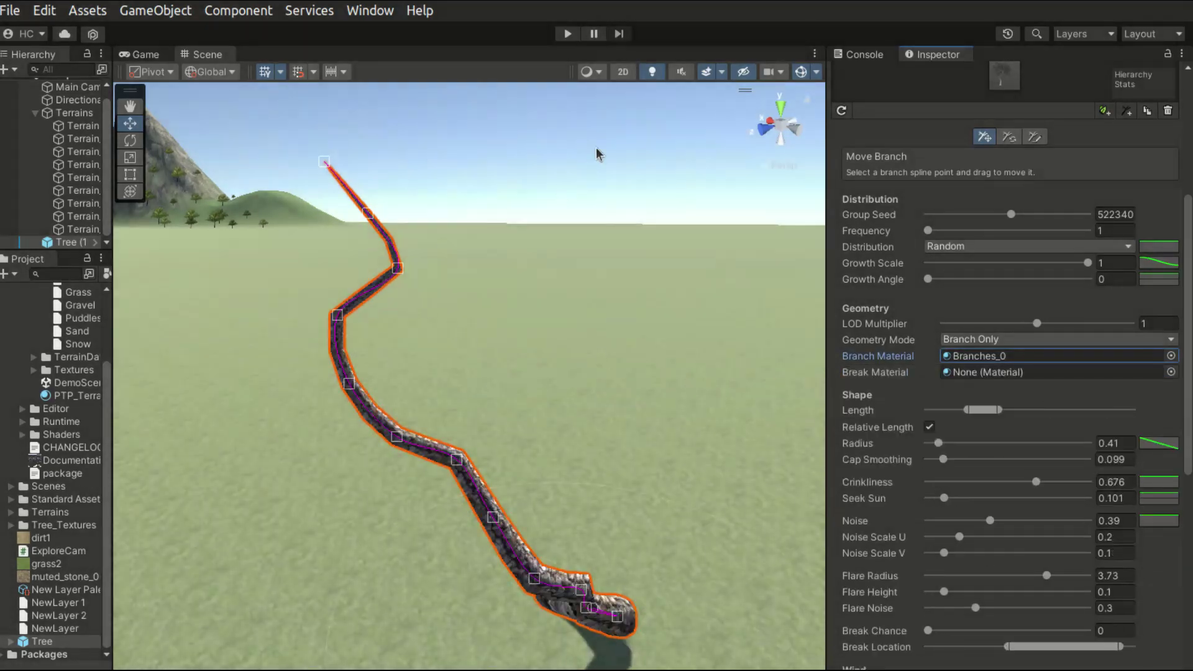
left_click(596, 154)
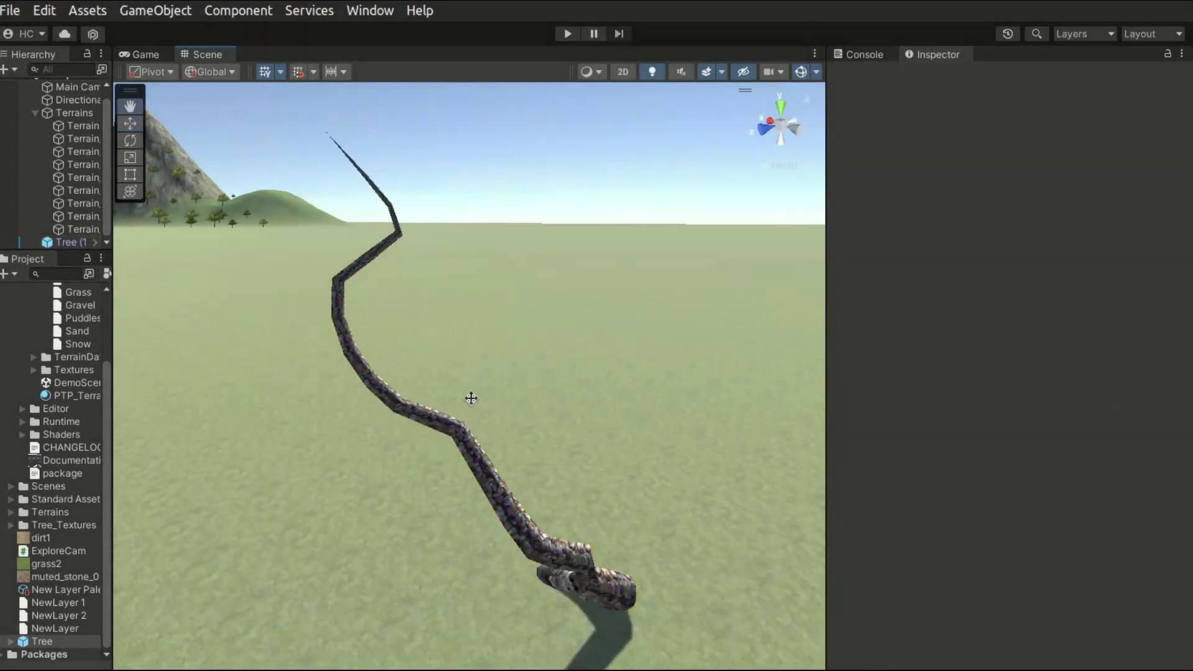
left_click(550, 526)
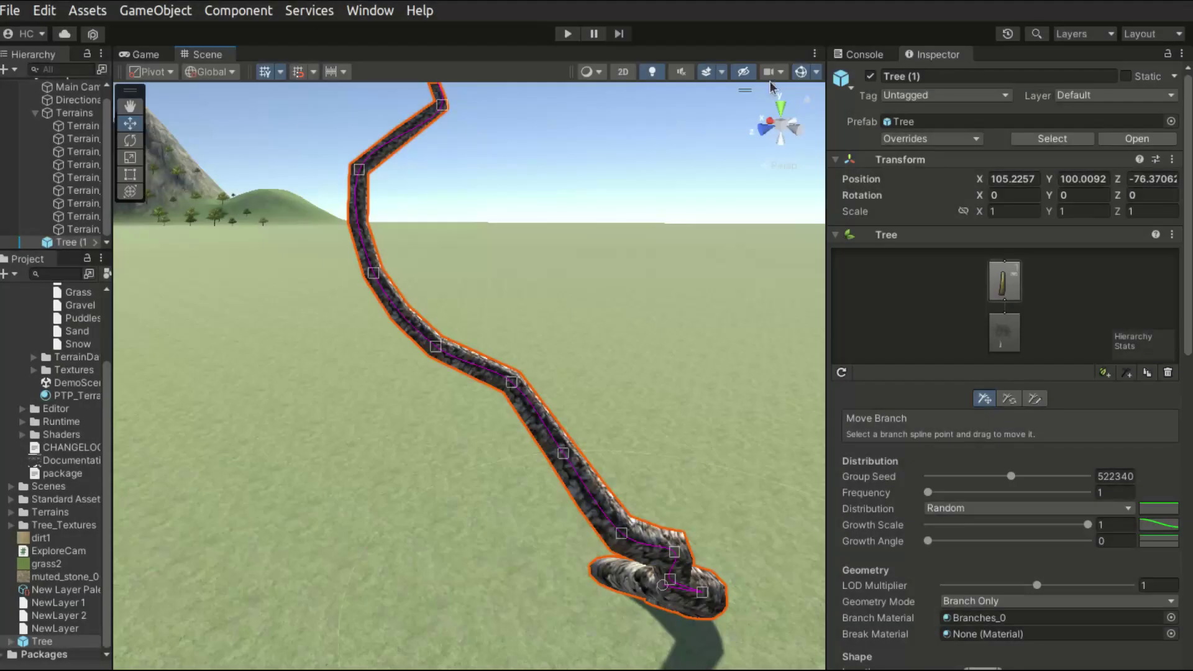
- Reshape the trunk spline by moving and rotating its points, then redrawing it freehand
left_click_drag(511, 382, 526, 423)
right_click_drag(482, 381, 348, 367)
middle_click_drag(549, 381, 429, 348)
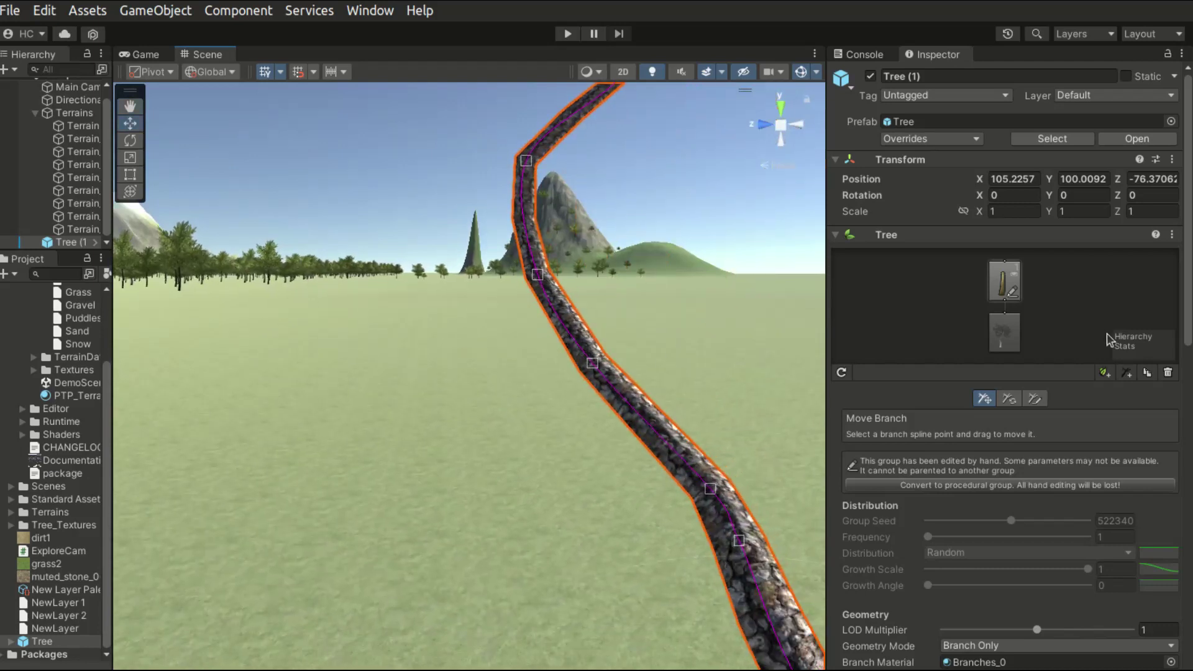
left_click(1009, 398)
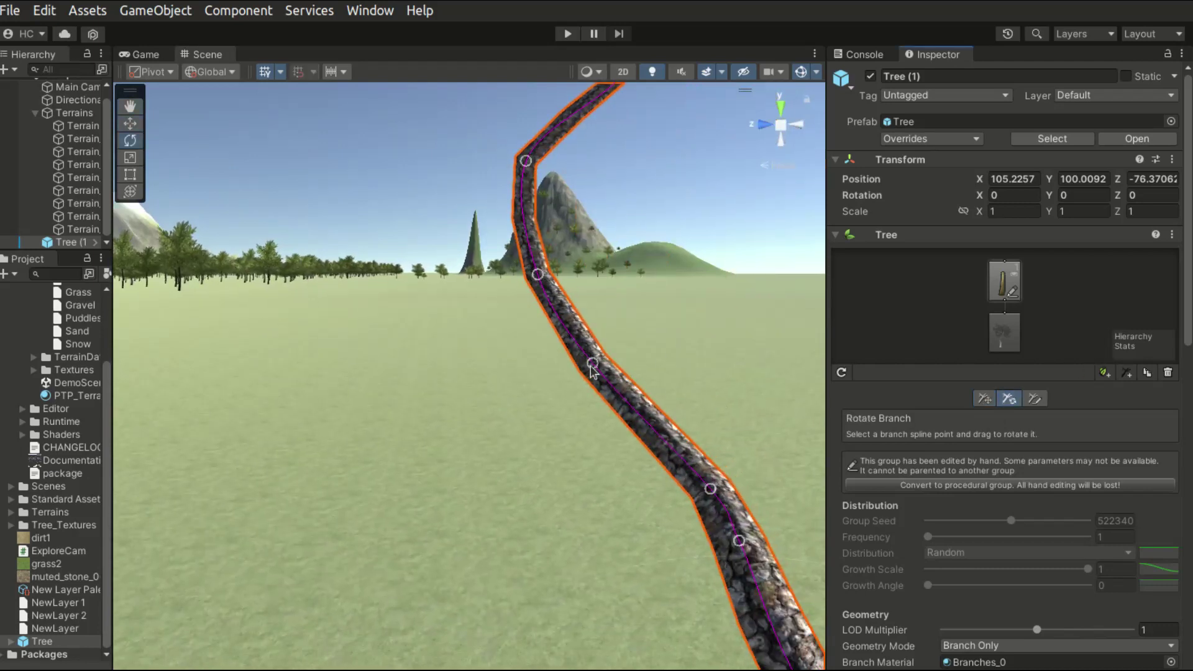
mouse_move(592, 370)
left_mouse_down()
mouse_move(527, 373)
mouse_move(646, 382)
mouse_move(560, 389)
mouse_move(640, 387)
mouse_move(655, 404)
mouse_move(670, 388)
mouse_move(482, 370)
mouse_move(385, 411)
mouse_move(510, 401)
left_mouse_up()
left_click(1035, 398)
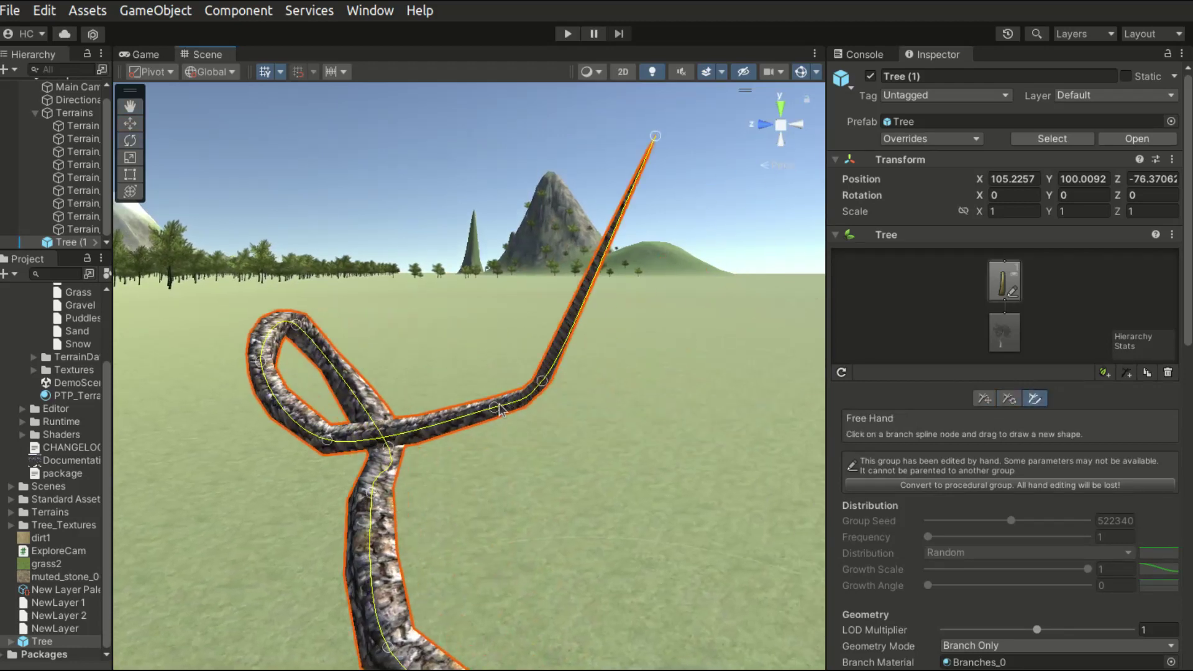
left_click_drag(462, 353, 465, 355)
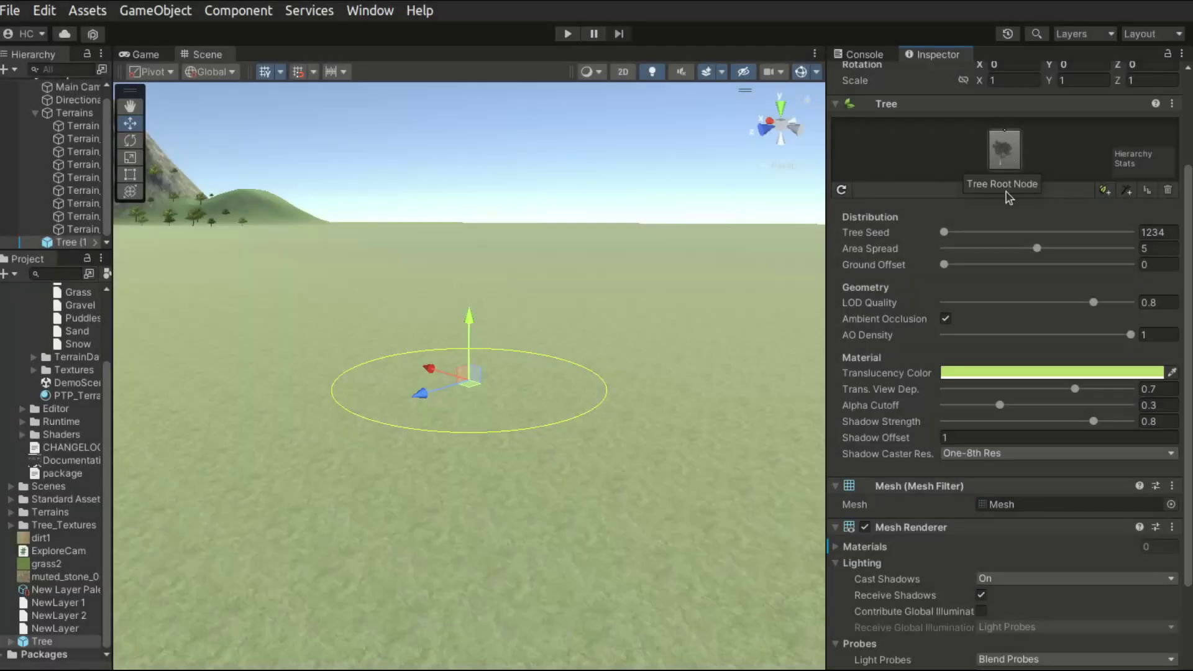
- Add a branch group to the tree root, giving a curving trunk with Group Seed 1234
left_click(1127, 190)
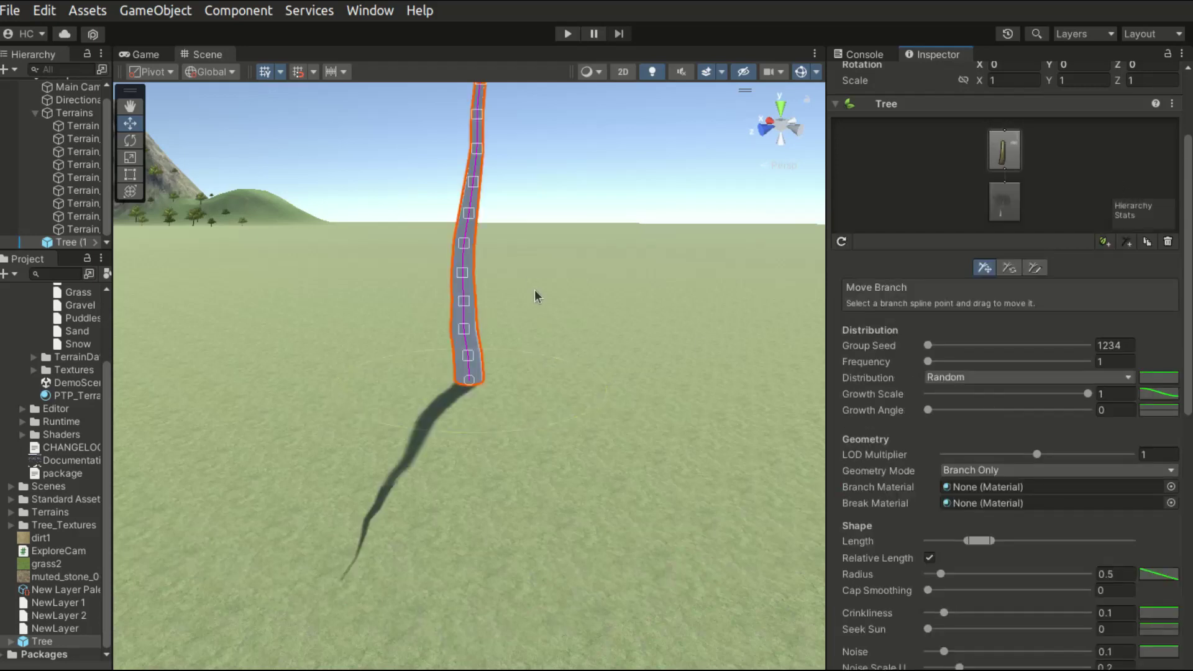
middle_click_drag(526, 369, 512, 463)
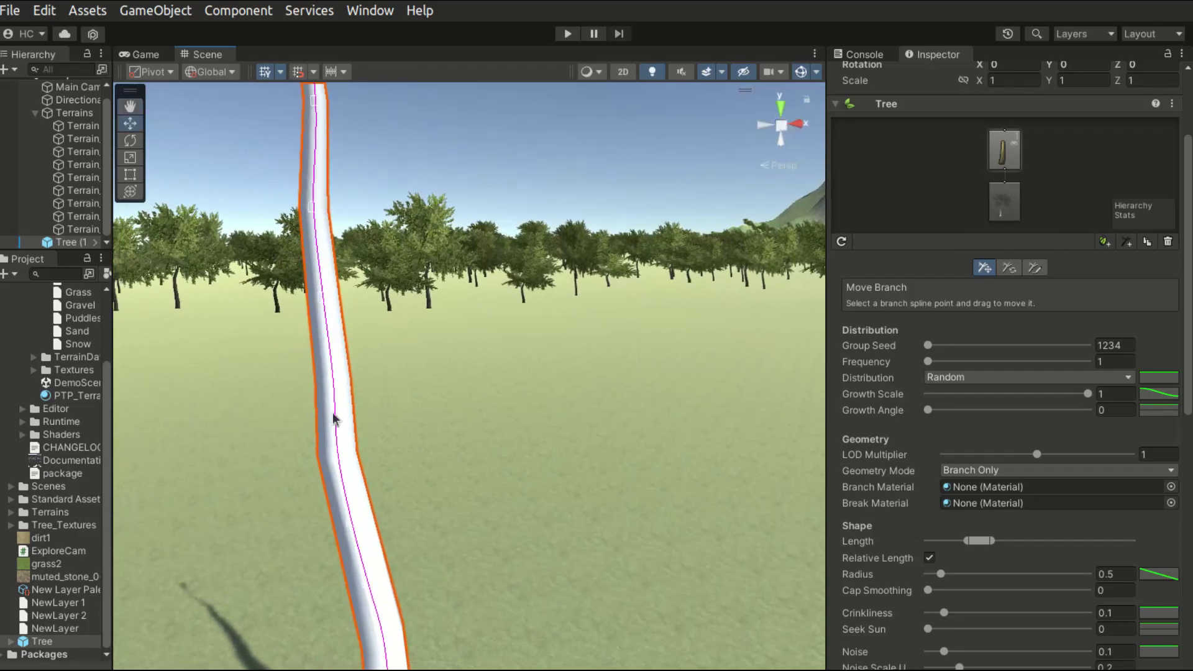
scroll(396, 425, "down", 8)
right_click_drag(395, 424, 423, 419)
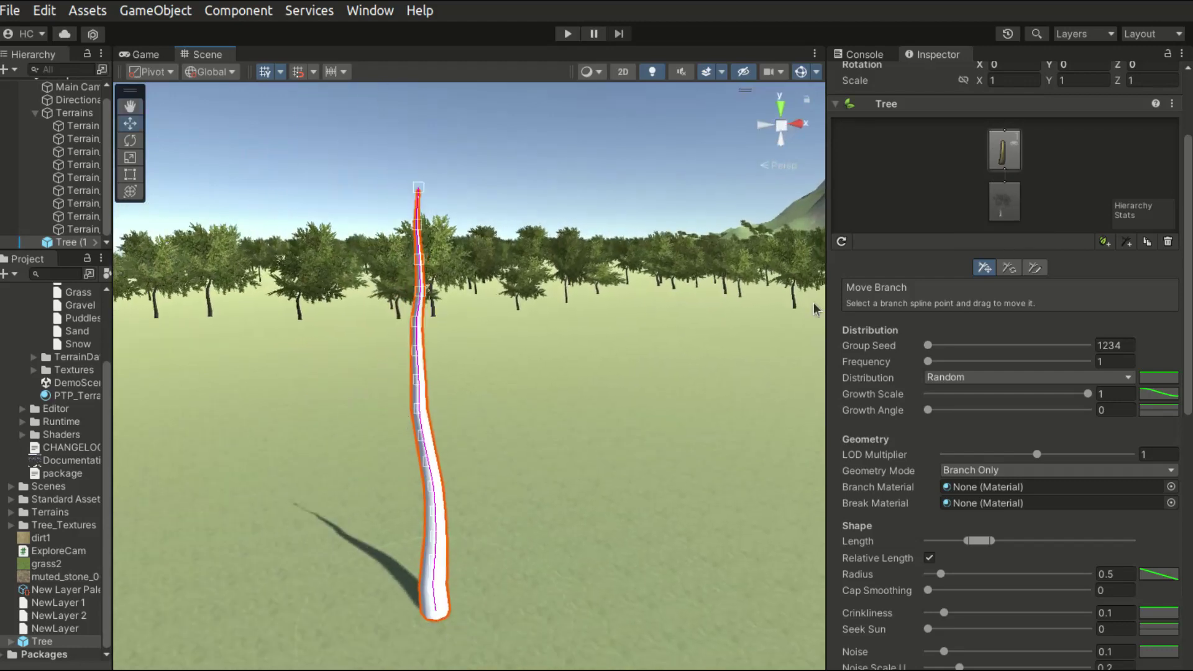
- Add a side-branch group under the trunk with Frequency 13 and Growth Angle 0.363
double_click(998, 164)
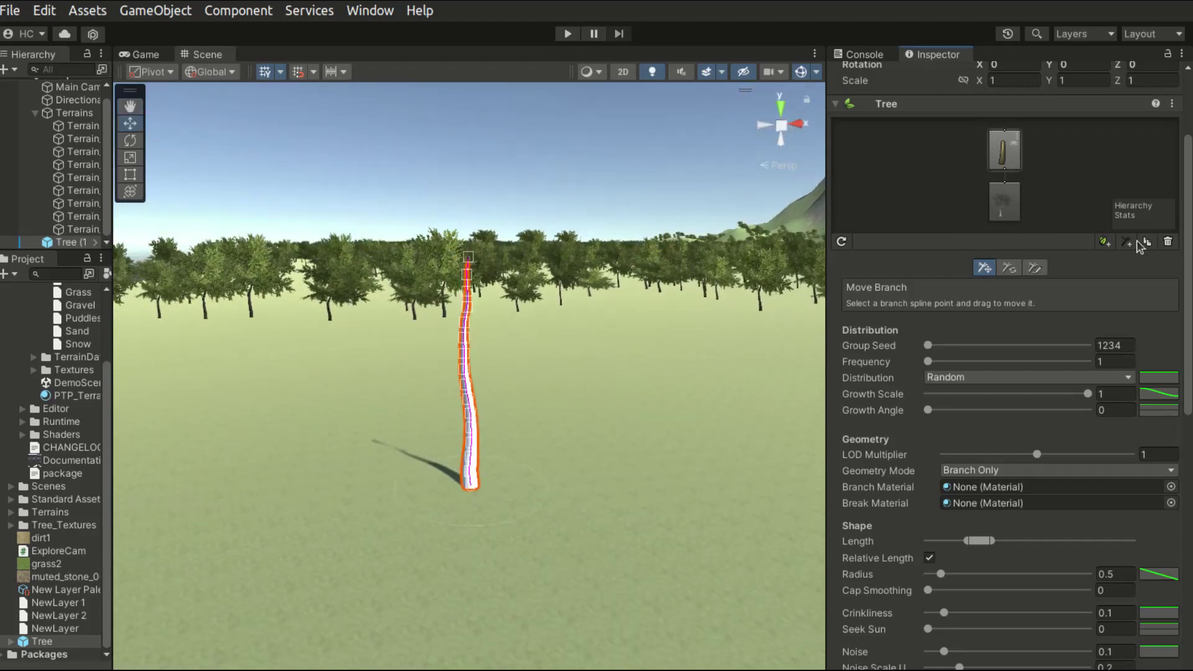
left_click(1131, 241)
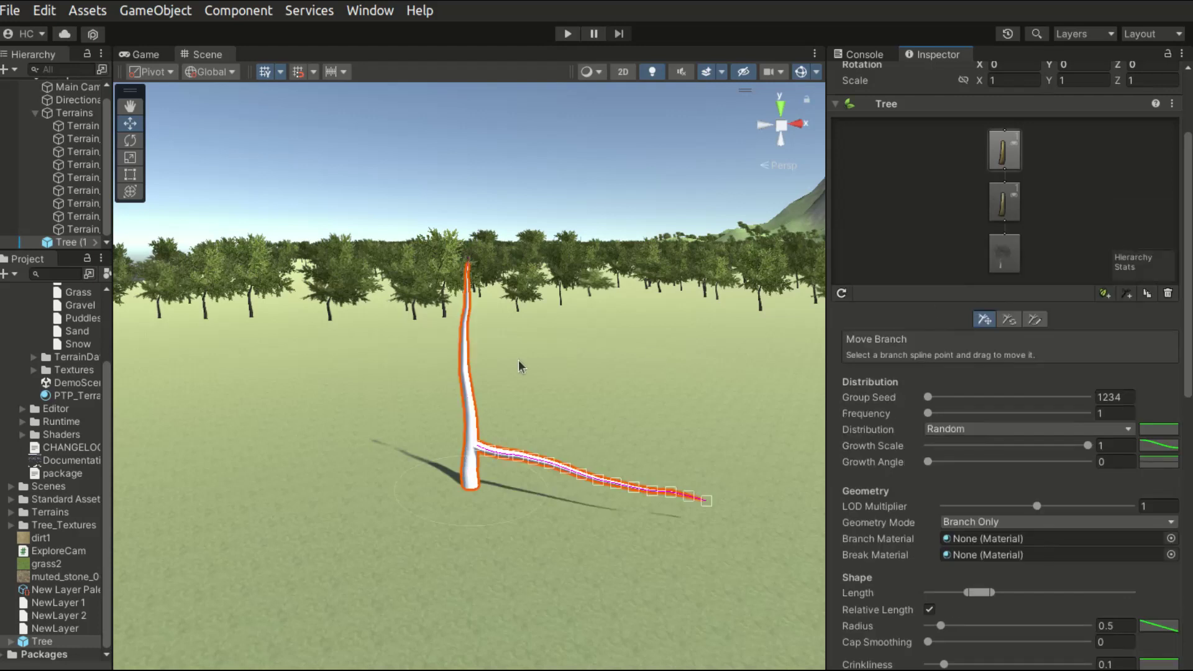
left_click_drag(933, 416, 947, 413)
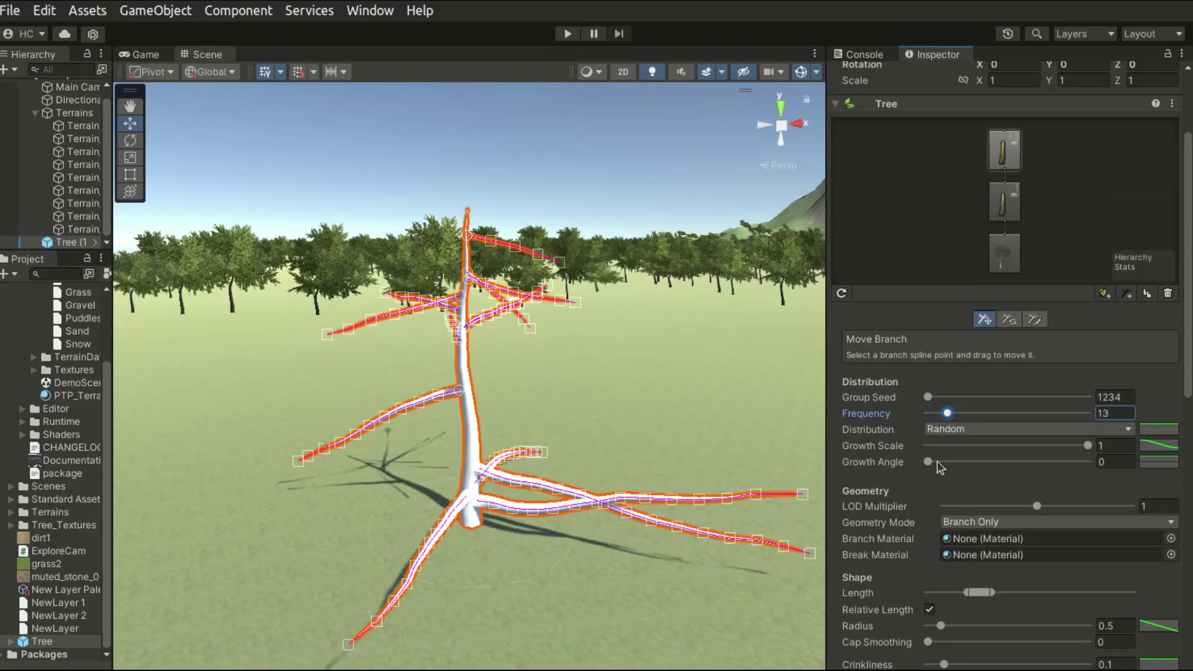
left_click_drag(935, 461, 986, 461)
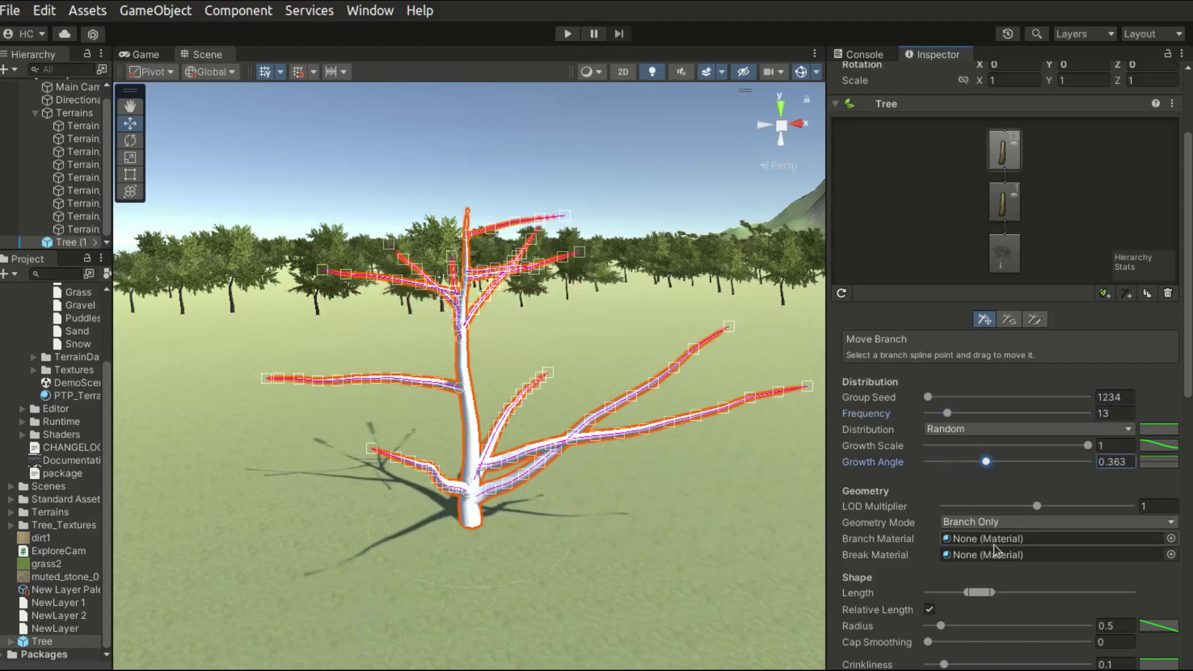
- Shorten the side branches, and set Crinkliness 0.058 and Seek Sun 0.278
scroll(939, 540, "down", 1)
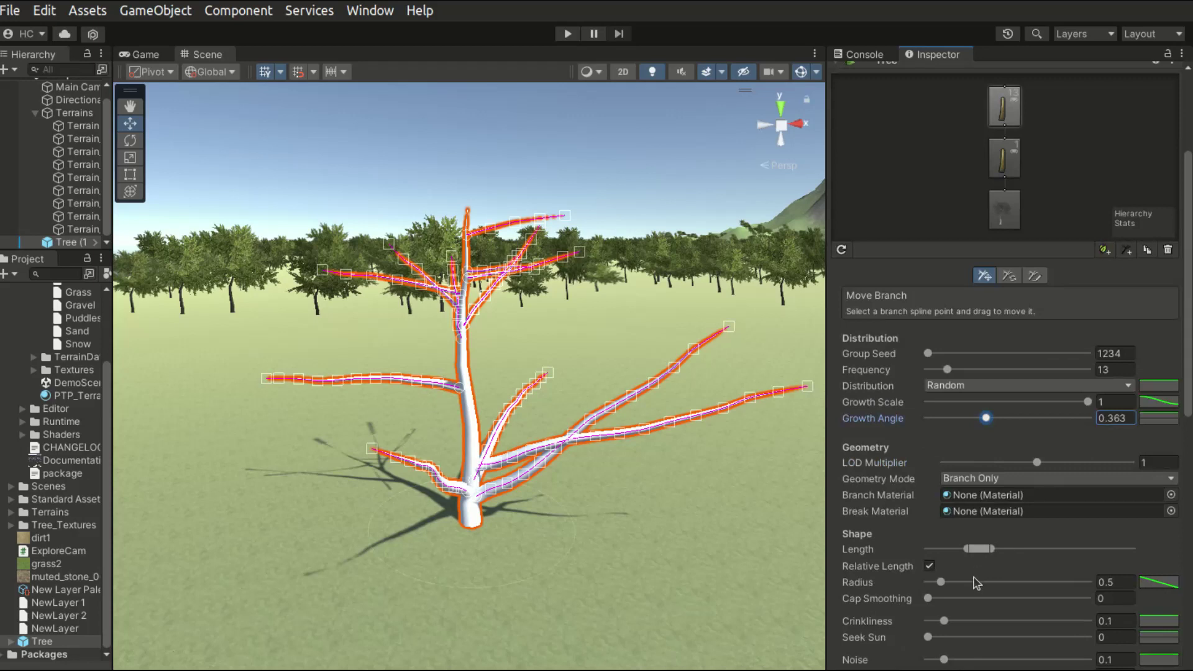
left_click_drag(991, 547, 941, 552)
scroll(881, 564, "down", 3)
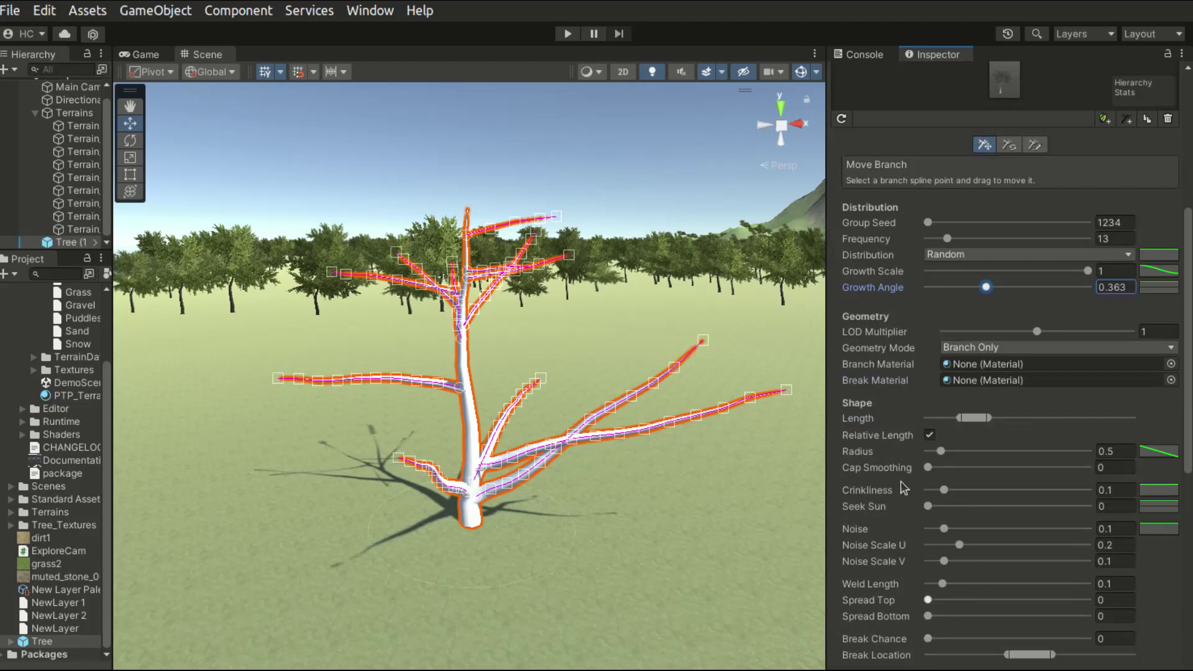
scroll(879, 519, "down", 2)
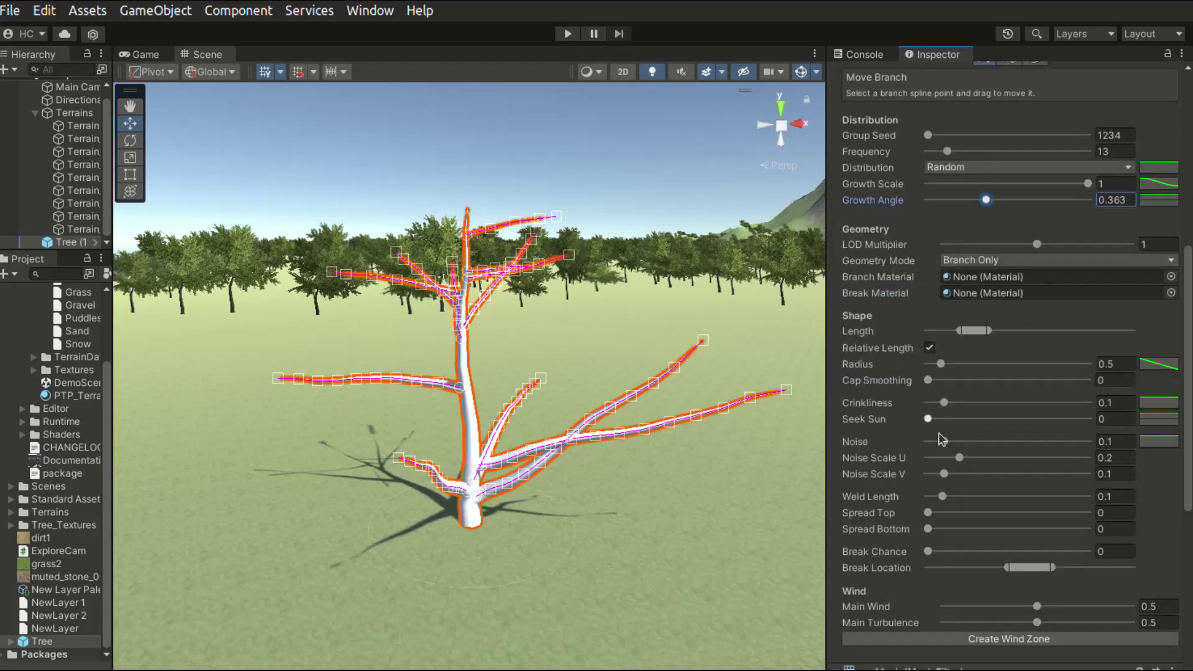
mouse_move(945, 403)
left_mouse_down()
mouse_move(991, 402)
mouse_move(981, 402)
left_mouse_up()
mouse_move(928, 418)
left_mouse_down()
mouse_move(974, 427)
mouse_move(979, 403)
mouse_move(938, 411)
left_mouse_up()
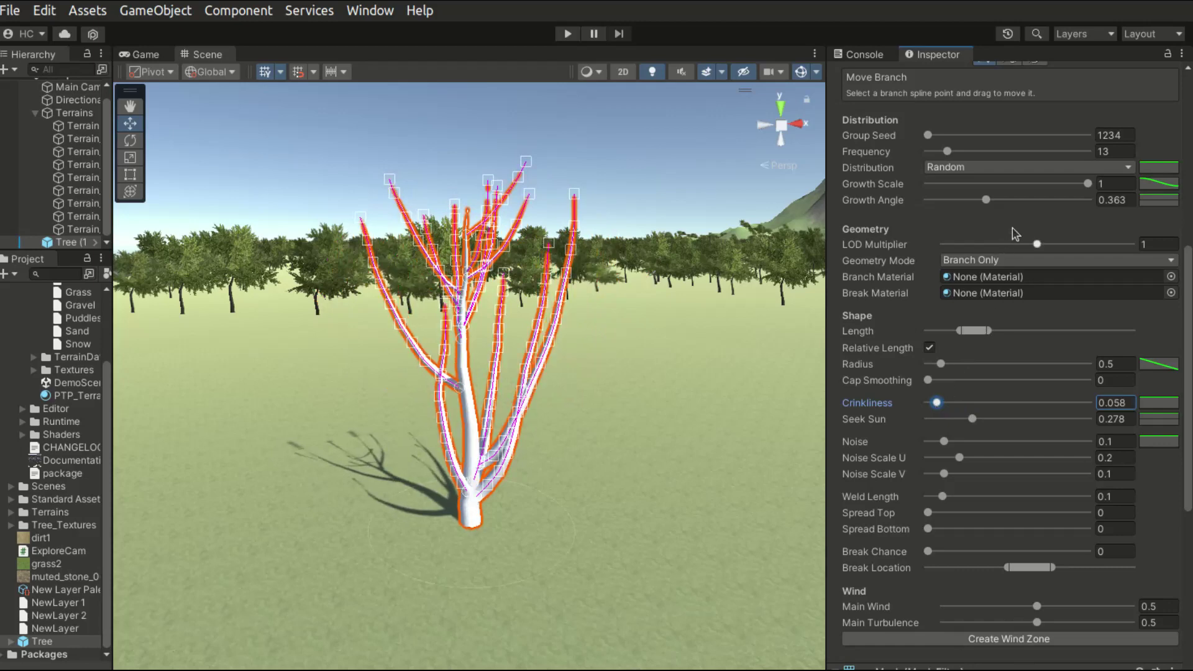
scroll(384, 329, "up", 3)
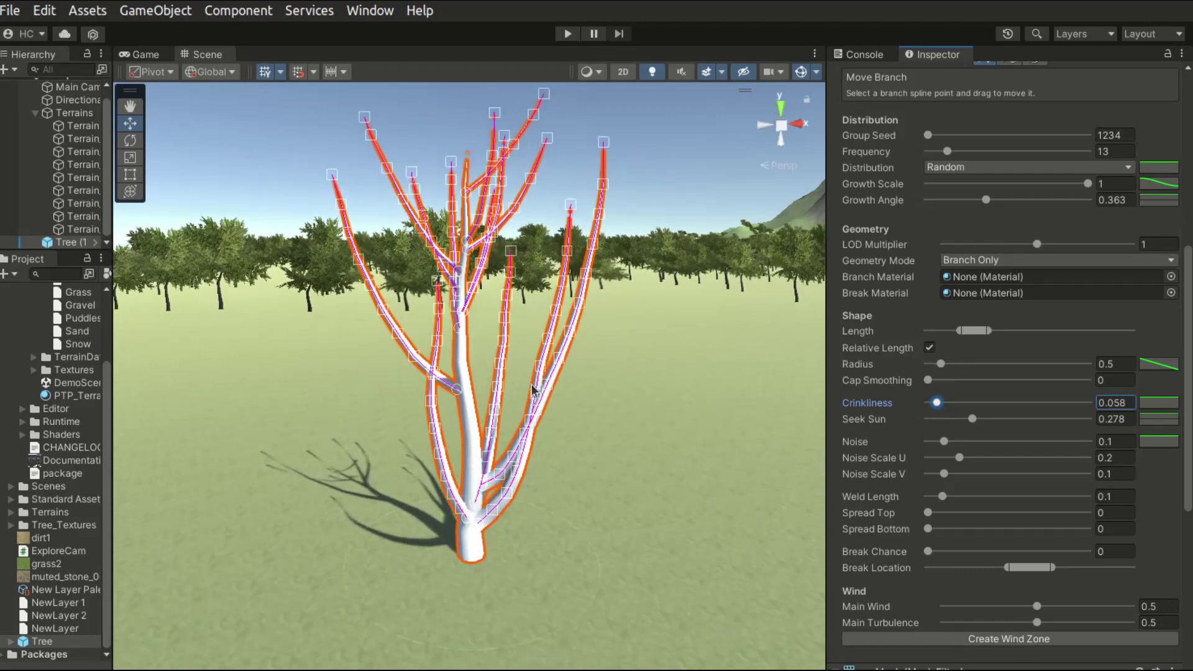
scroll(574, 463, "up", 2)
scroll(575, 463, "down", 2)
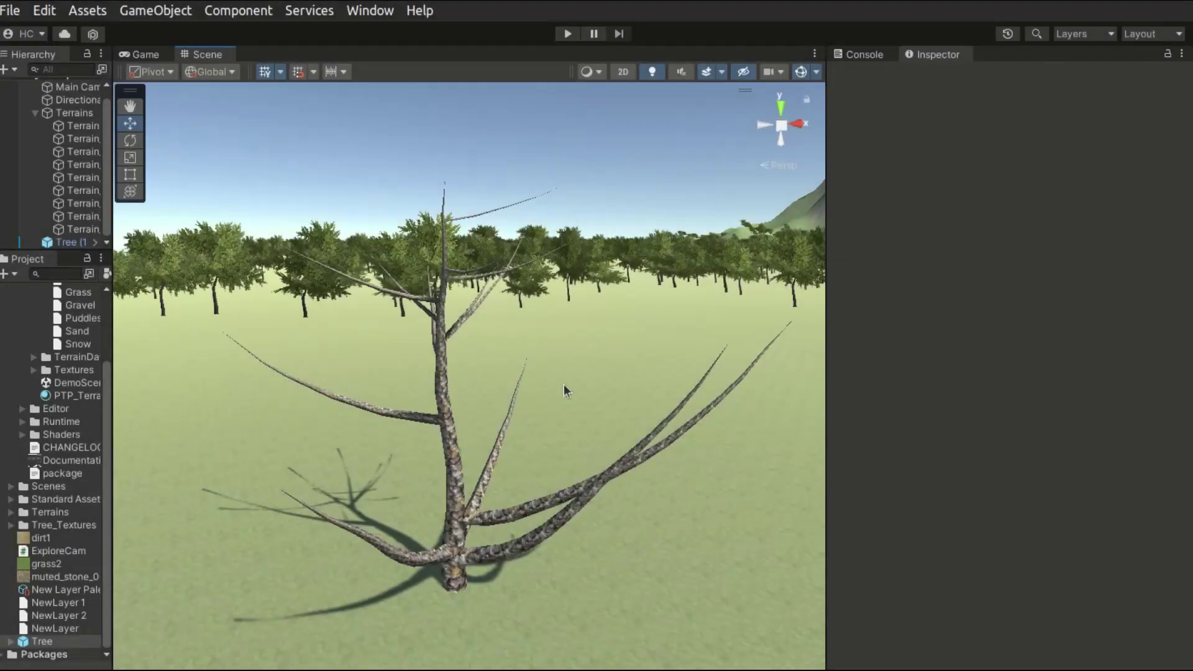
- Reselect Tree (1) in the Hierarchy and show its side-branch group's settings
left_click(66, 233)
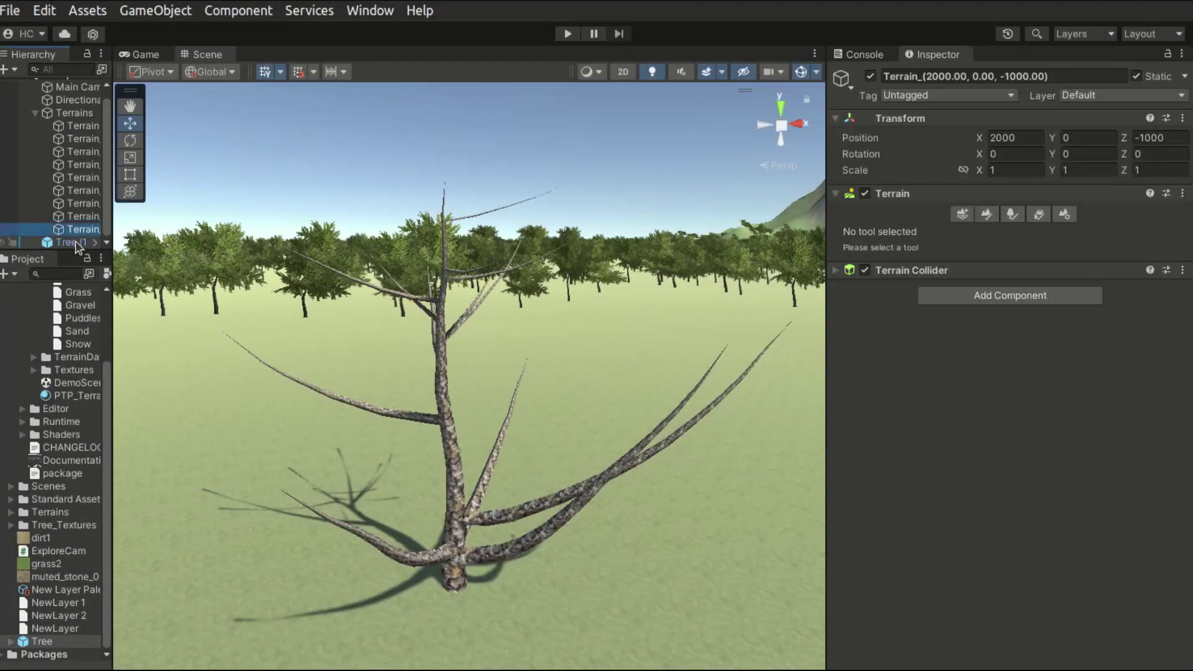
left_click(75, 242)
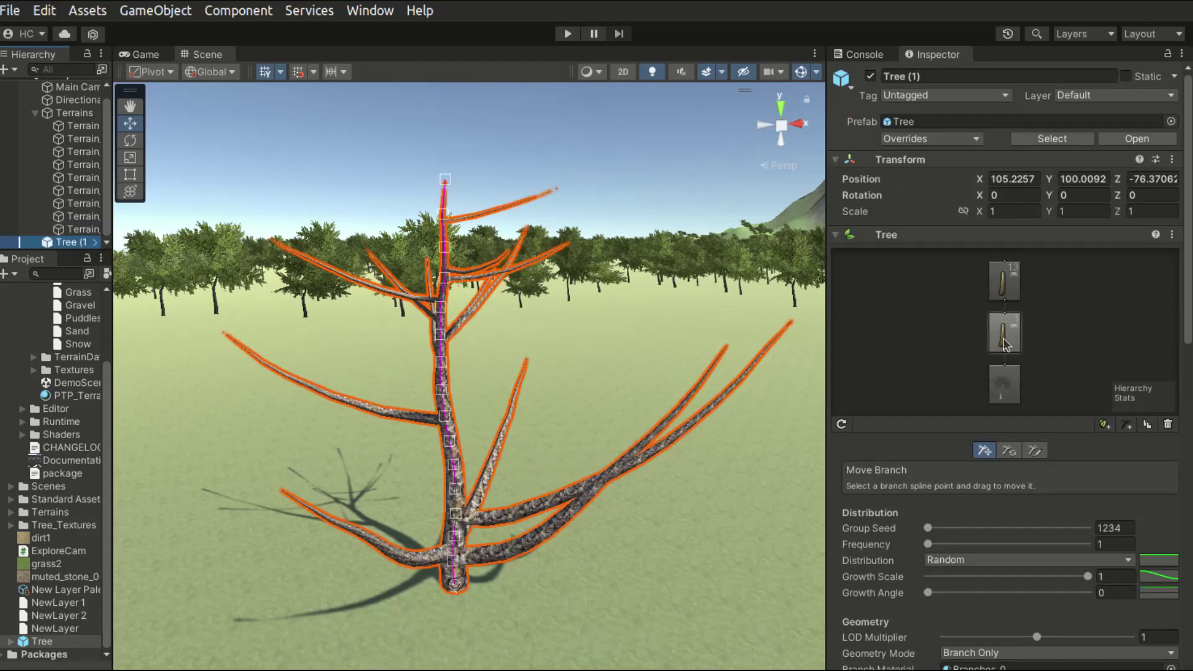
left_click(1011, 291)
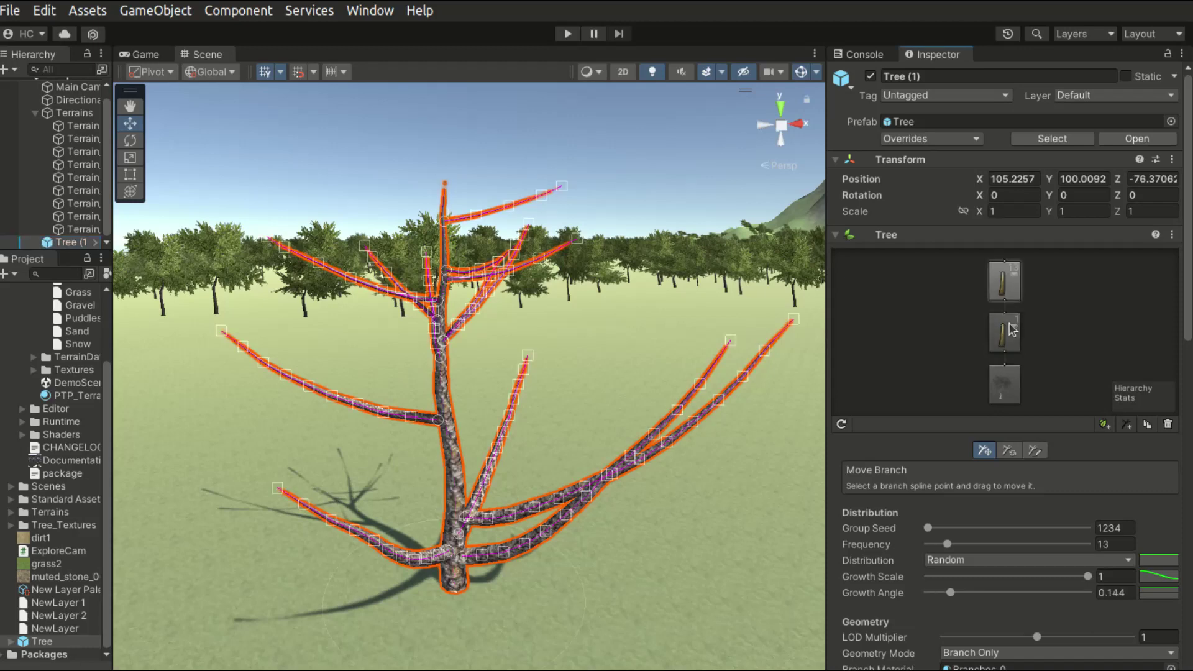
scroll(506, 476, "up", 2)
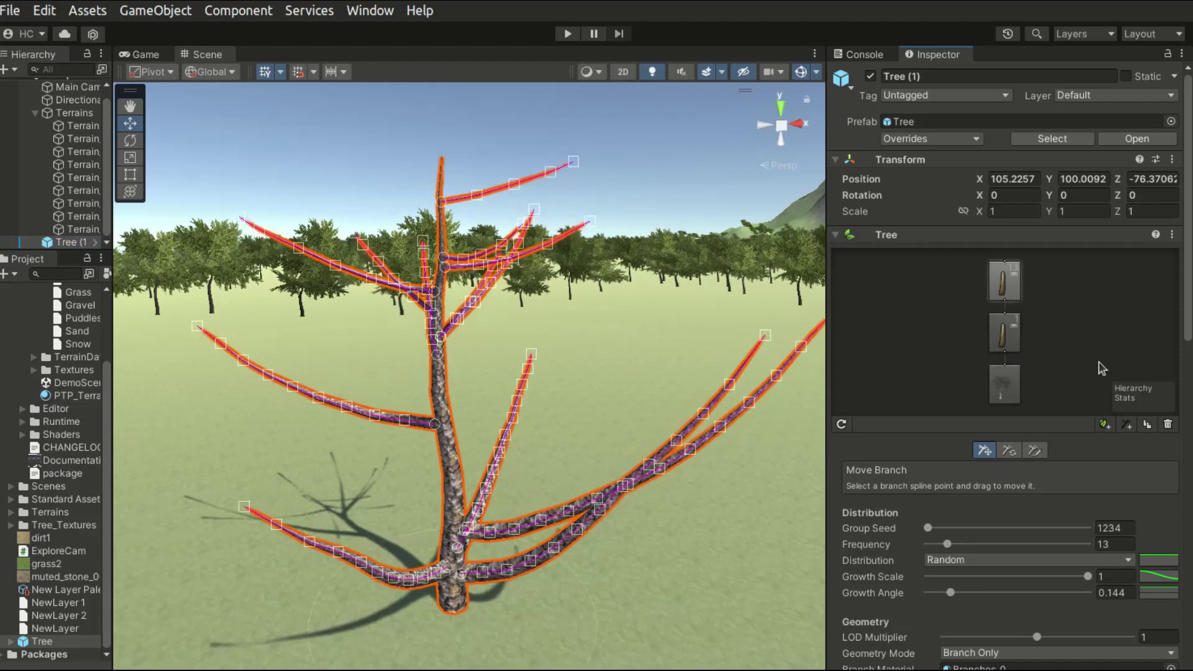
- Add a leaf group on the side branches with Frequency 14 and Group Seed 173241
left_click(1105, 427)
scroll(379, 447, "up", 3)
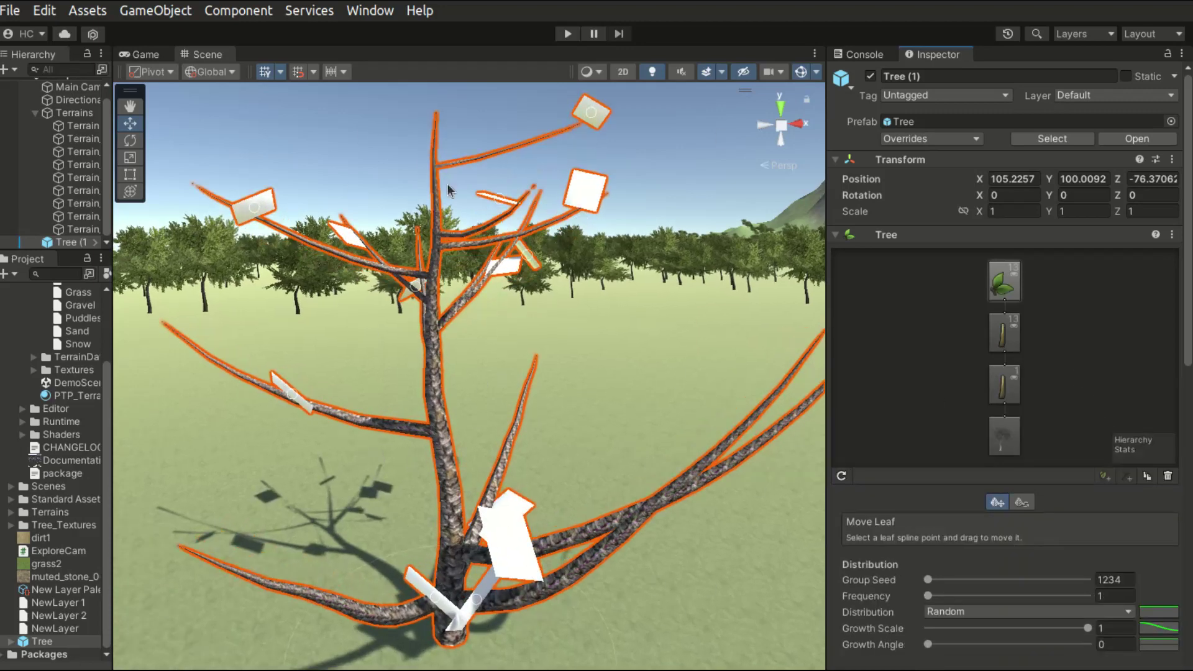
scroll(715, 259, "down", 2)
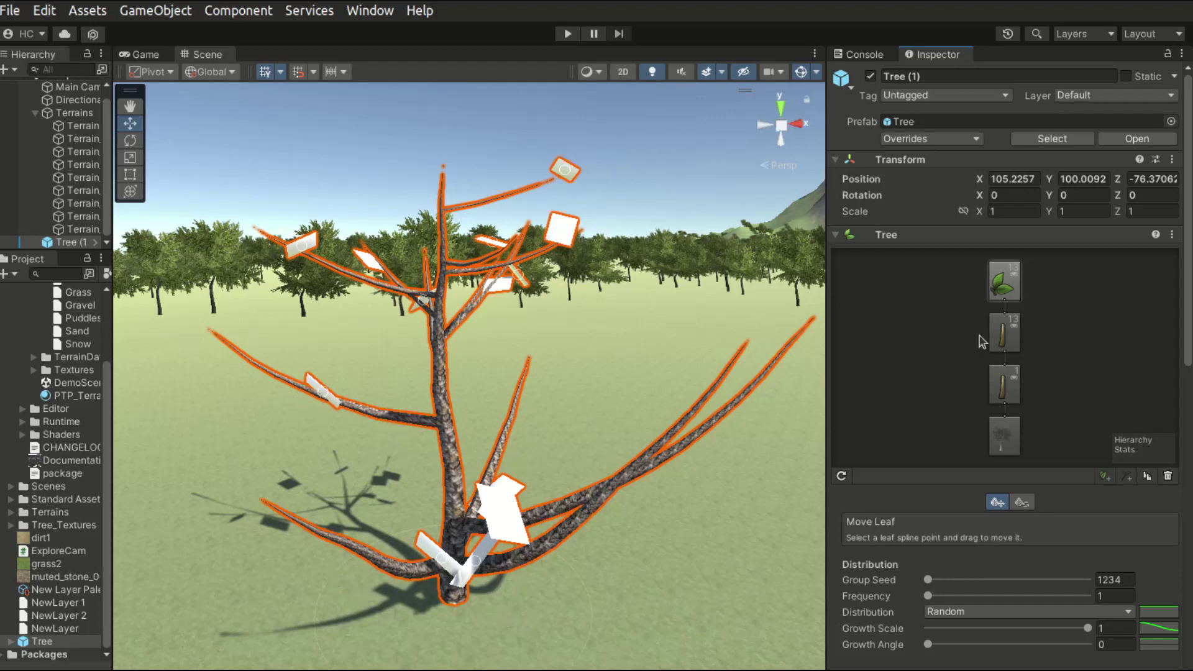
scroll(975, 415, "down", 2)
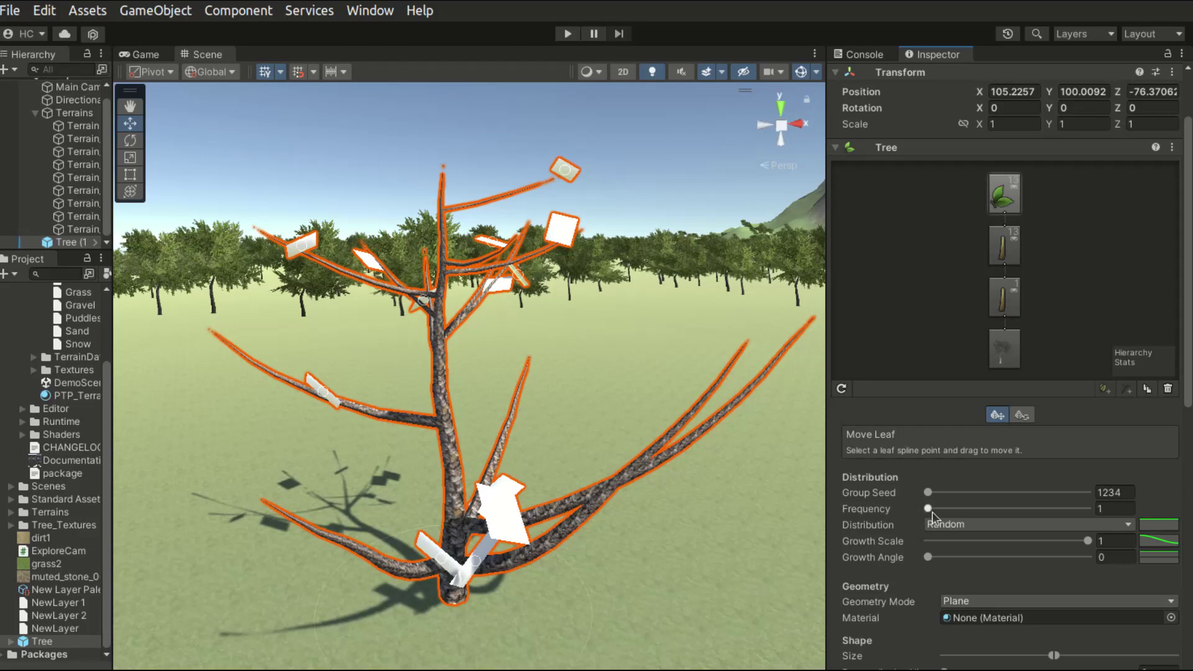
left_click_drag(932, 513, 955, 493)
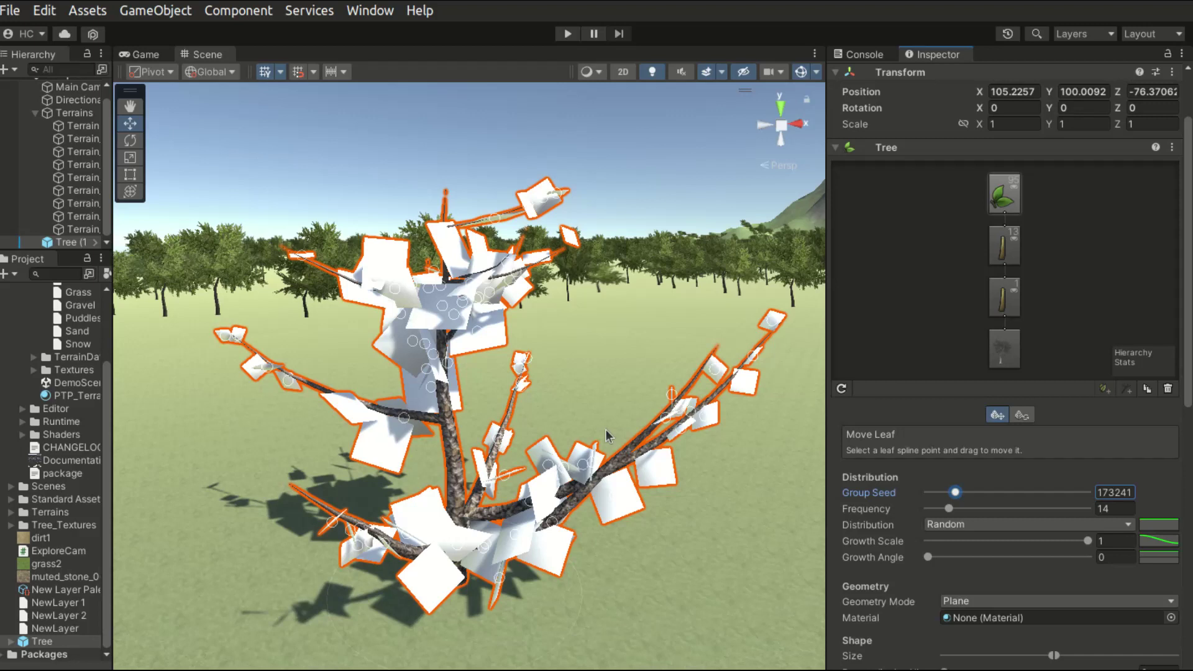
- Give the leaves the ast3 lw material on Tree Creator Leaves Fast, Perpendicular Align 0.874
scroll(857, 530, "down", 3)
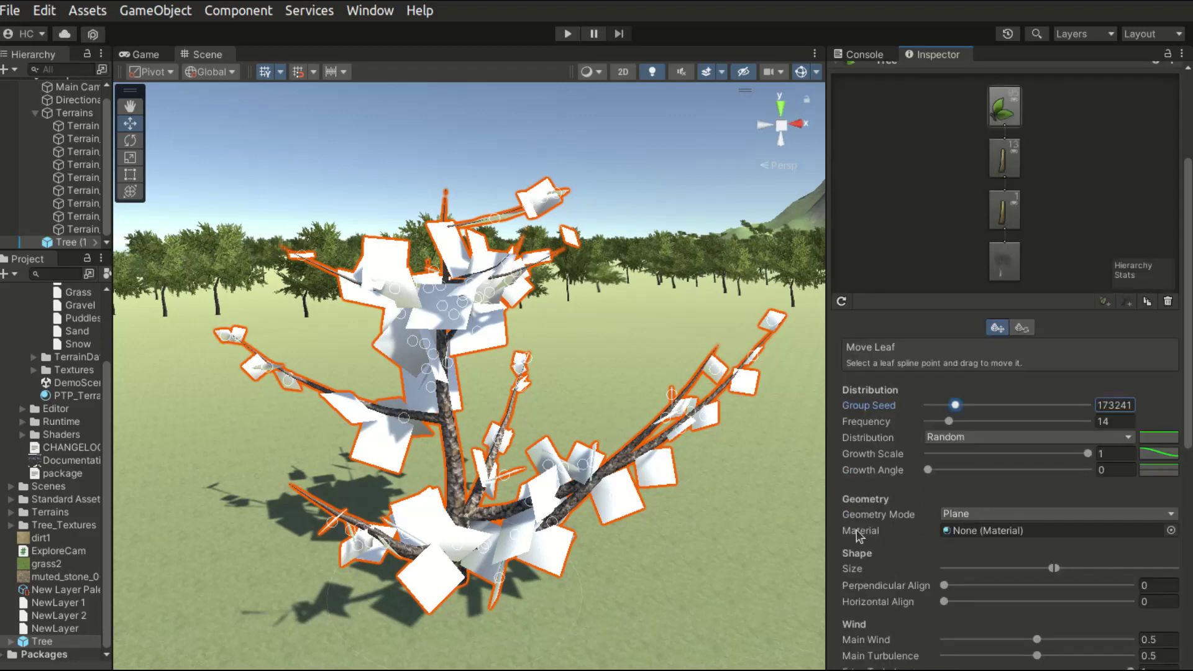
left_click(1170, 531)
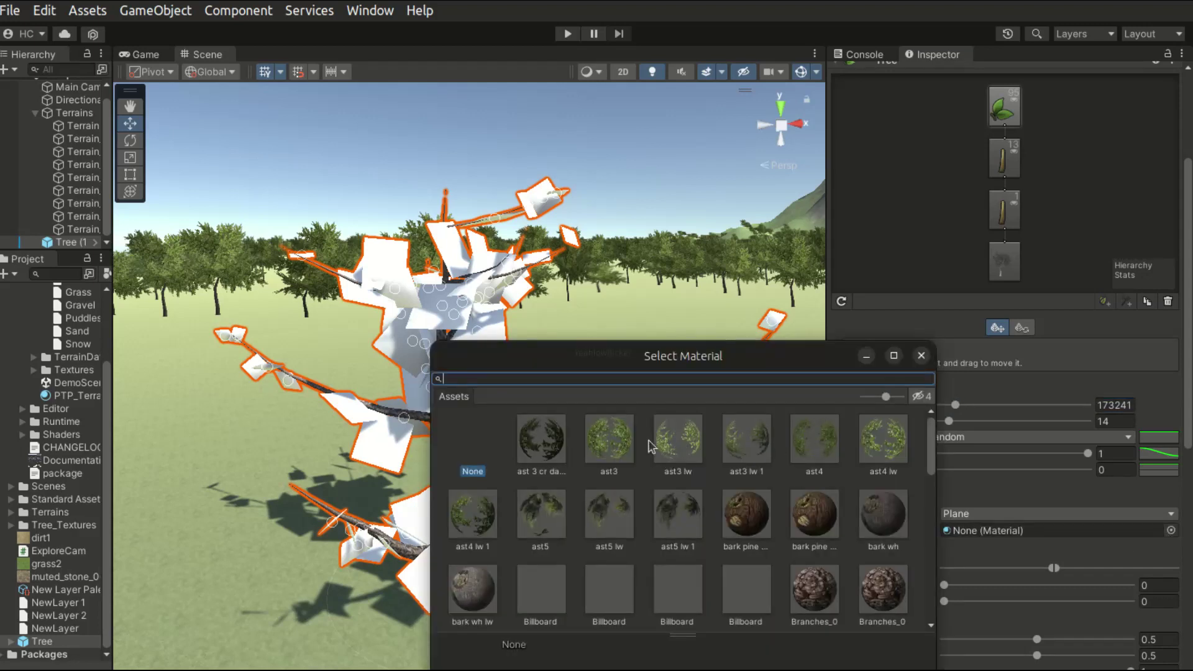
double_click(688, 448)
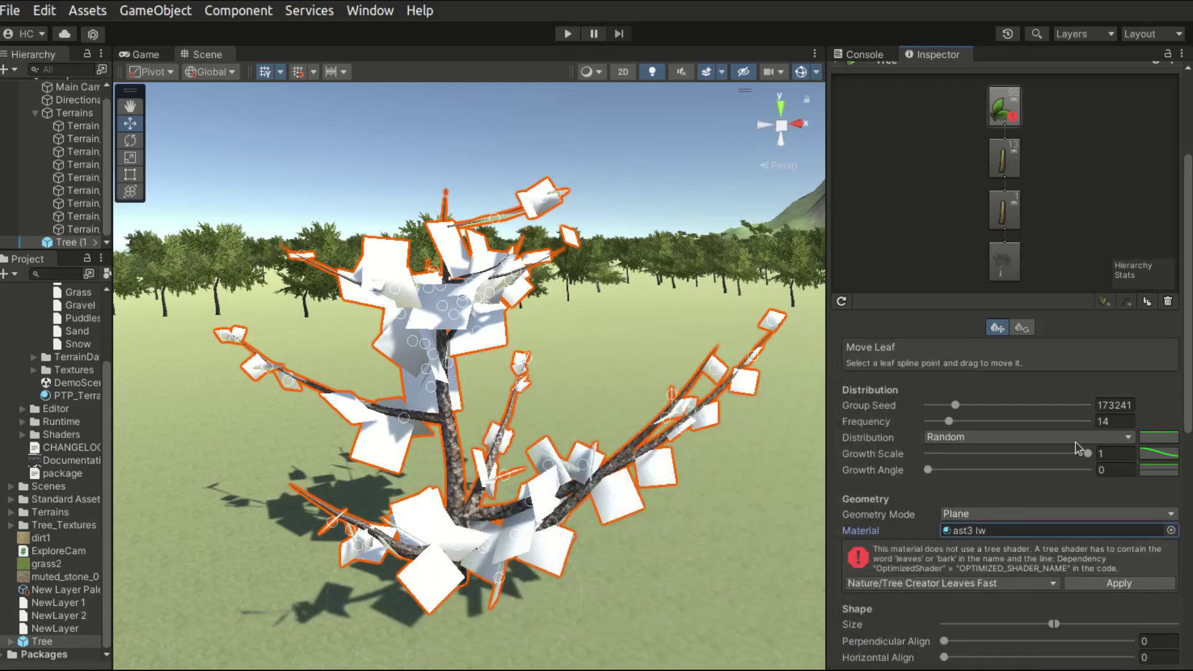
left_click(1105, 590)
left_click_drag(1106, 586, 1107, 588)
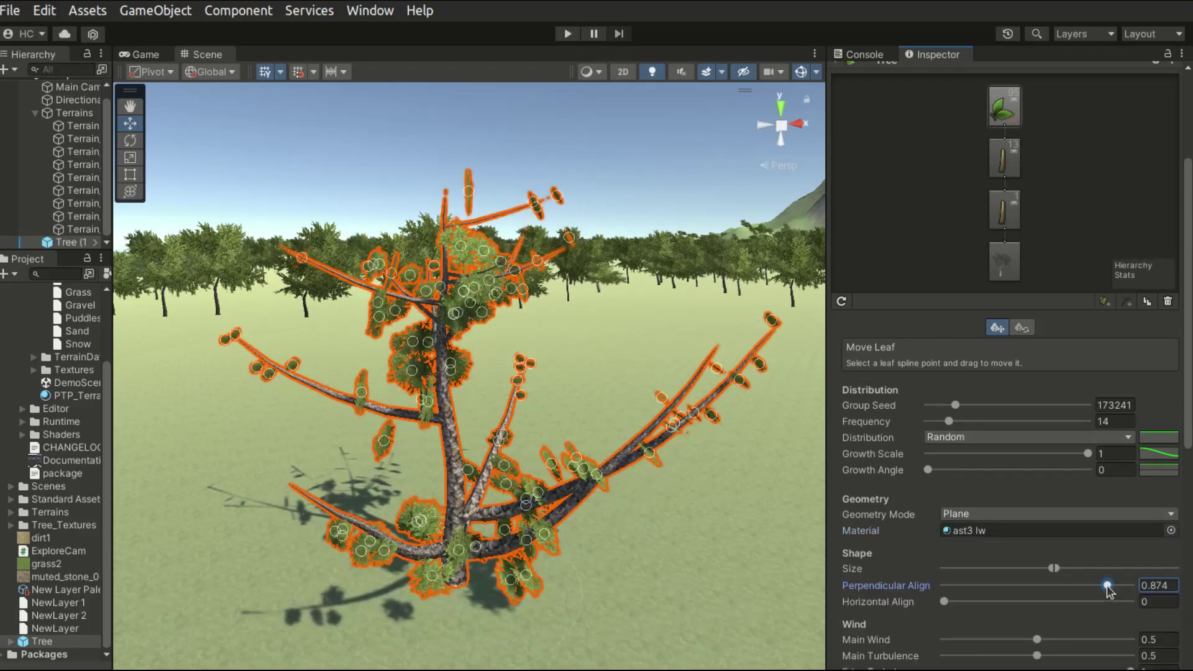
left_click(546, 172)
- Switch the leaf Geometry Mode through Cross, TriCross and Billboard
scroll(691, 475, "up", 3)
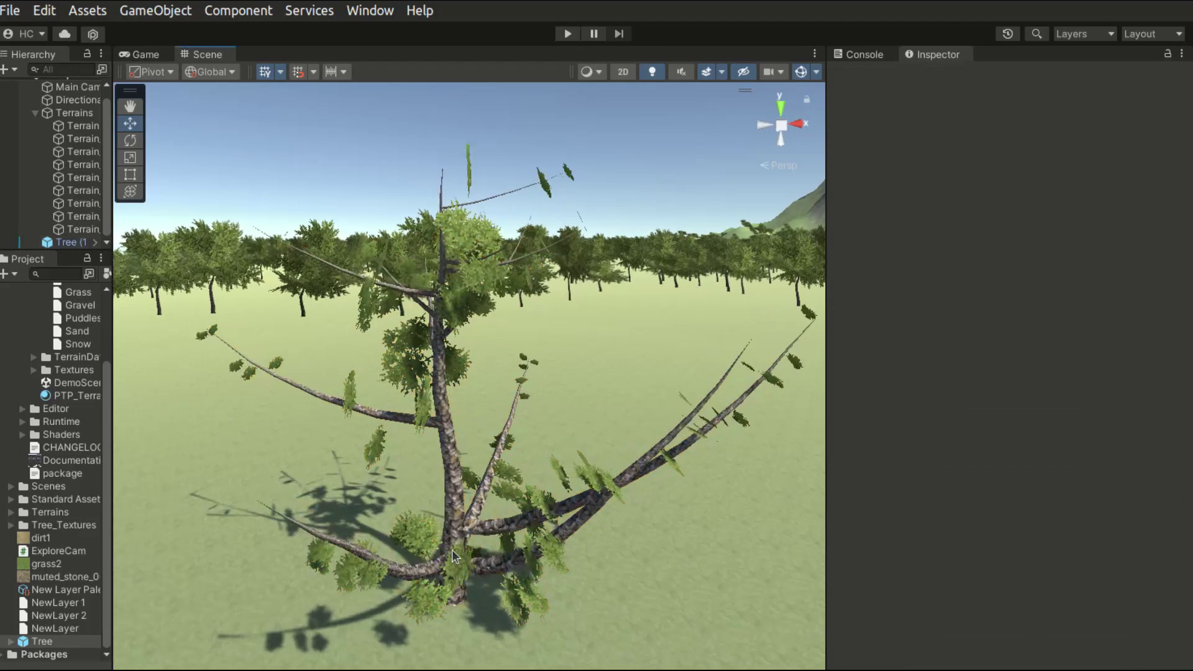
left_click(614, 506)
scroll(636, 549, "down", 1)
scroll(840, 527, "down", 3)
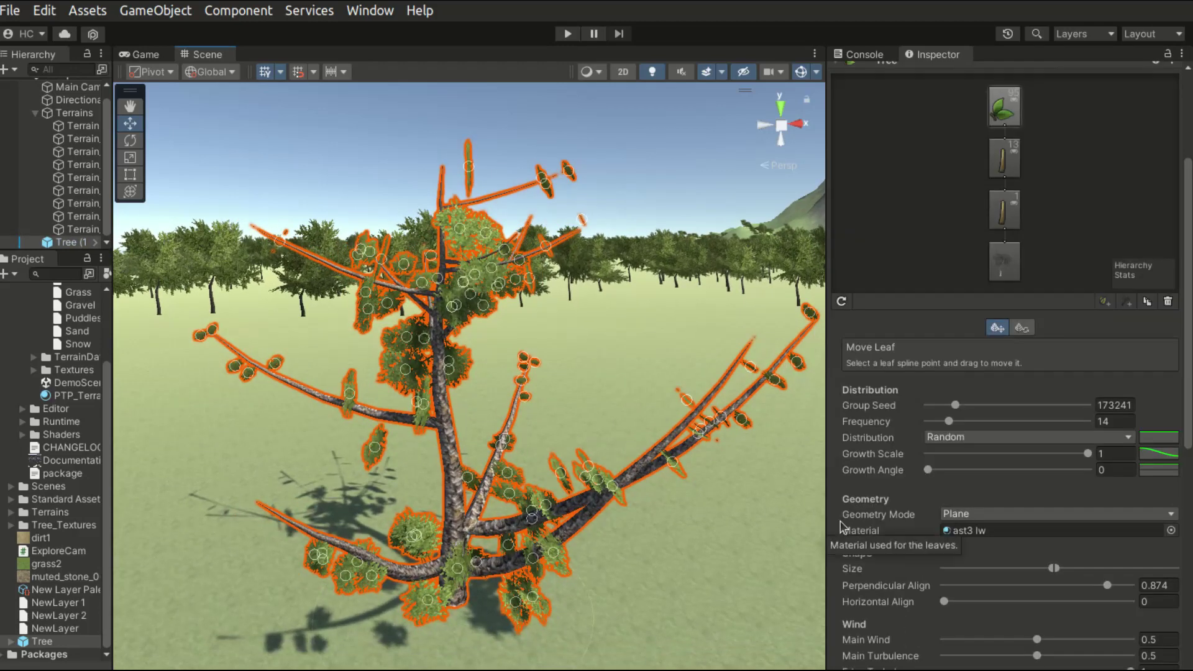
left_click(992, 514)
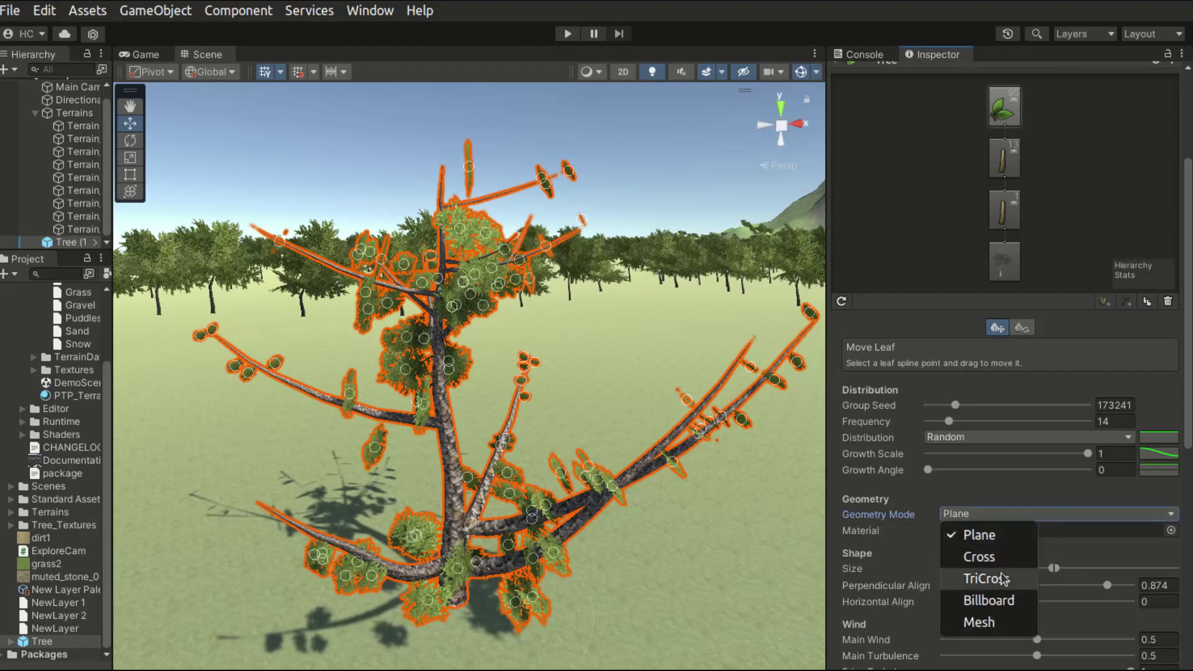
left_click(988, 557)
left_click(973, 511)
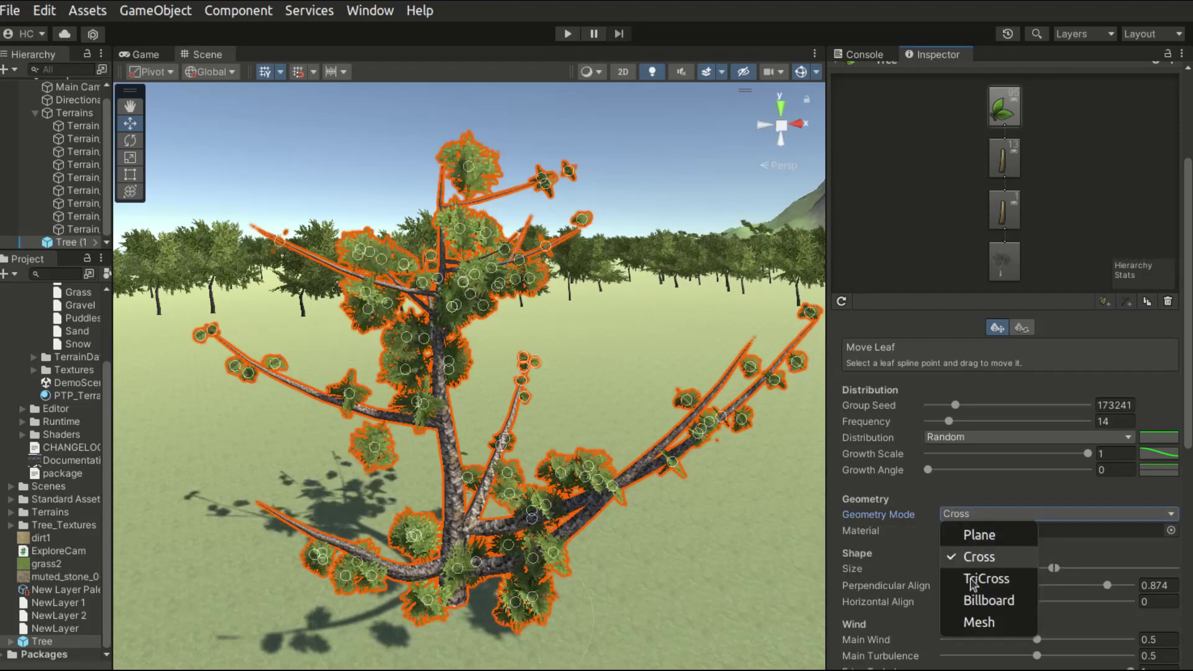
left_click(974, 575)
left_click(997, 517)
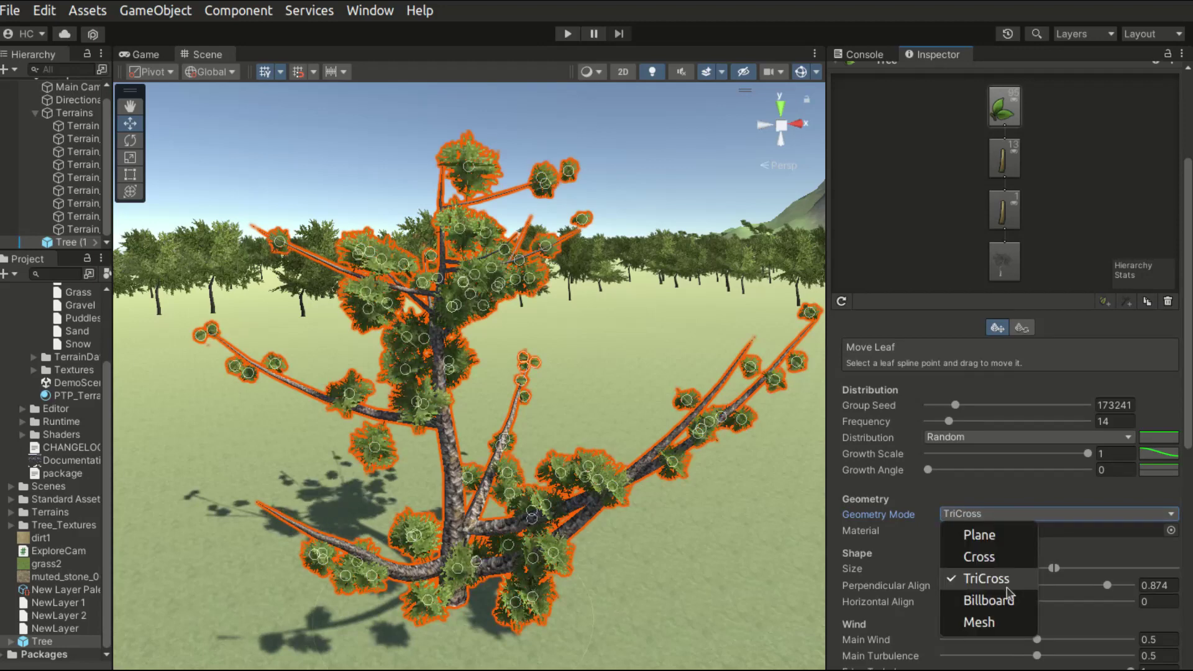
left_click(1007, 595)
- Try Mesh leaf geometry, then set the leaves back to Plane
left_click(1025, 517)
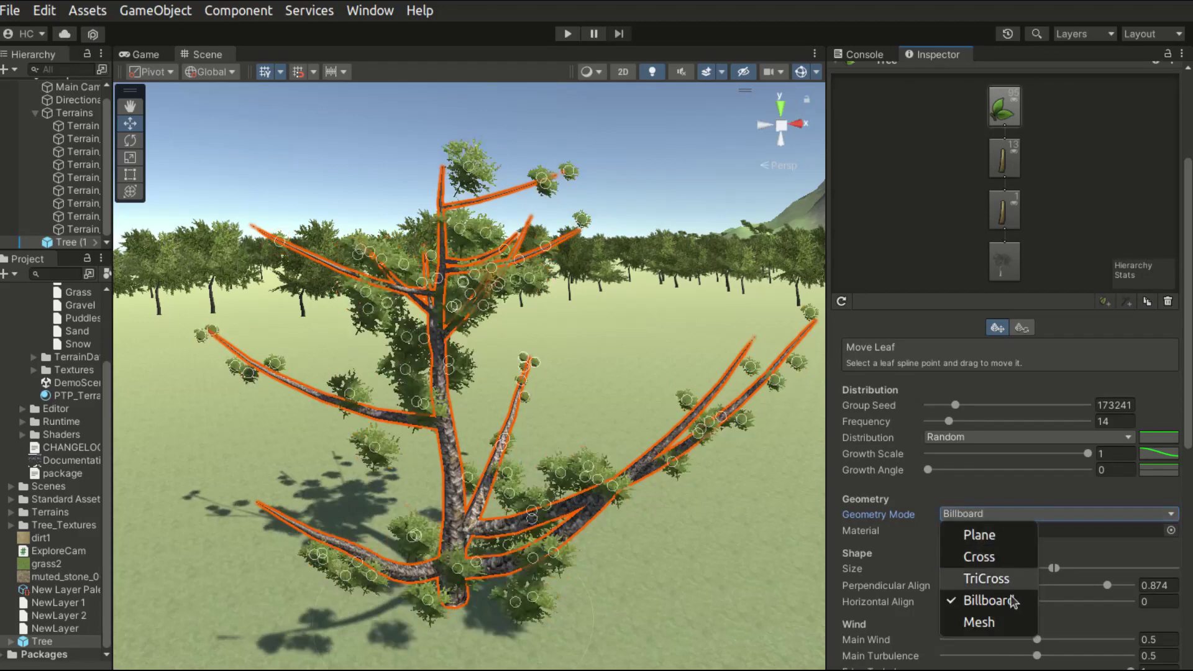
left_click(1013, 600)
left_click(997, 518)
left_click(1008, 634)
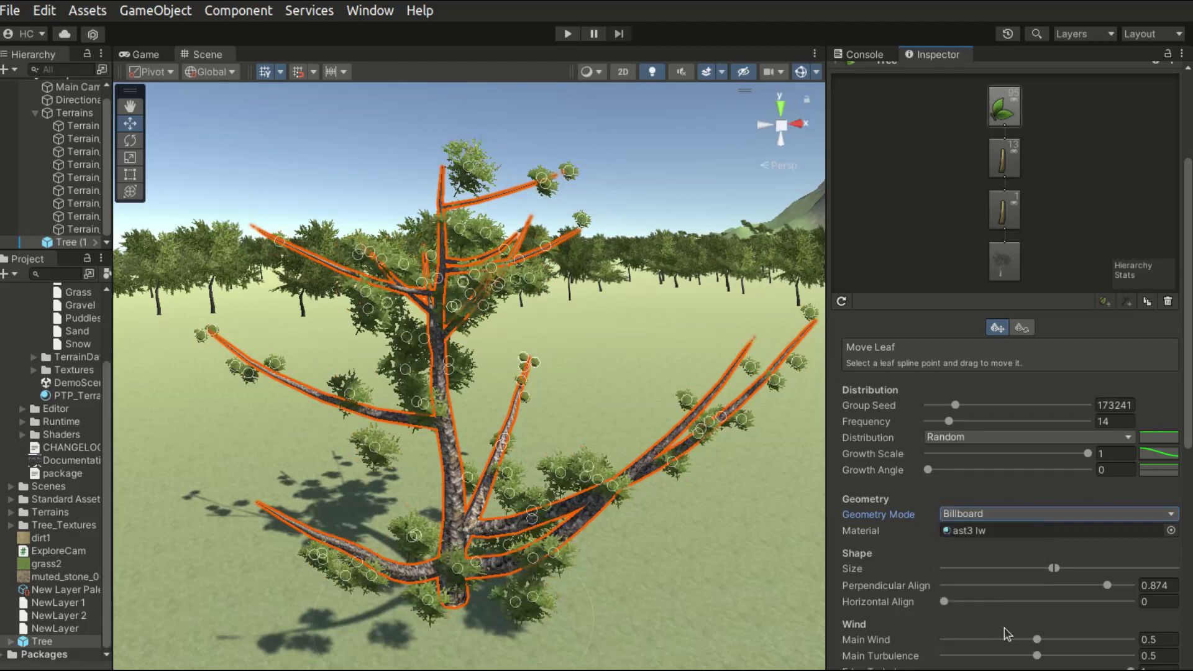
left_click(986, 514)
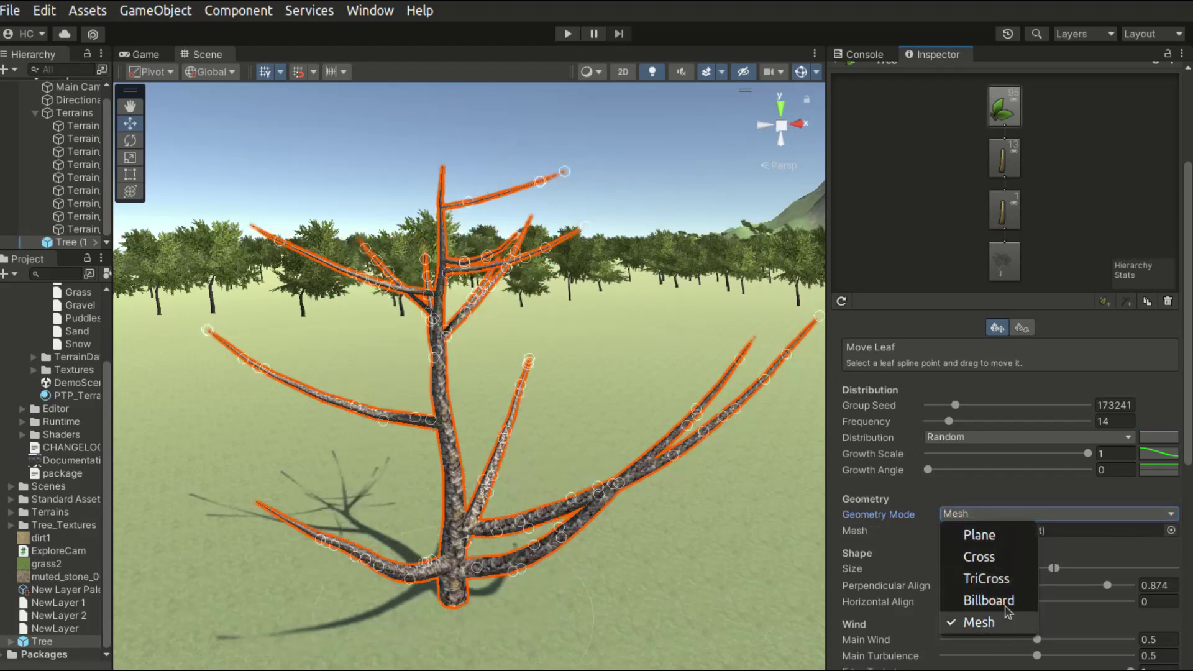
left_click(1007, 543)
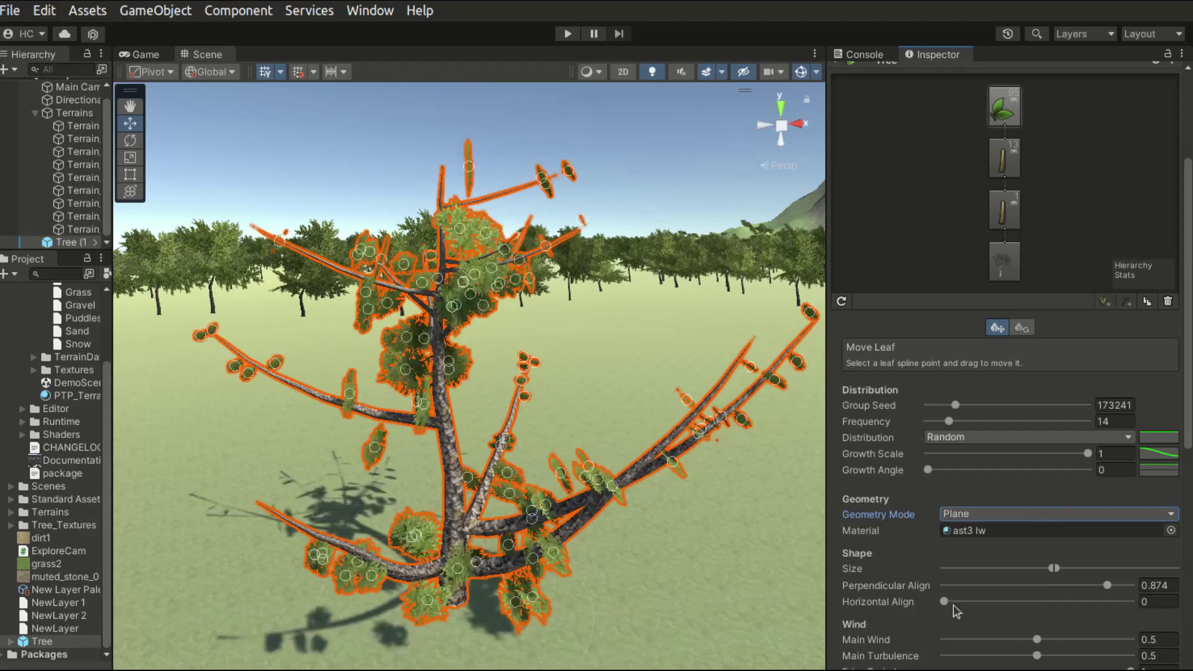
- Narrow the leaf Shape Size range and set Perpendicular and Horizontal Align to 0
scroll(925, 566, "down", 2)
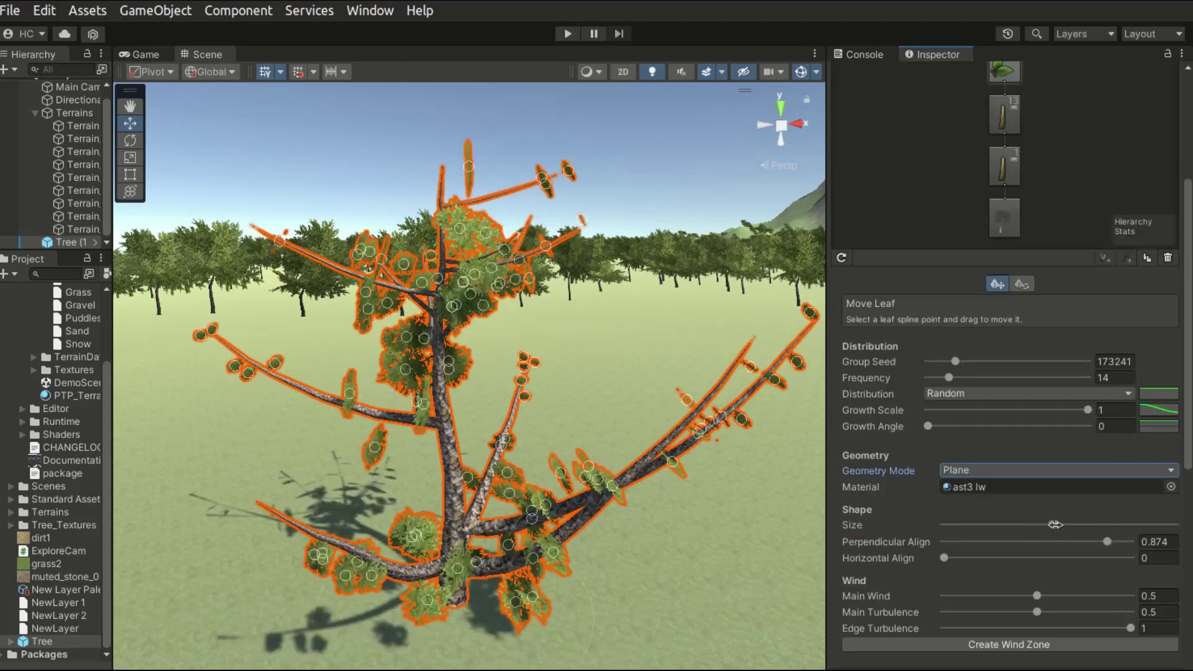
left_click_drag(1040, 525, 1089, 524)
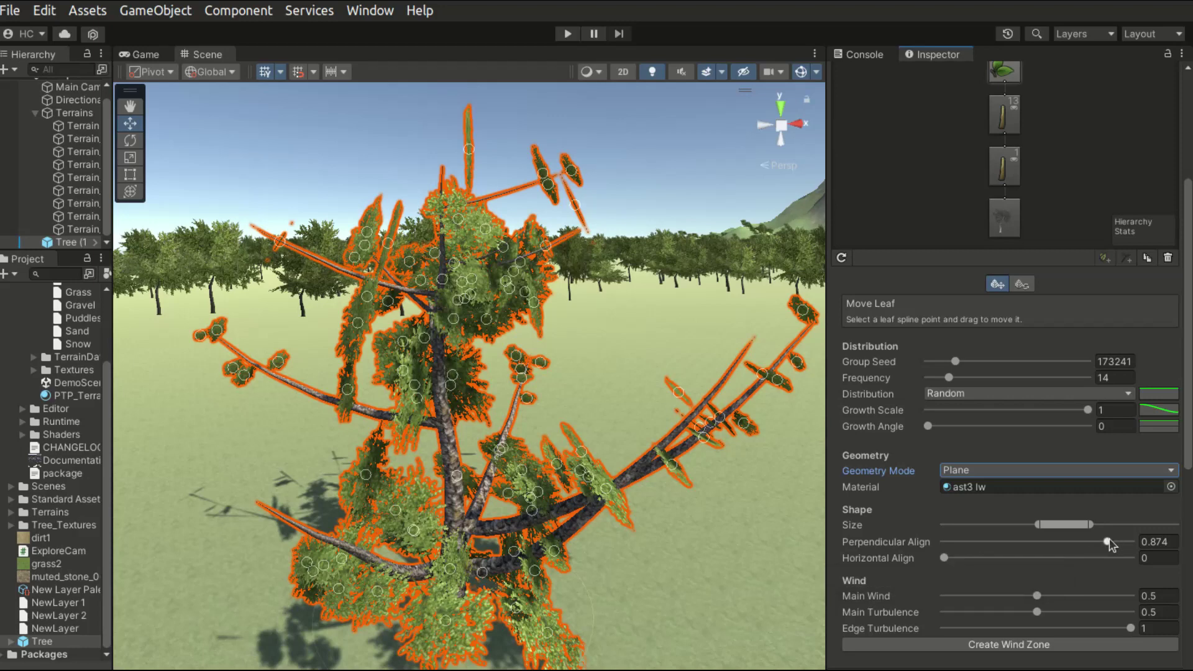
left_click_drag(1108, 541, 1137, 542)
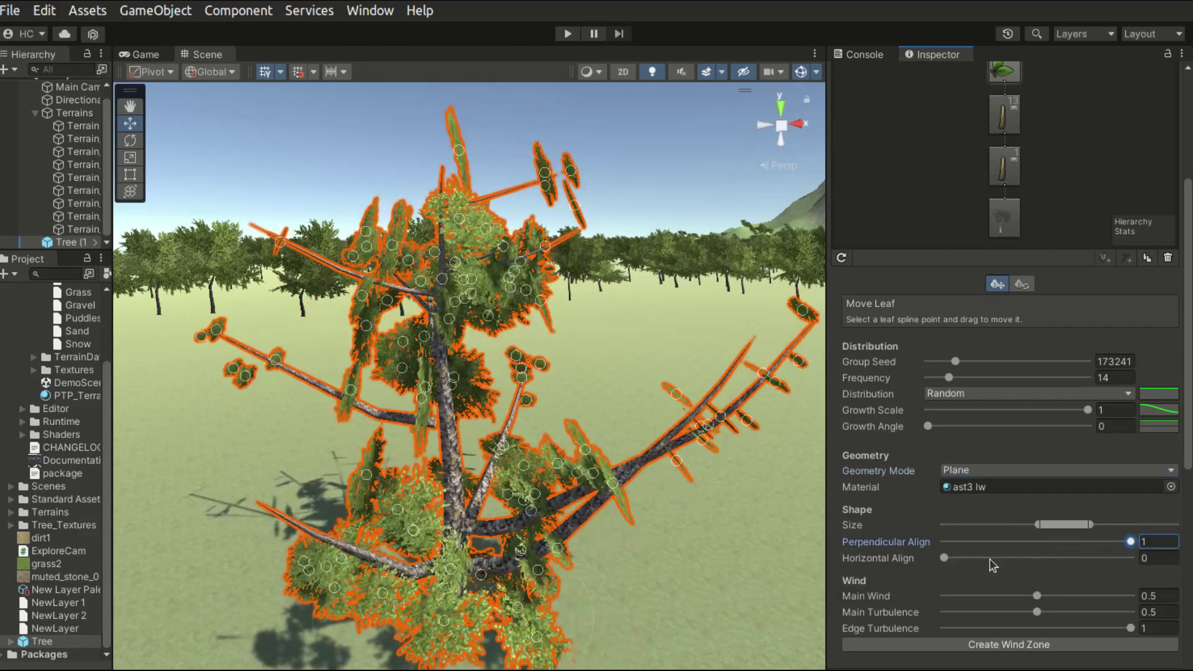
left_click_drag(962, 561, 921, 545)
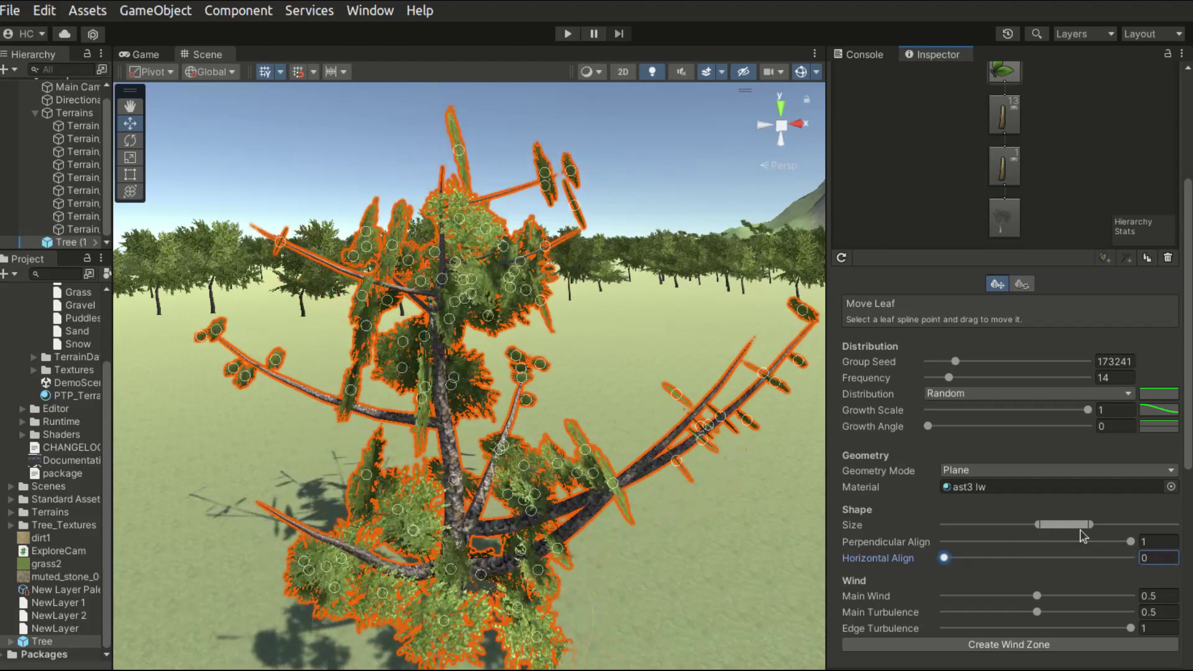
left_click_drag(1131, 543, 878, 542)
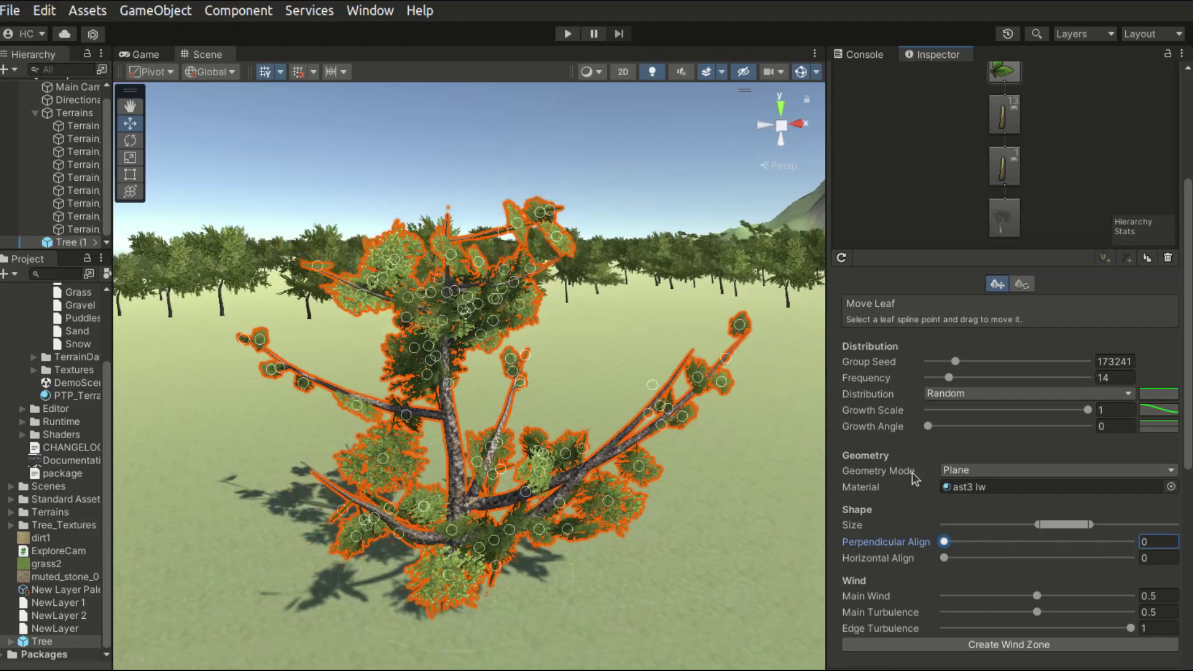
scroll(899, 399, "down", 3)
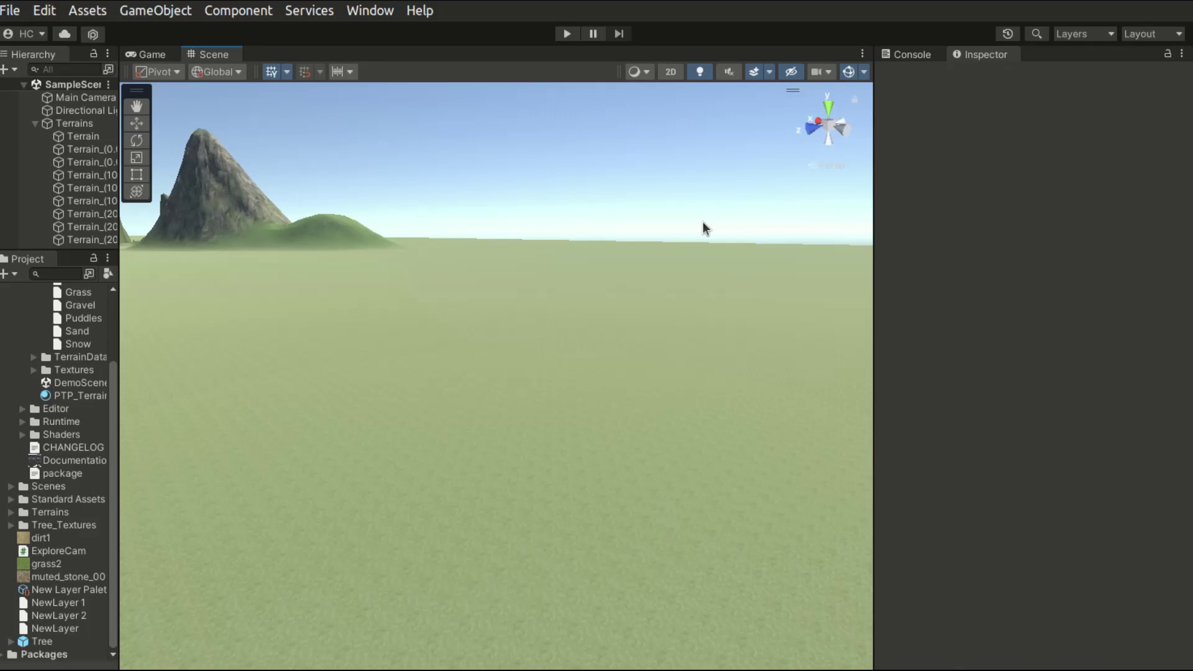
- Add the Tree prefab as a new tree type on the terrain via Edit Trees
left_click(683, 478)
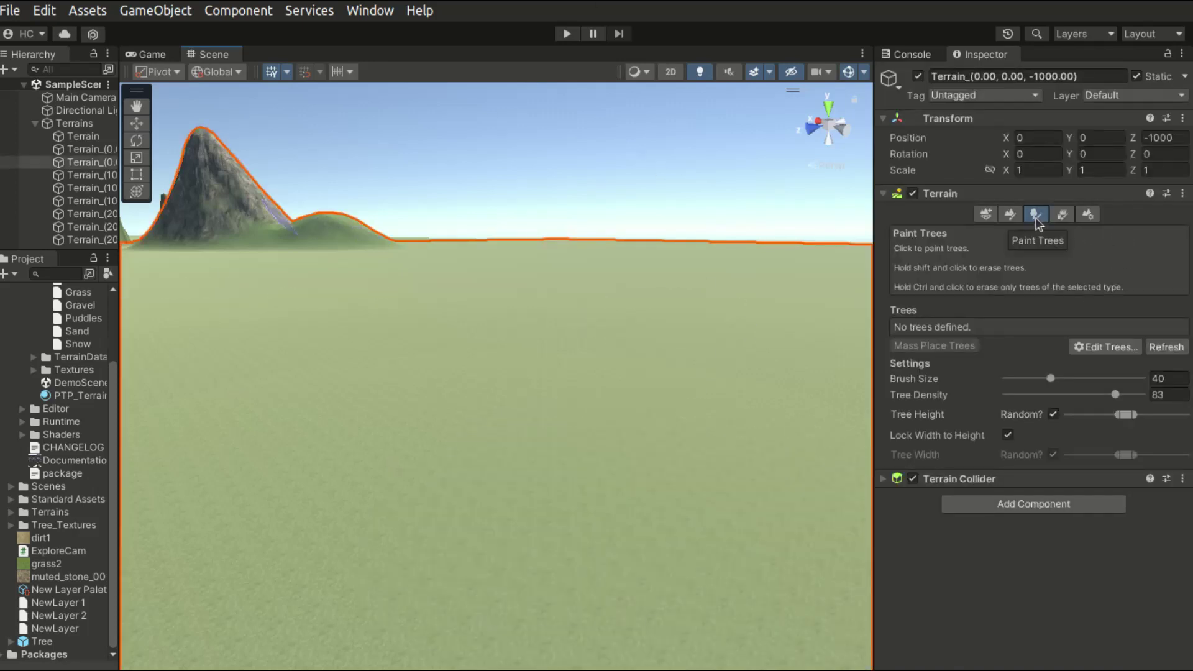
left_click(1108, 349)
left_click(1126, 368)
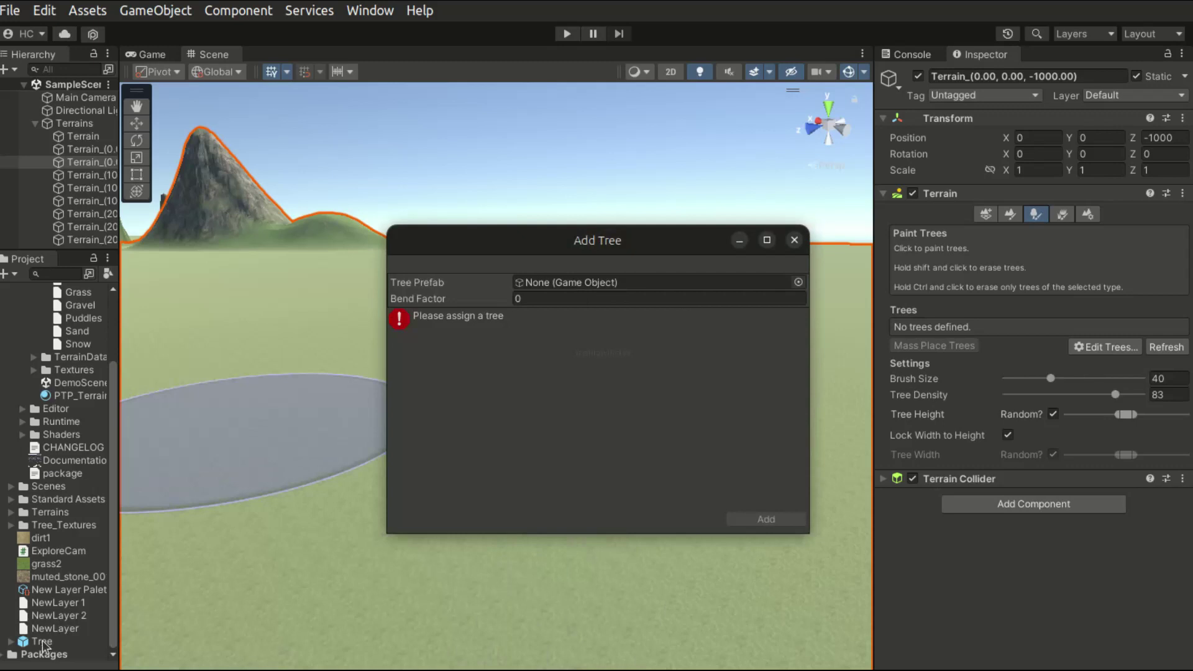
left_click_drag(46, 642, 617, 277)
left_click(774, 519)
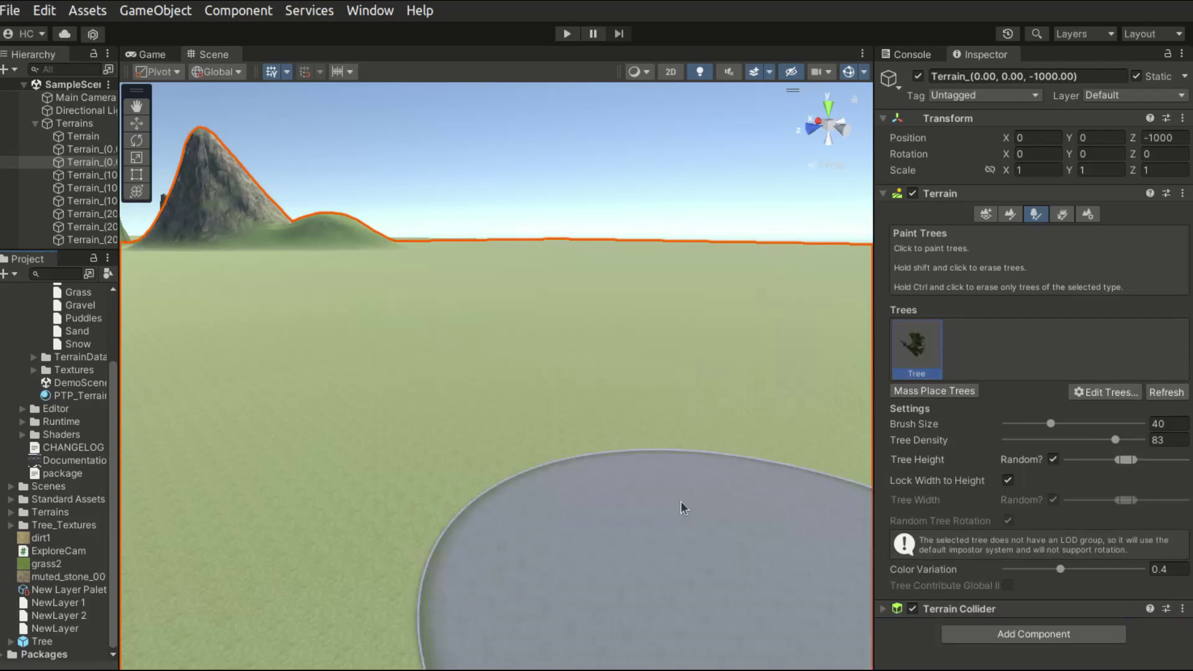
- Paint a dense band of trees with brush size 40 and density 83, then inspect the grove
mouse_move(361, 499)
left_mouse_down()
mouse_move(261, 472)
mouse_move(634, 354)
mouse_move(510, 497)
mouse_move(266, 466)
left_mouse_up()
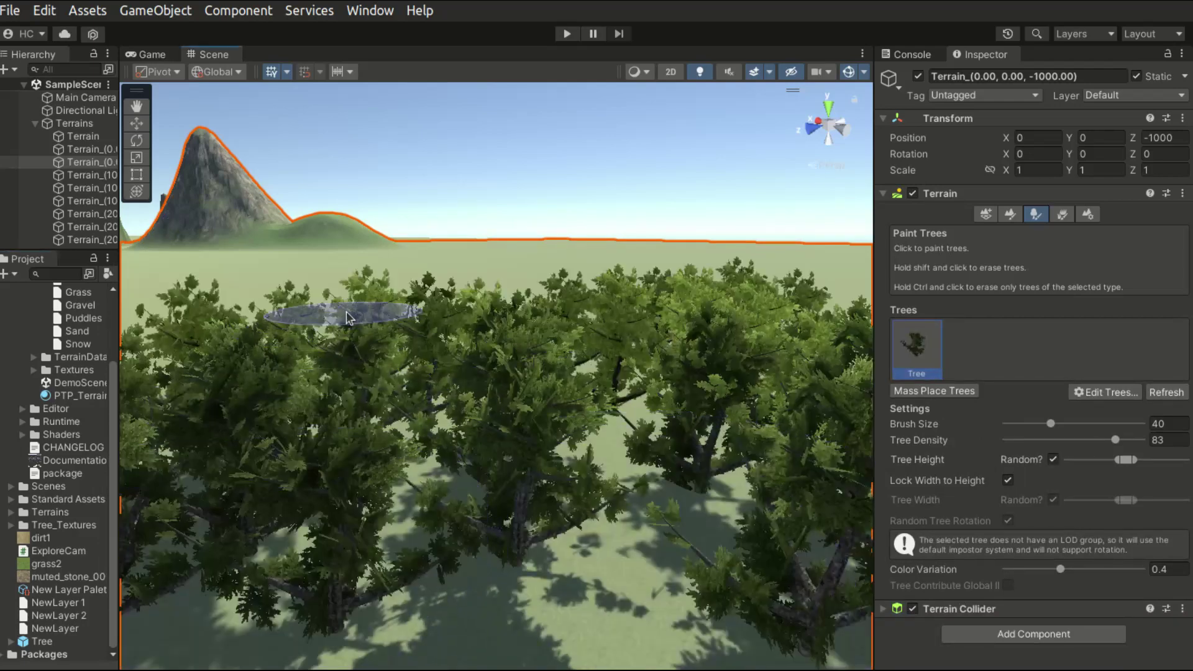
scroll(323, 372, "down", 3)
scroll(433, 479, "up", 5)
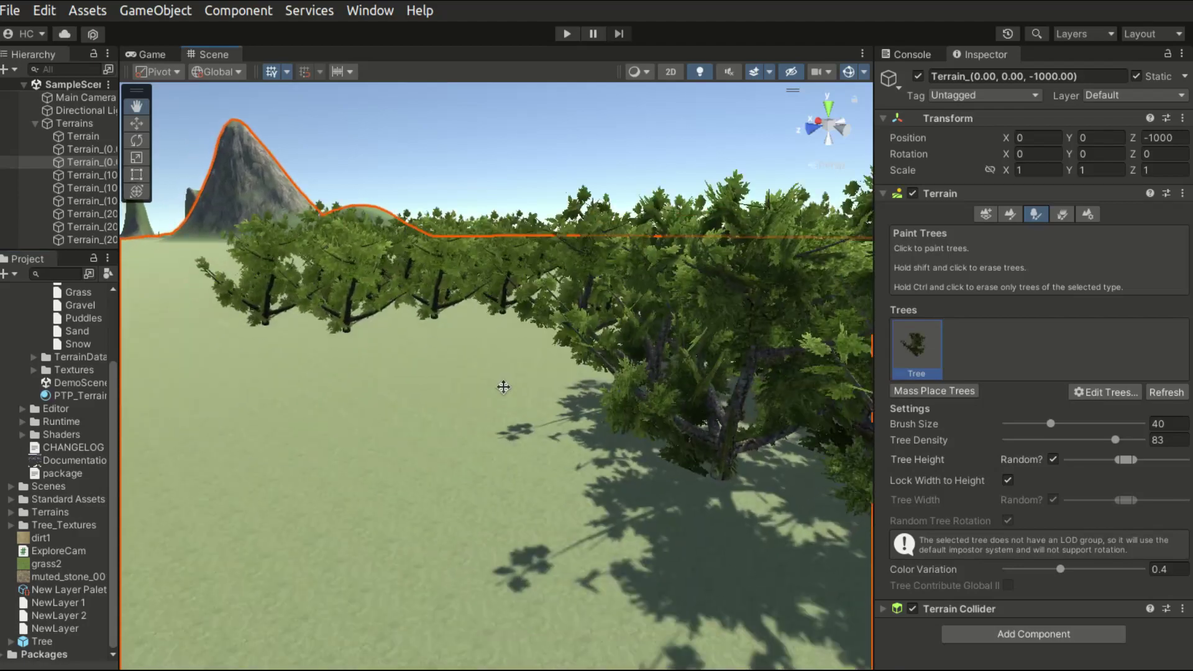
left_click(448, 131)
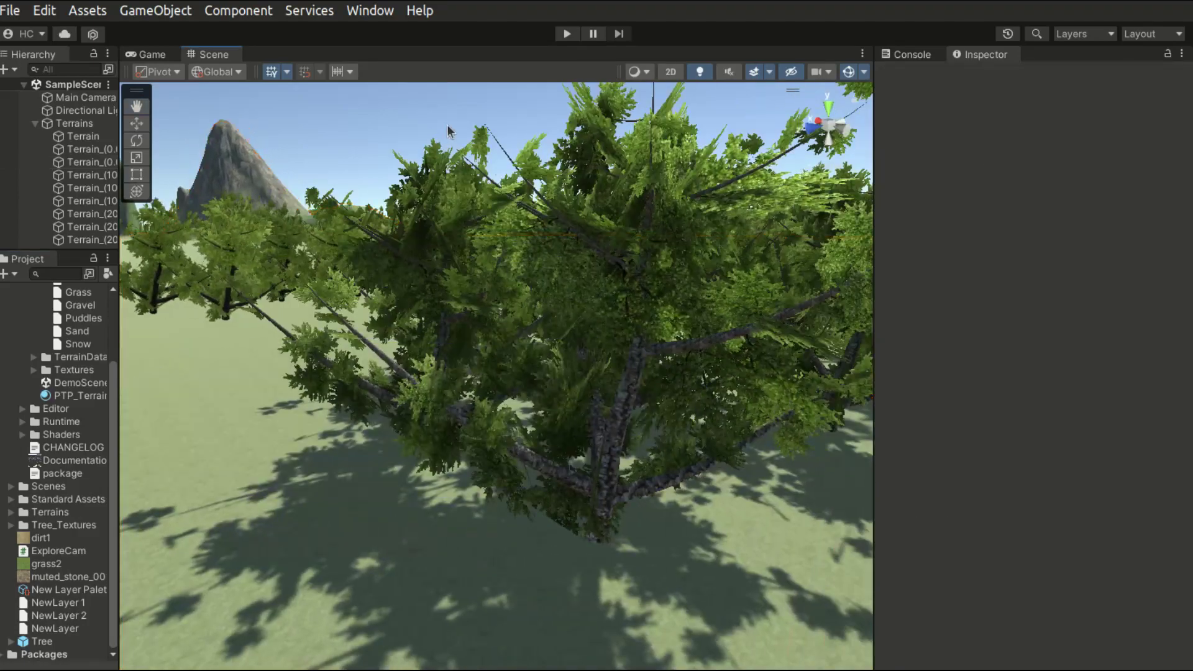
mouse_move(654, 388)
middle_mouse_down()
mouse_move(535, 338)
mouse_move(612, 355)
mouse_move(640, 382)
middle_mouse_up()
scroll(595, 400, "down", 6)
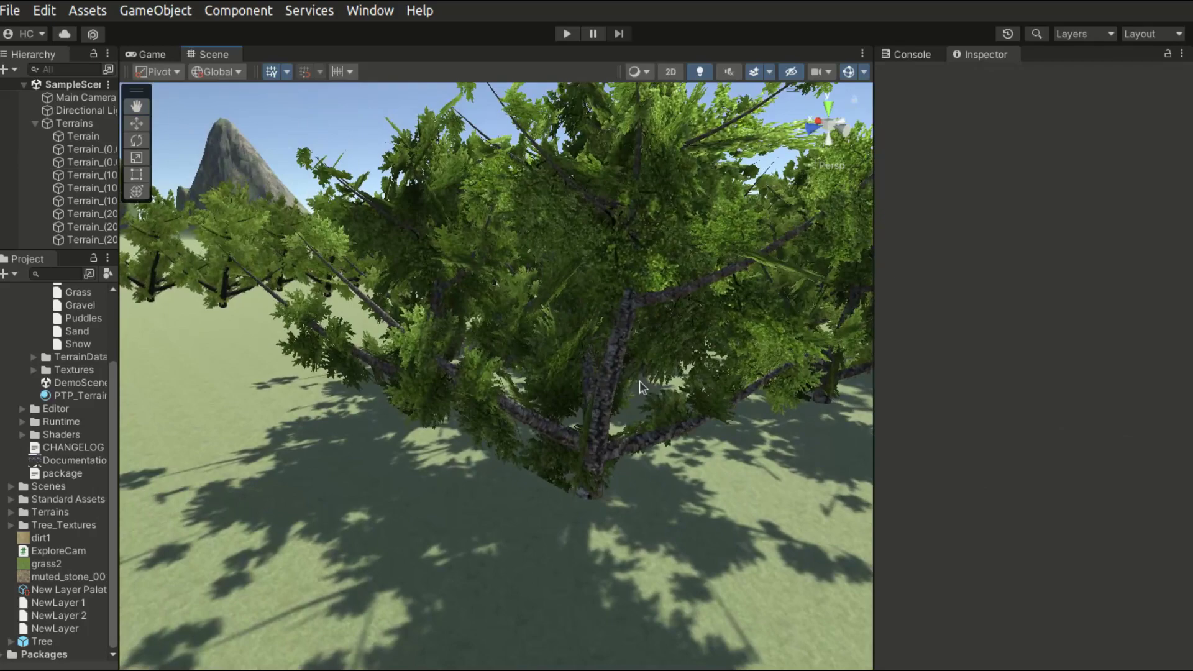
scroll(587, 411, "up", 5)
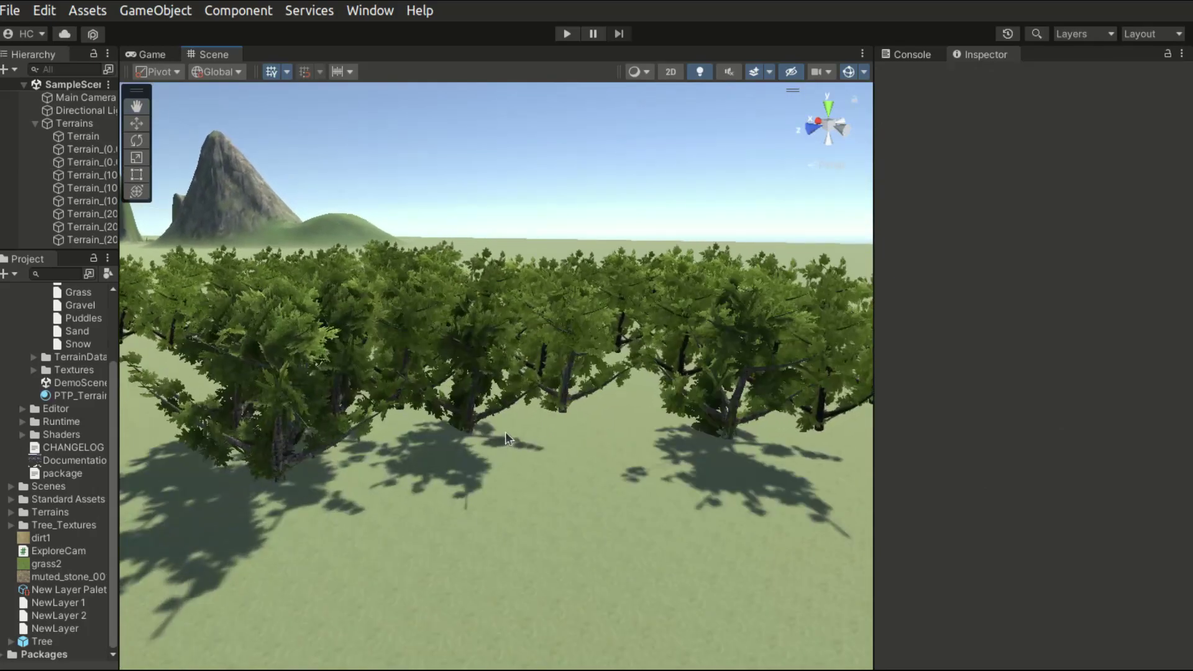
scroll(398, 484, "up", 6)
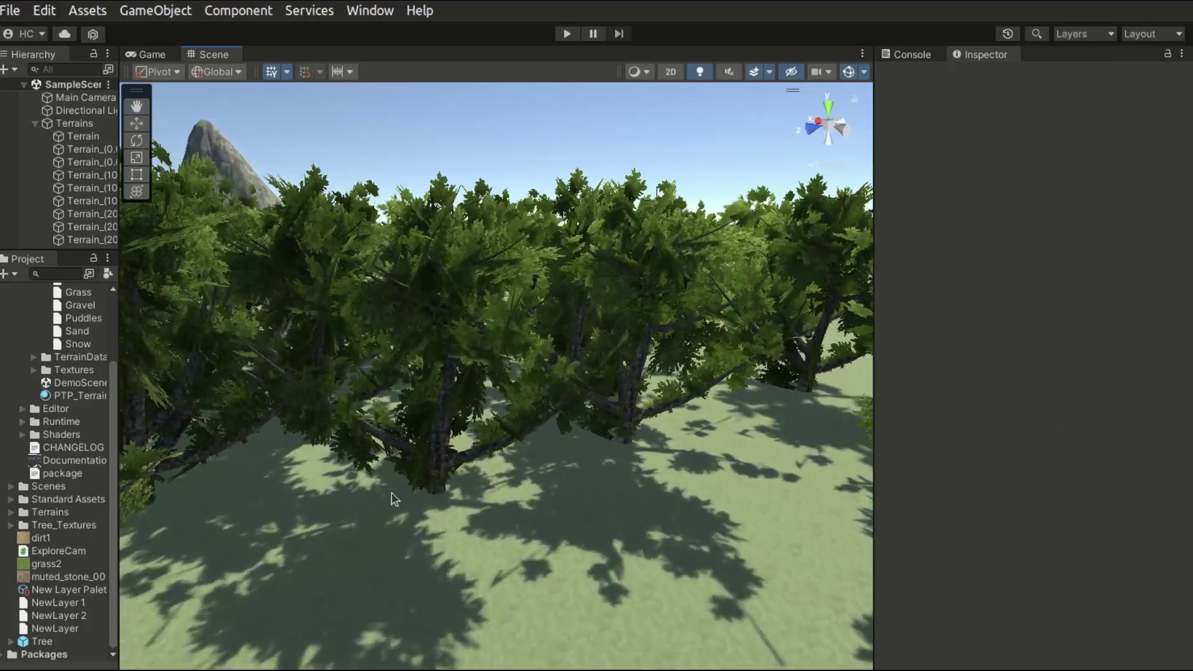
scroll(664, 456, "down", 6)
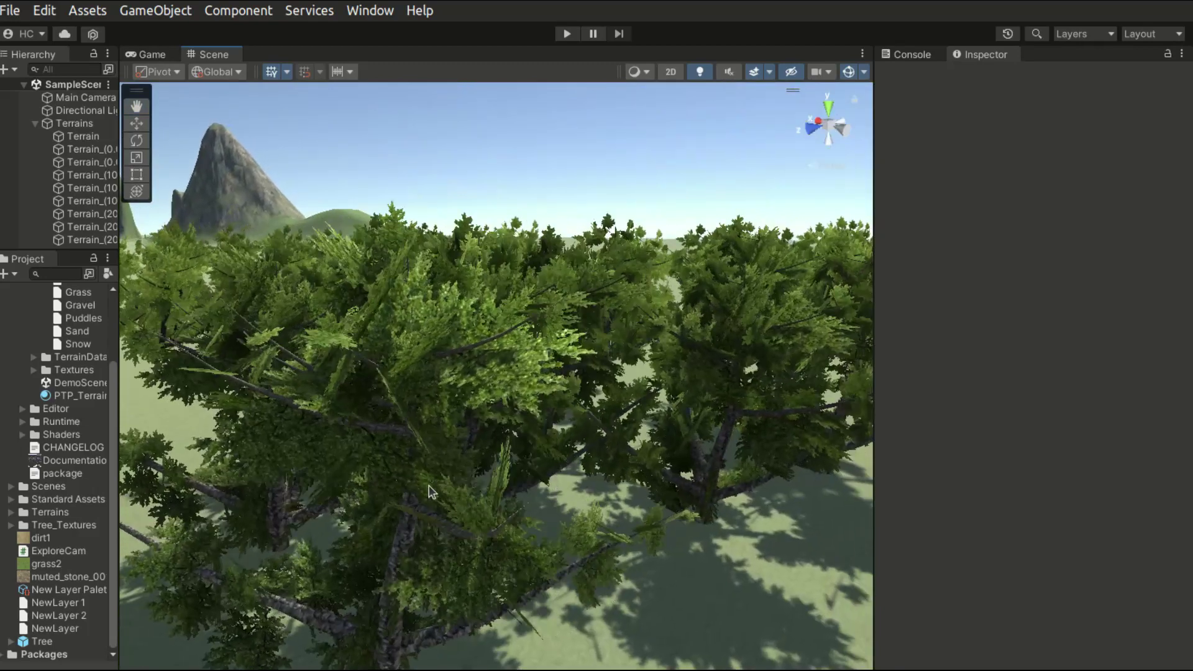
- Open the Tree prefab, inspect its groups, and hide the leaf group to view bare trees
double_click(56, 646)
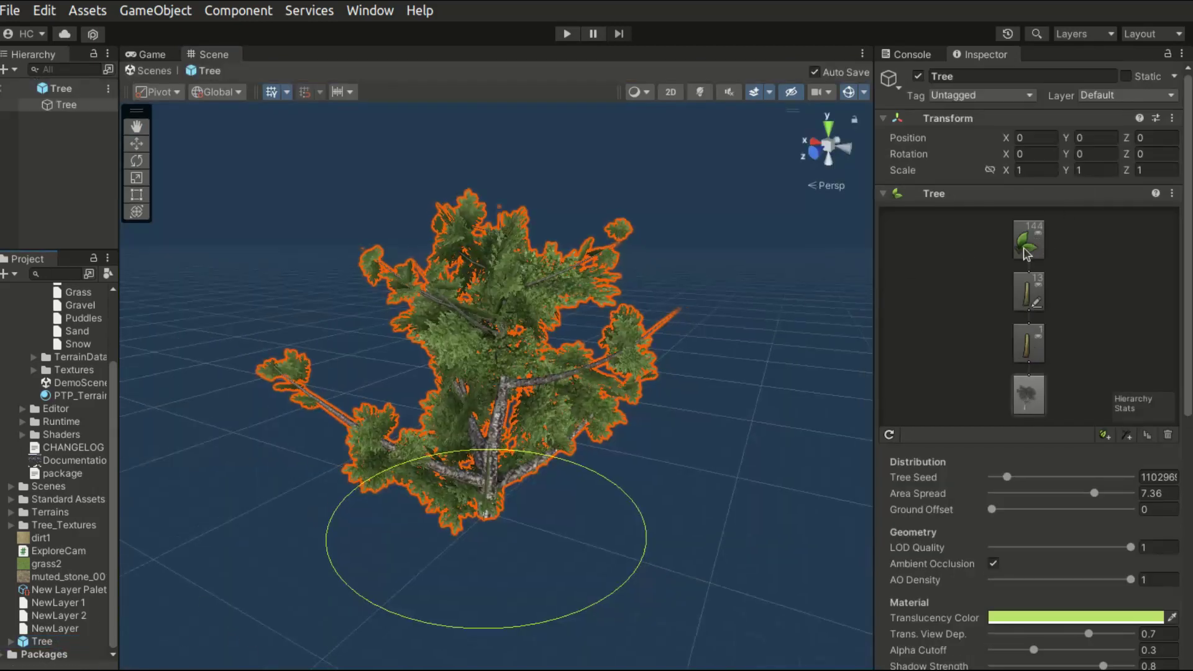
left_click(1029, 252)
left_click(1026, 309)
left_click(1026, 345)
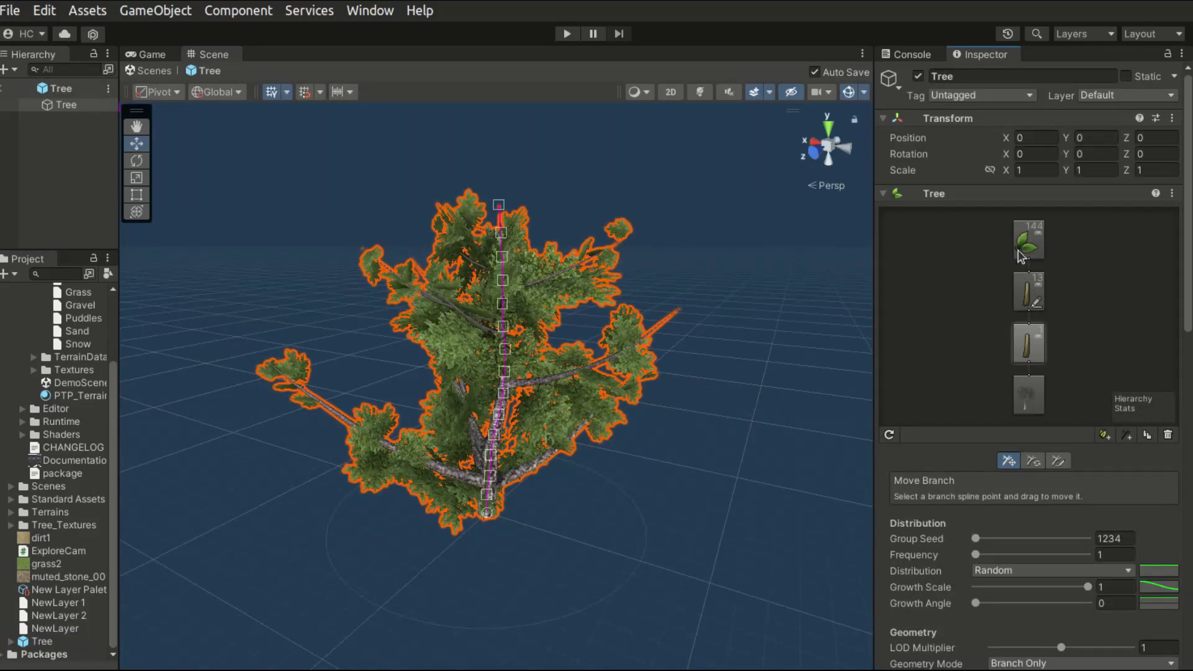
left_click(1024, 247)
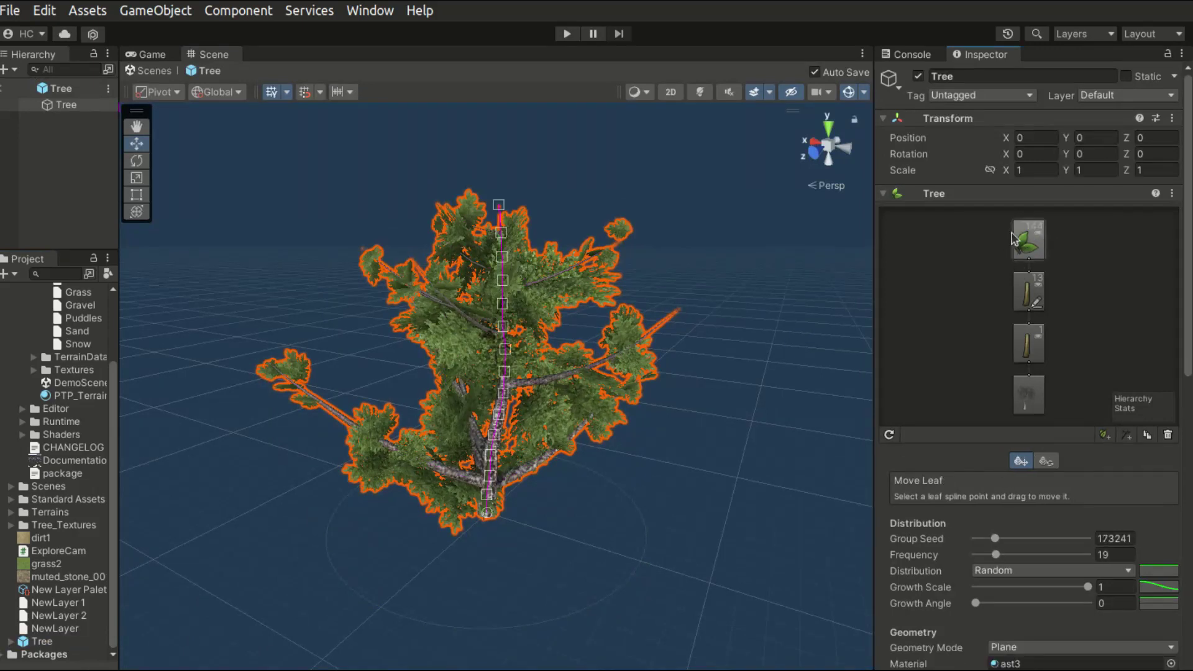
left_click(1036, 238)
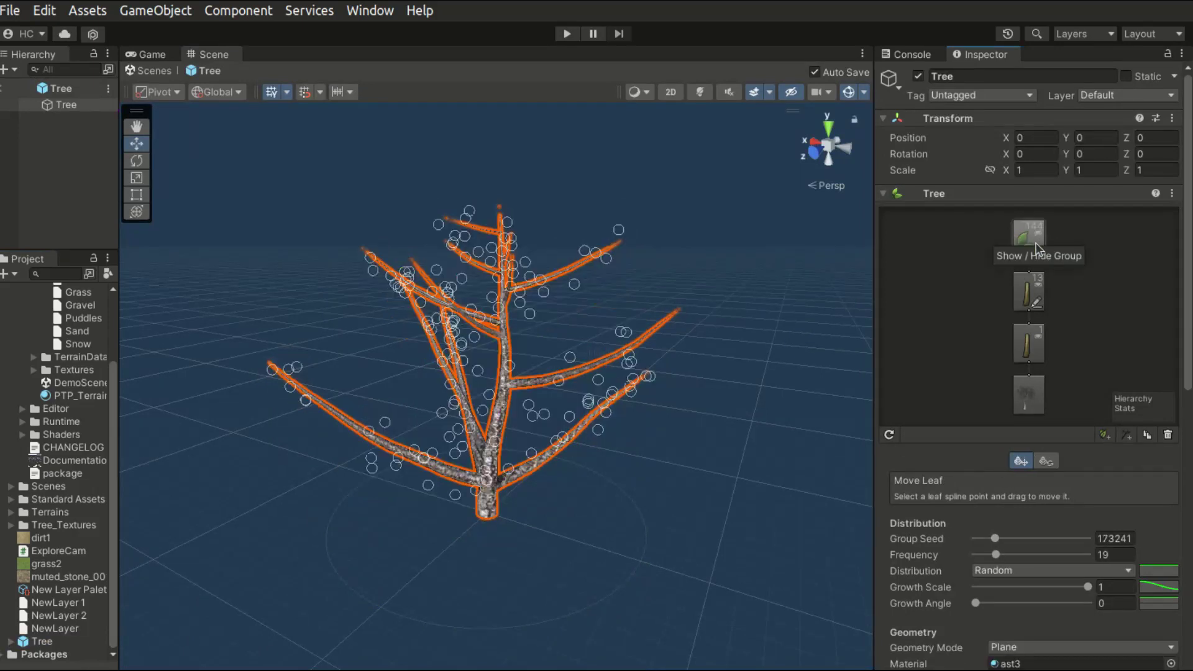
left_click(2, 89)
scroll(571, 414, "up", 3)
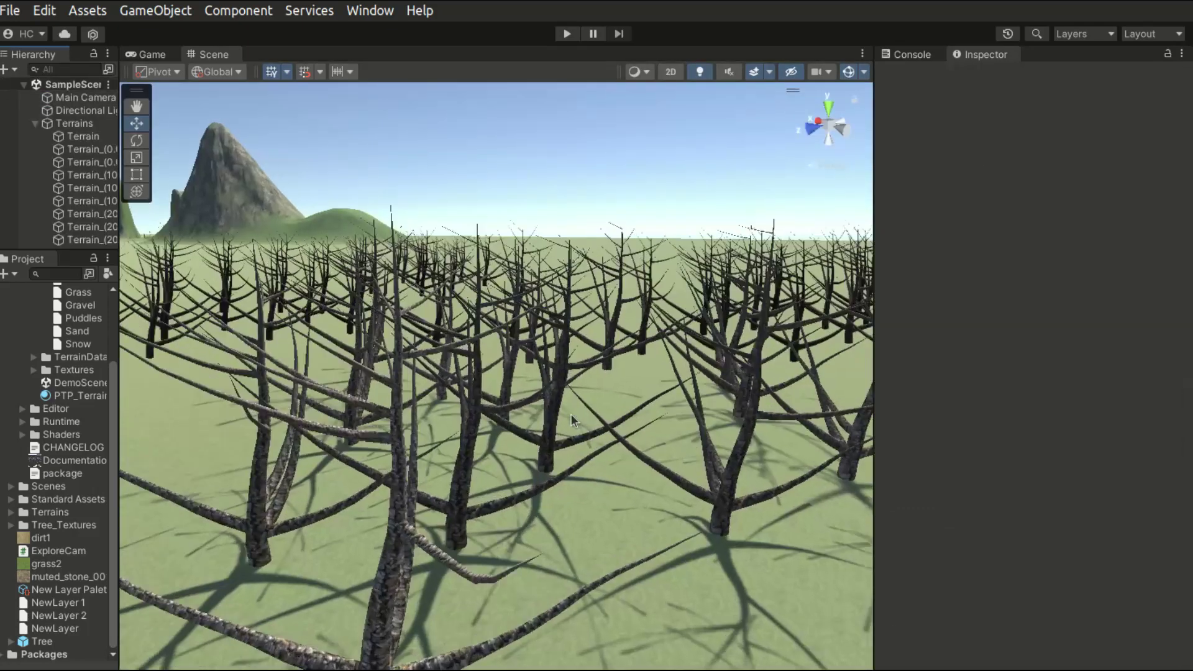
middle_click_drag(570, 413, 602, 345)
scroll(602, 345, "down", 8)
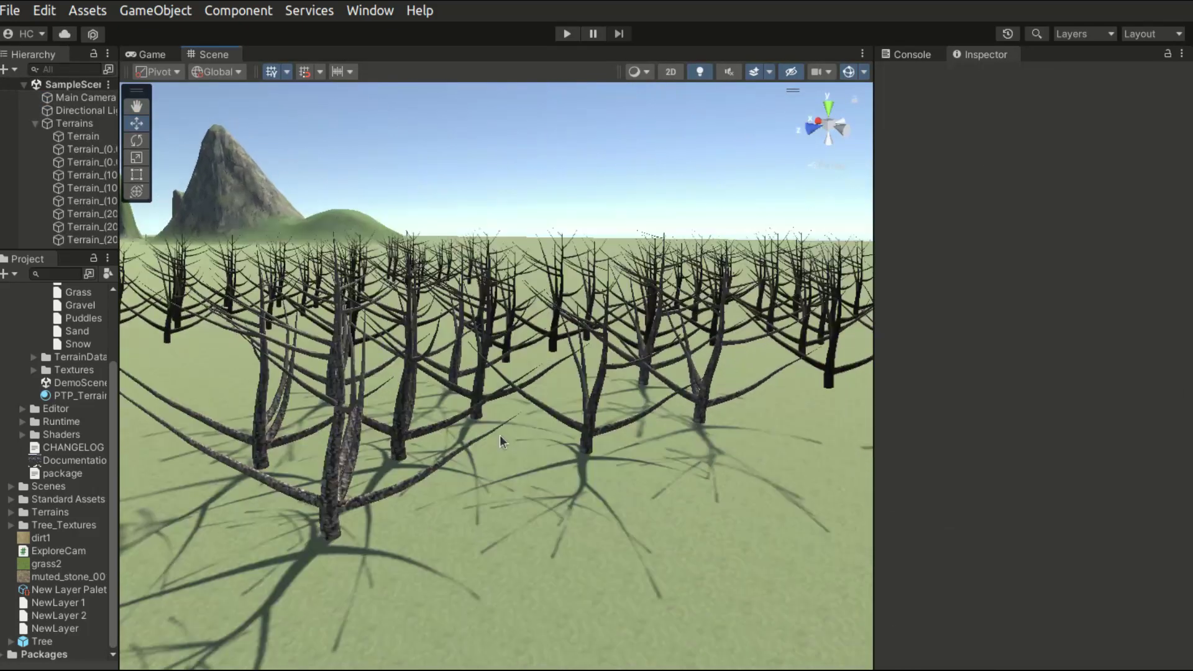
- Reopen the Tree prefab, make its leaf group visible, and return to SampleScene
double_click(60, 643)
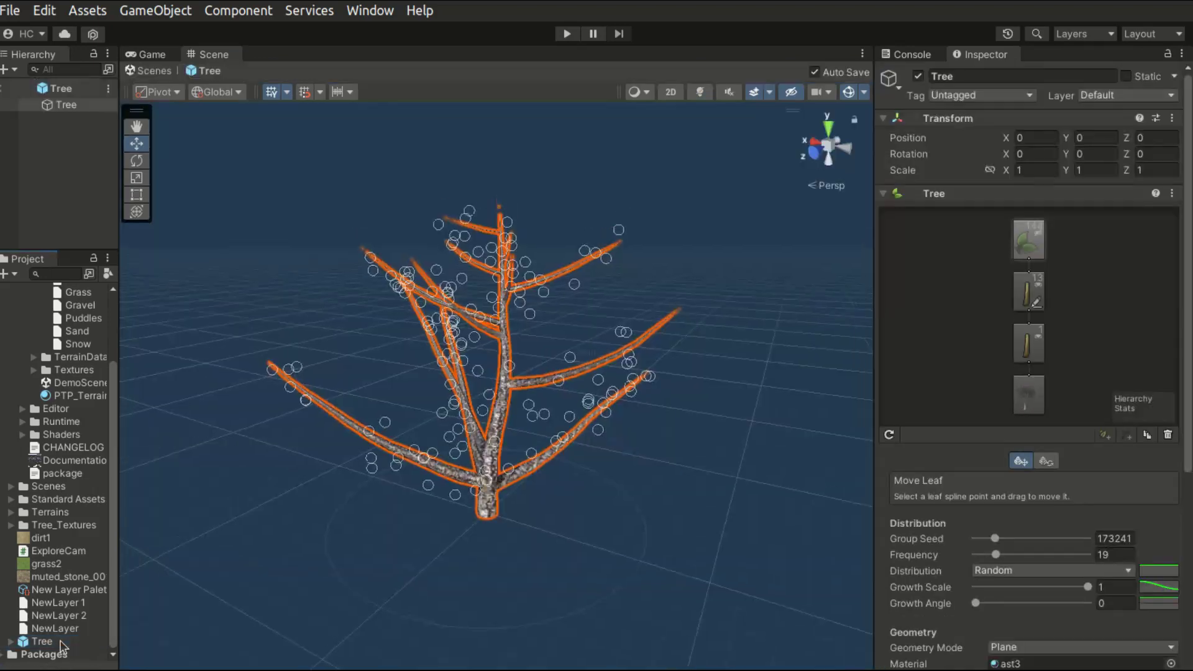
left_click(1039, 233)
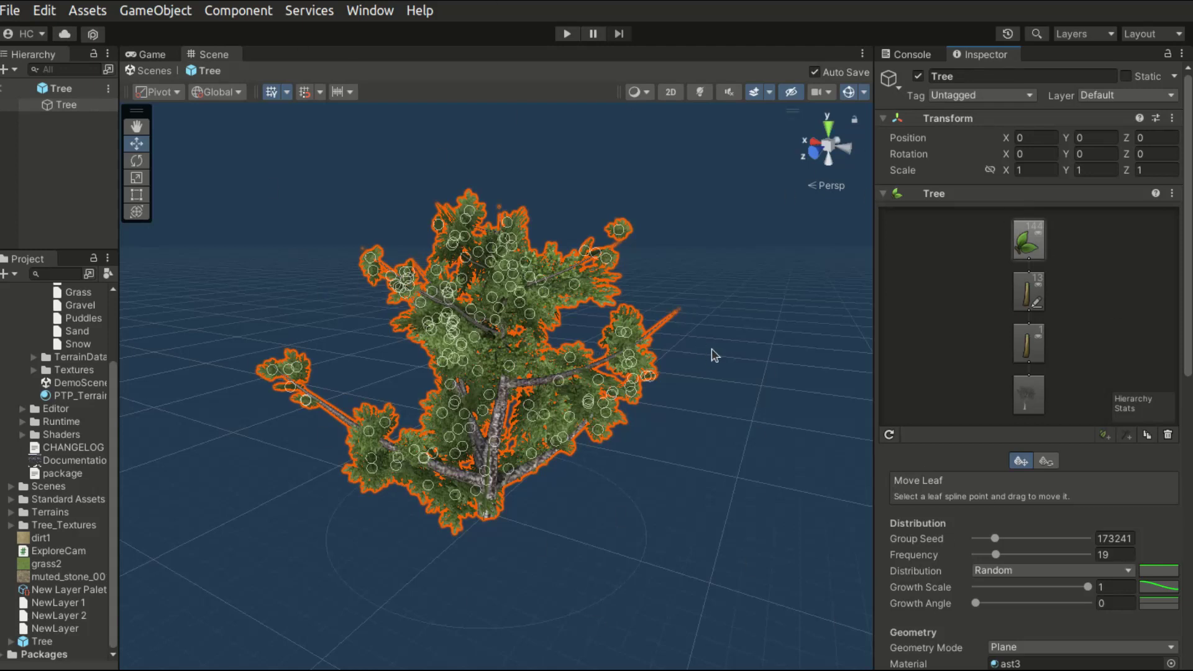
left_click(346, 228)
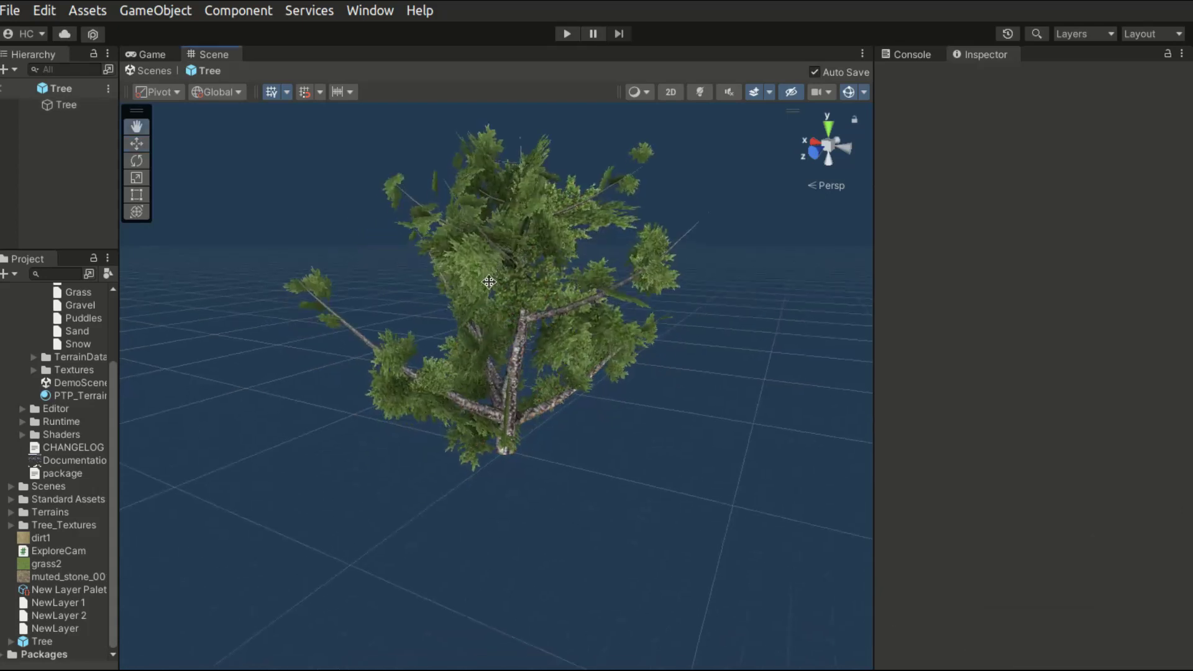
left_click(3, 91)
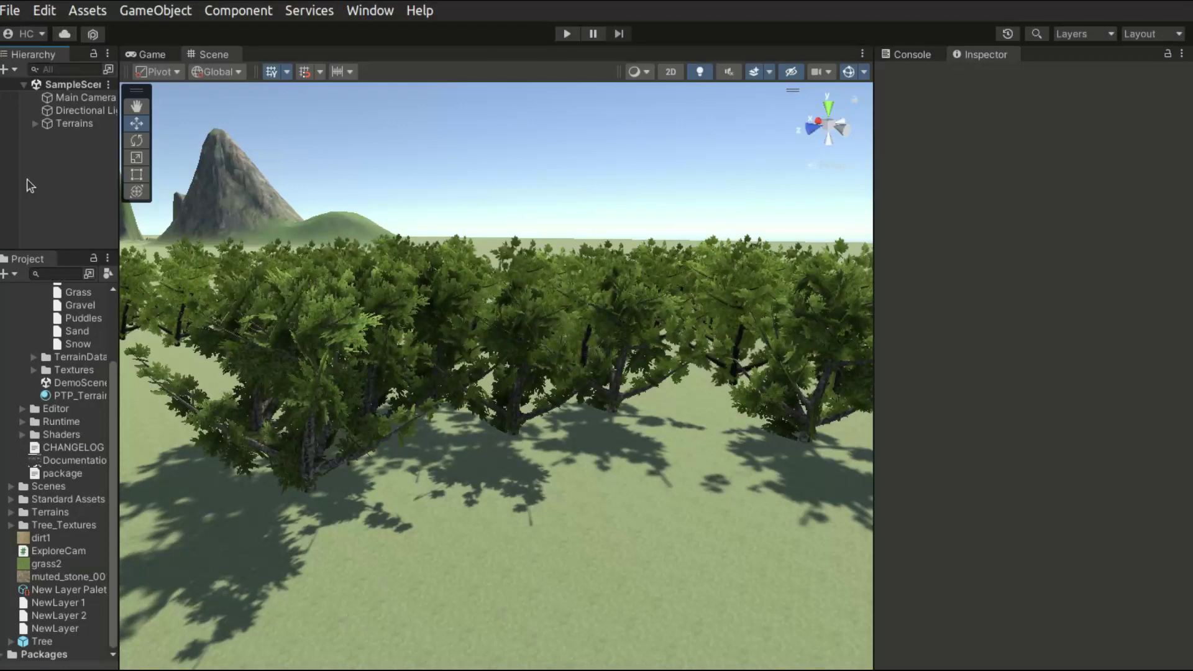
- Create a WindZone via 3D Object > Wind Zone, keeping Directional, Main 1, Turbulence 1
right_click(28, 185)
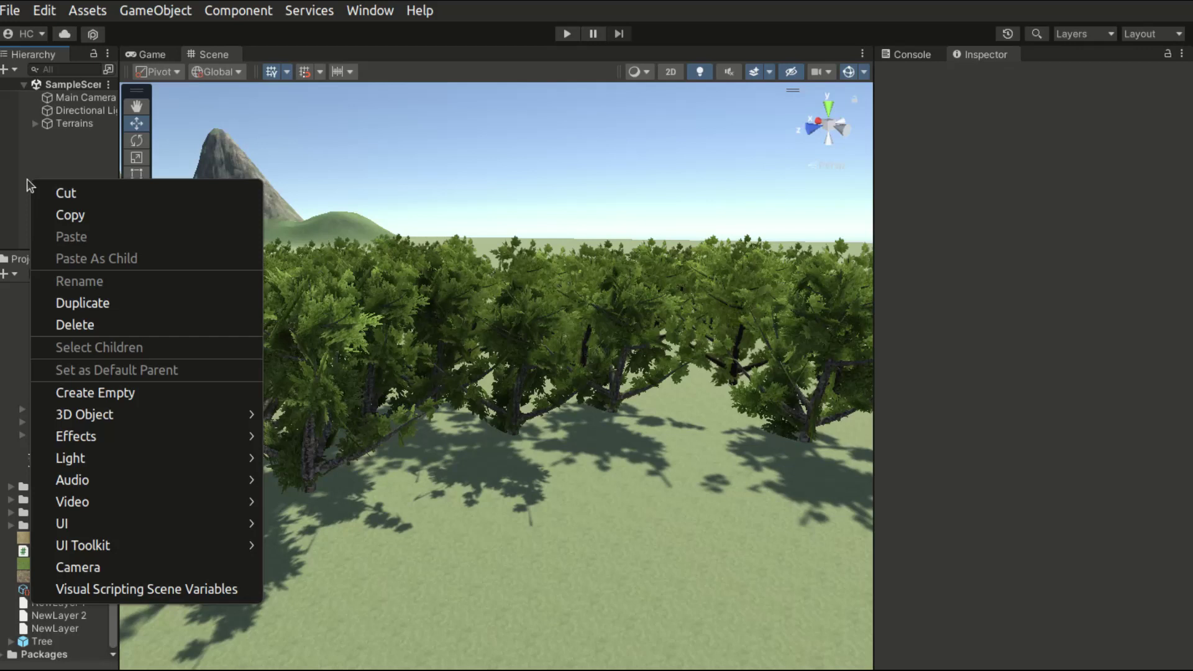
mouse_move(195, 425)
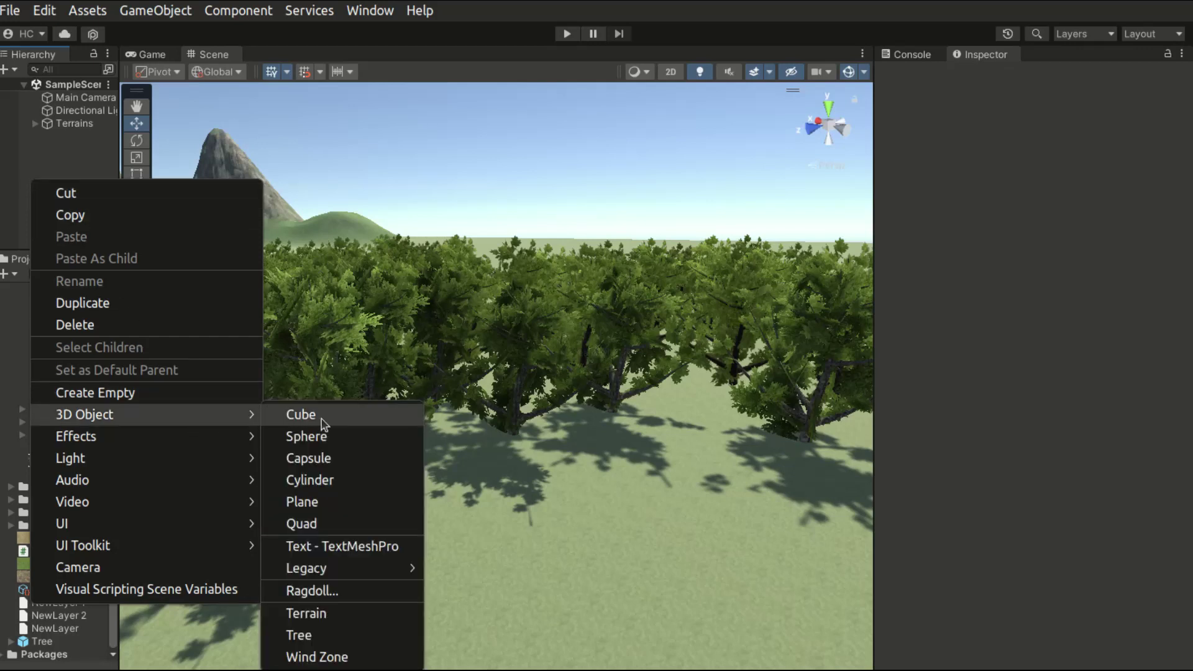
left_click(312, 658)
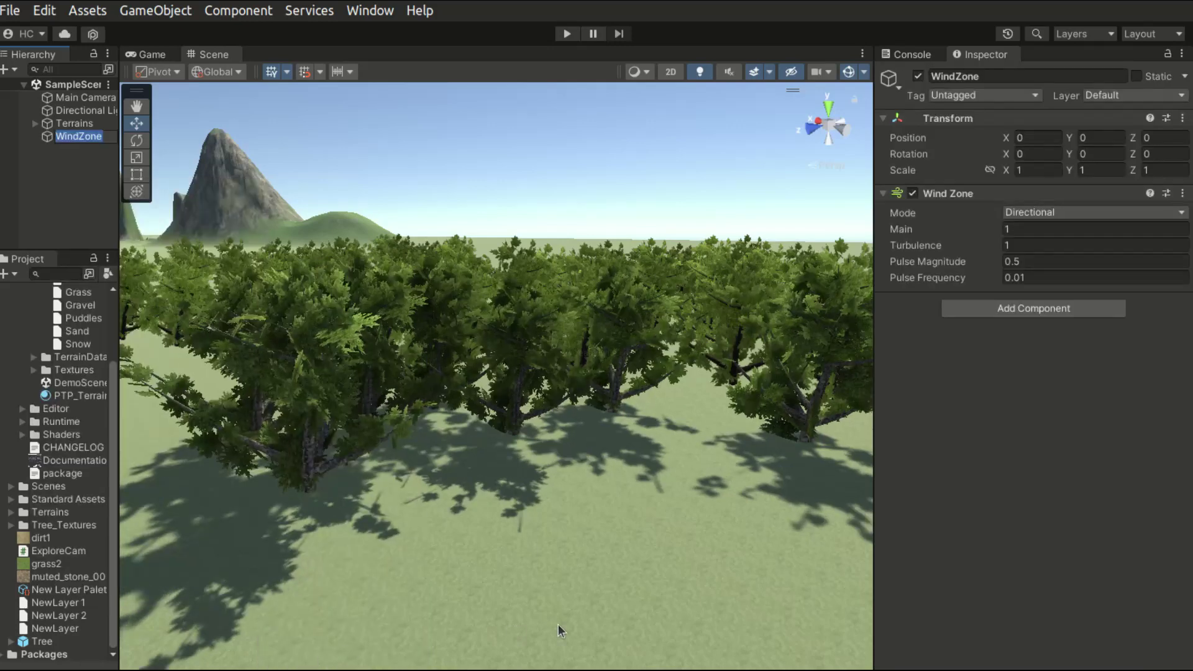
left_click(84, 206)
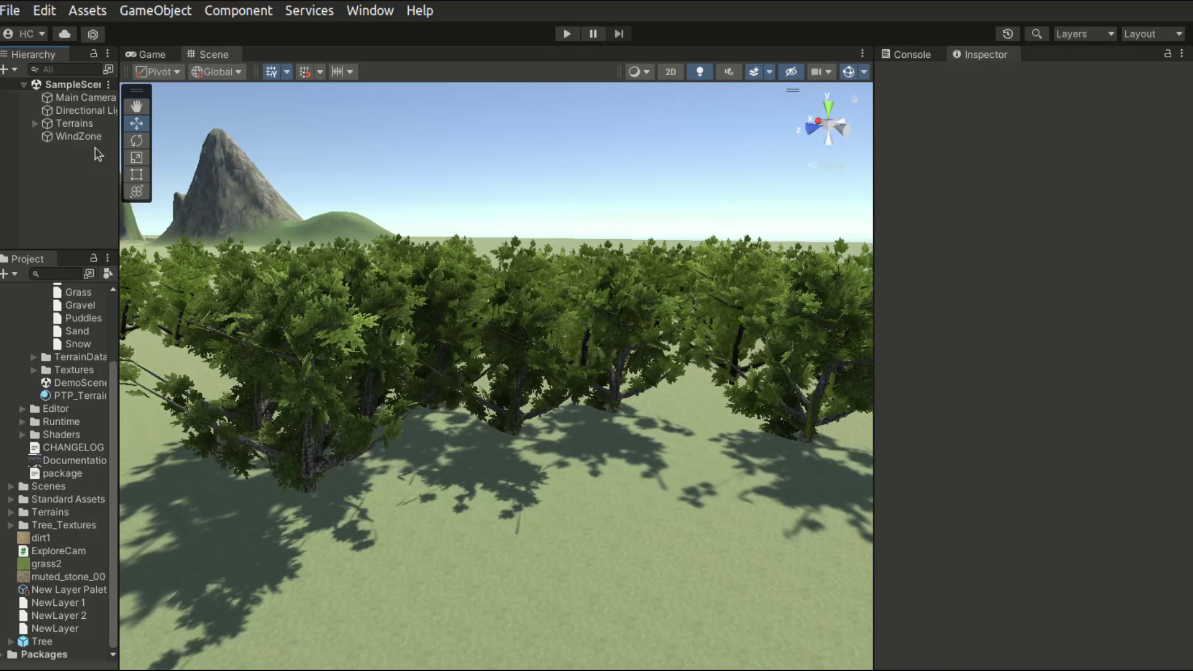
- Select the WindZone, try Spherical mode, and switch it back to Directional
left_click(79, 136)
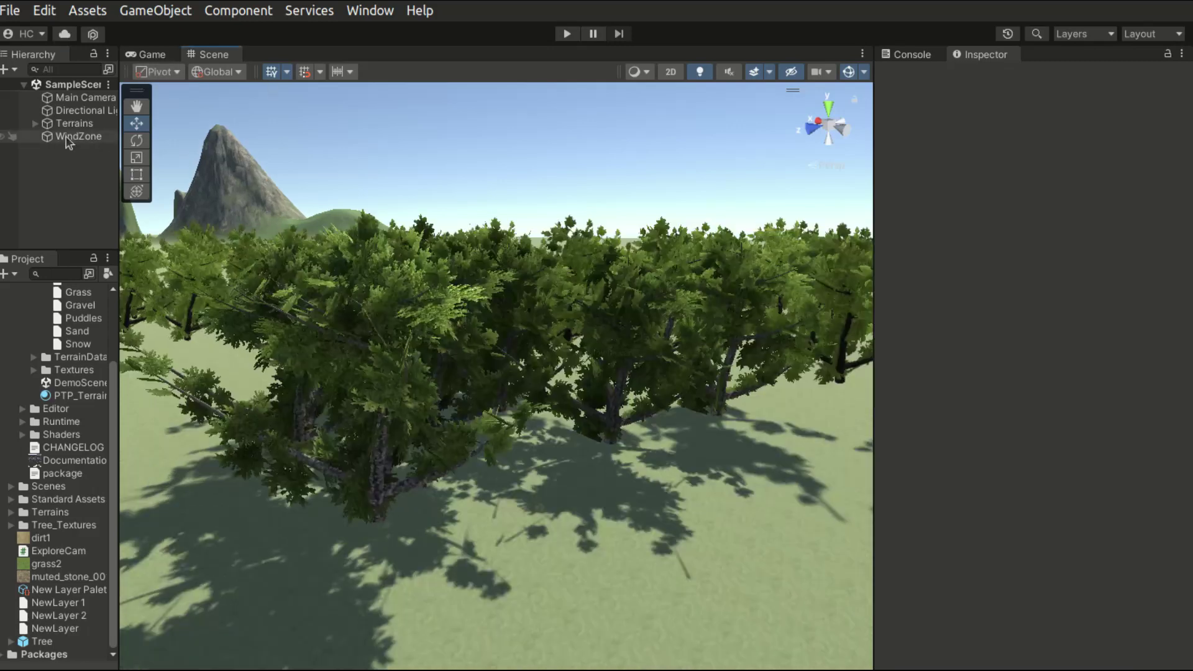
left_click(1031, 215)
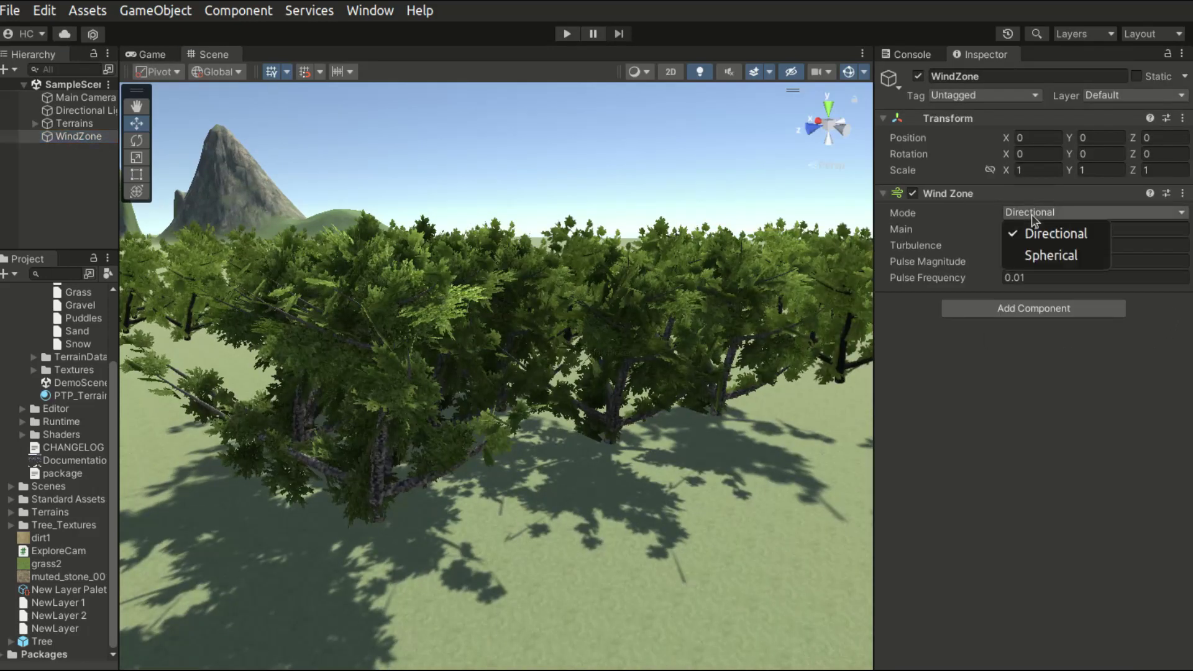
left_click(1057, 259)
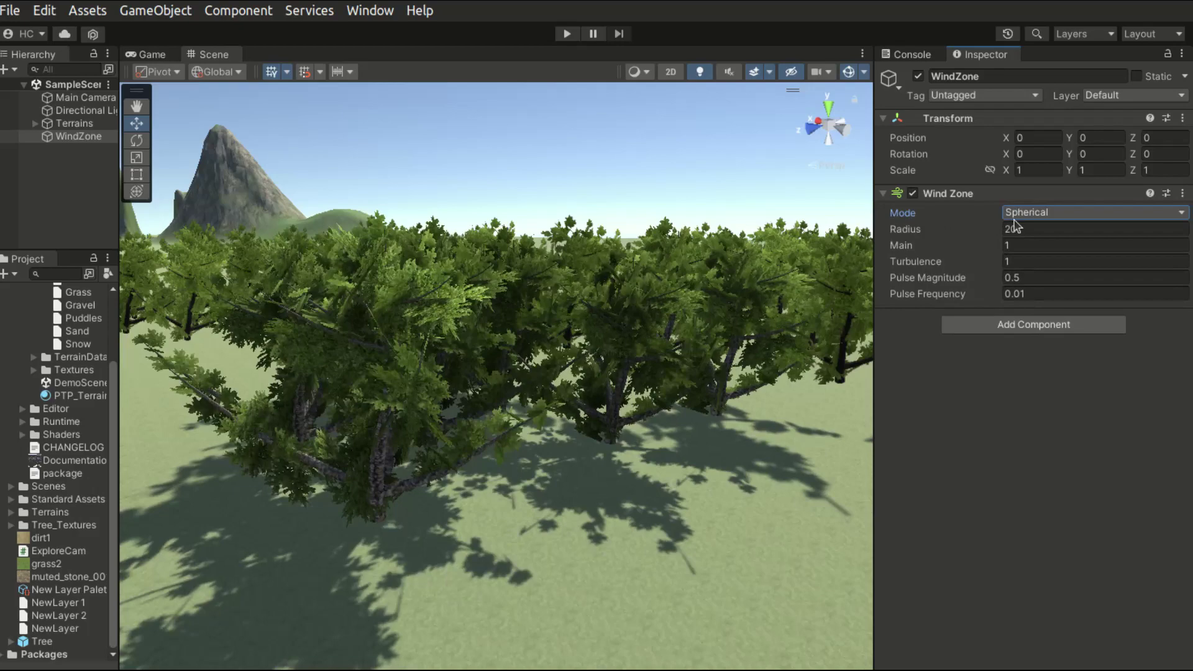
left_click(1032, 211)
left_click(1065, 233)
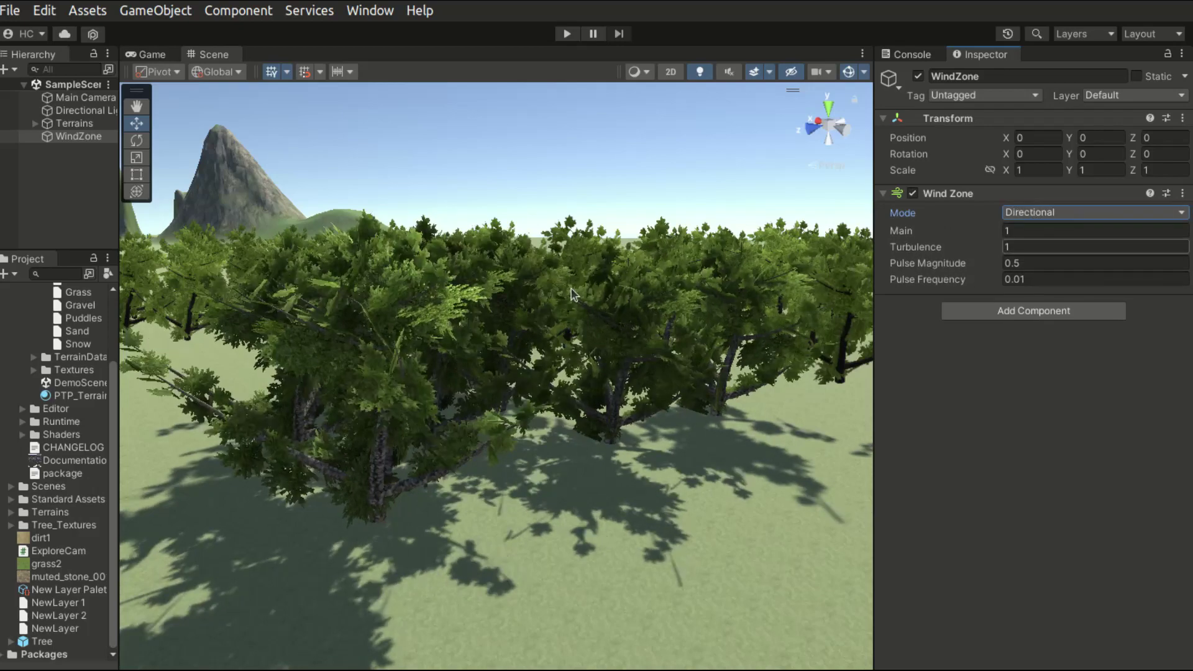
- Enter Play mode and move the Scene view close to the swaying trees
left_click(568, 33)
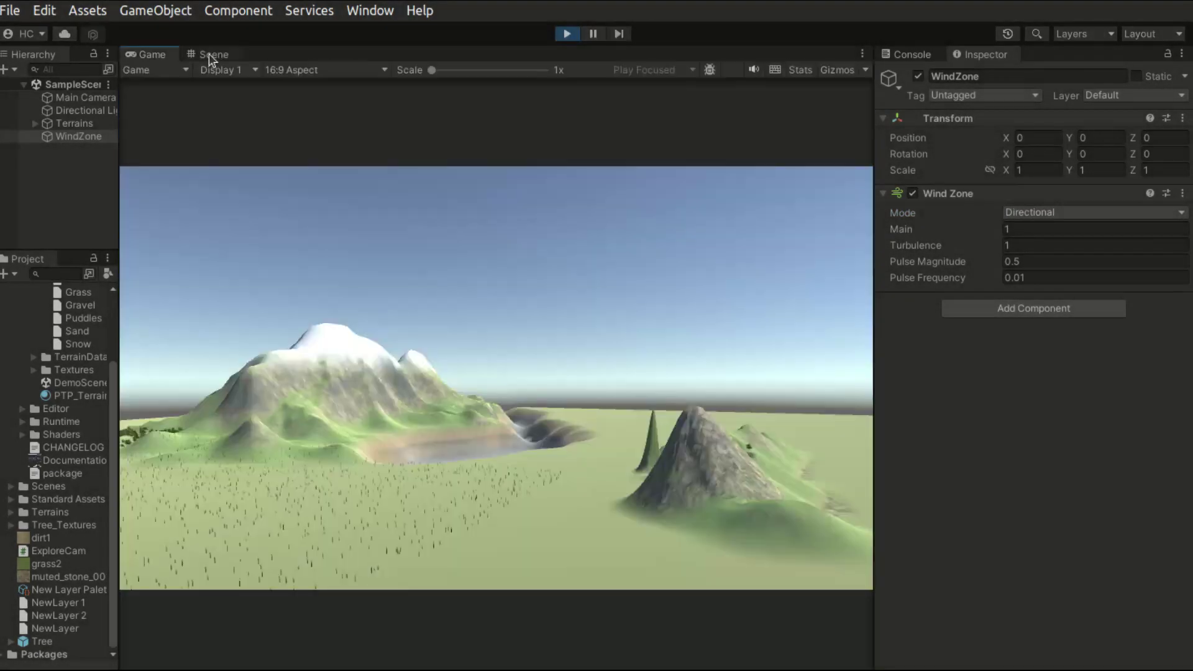
left_click(209, 54)
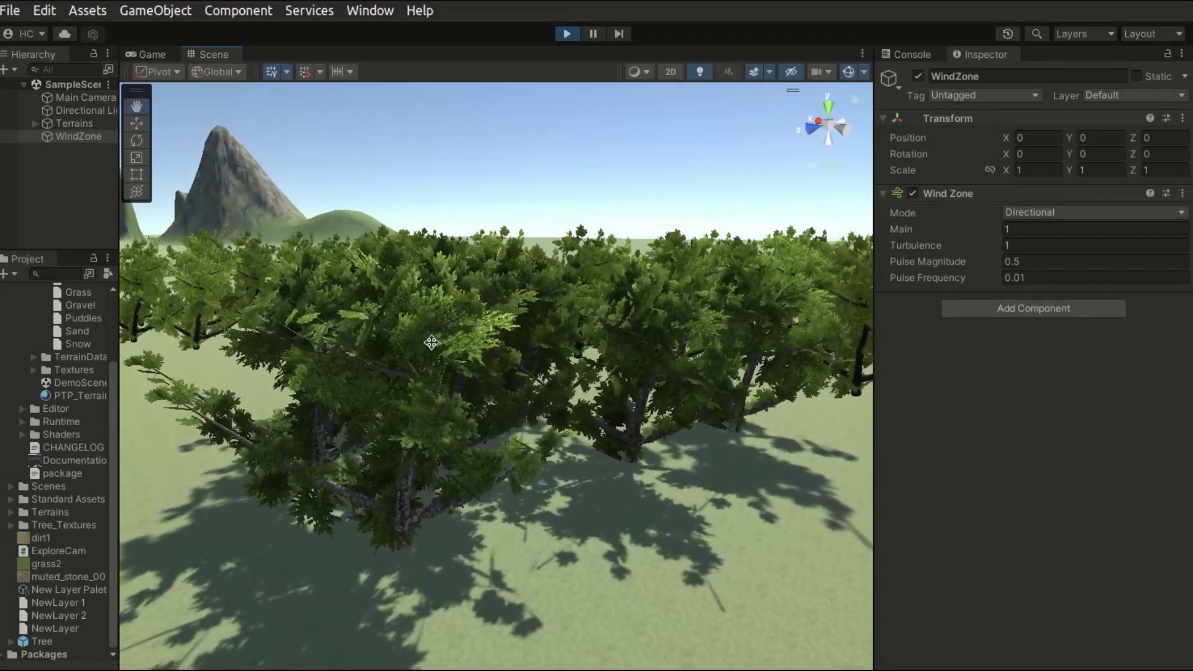
middle_click_drag(432, 342, 385, 376)
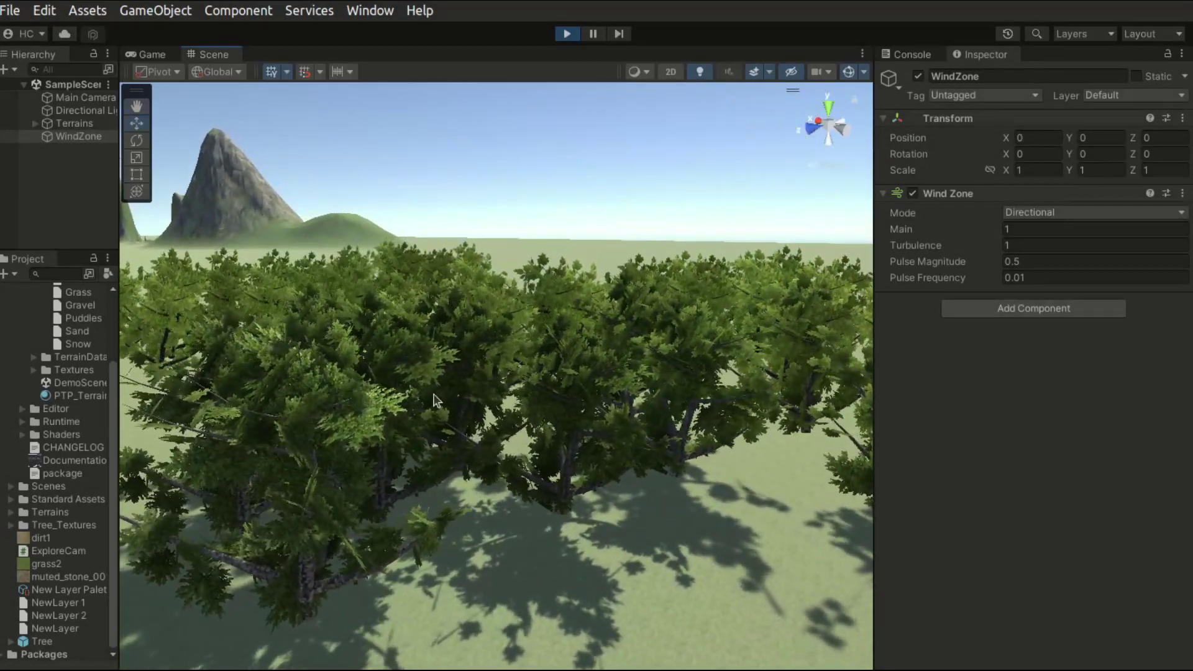
scroll(434, 399, "down", 5)
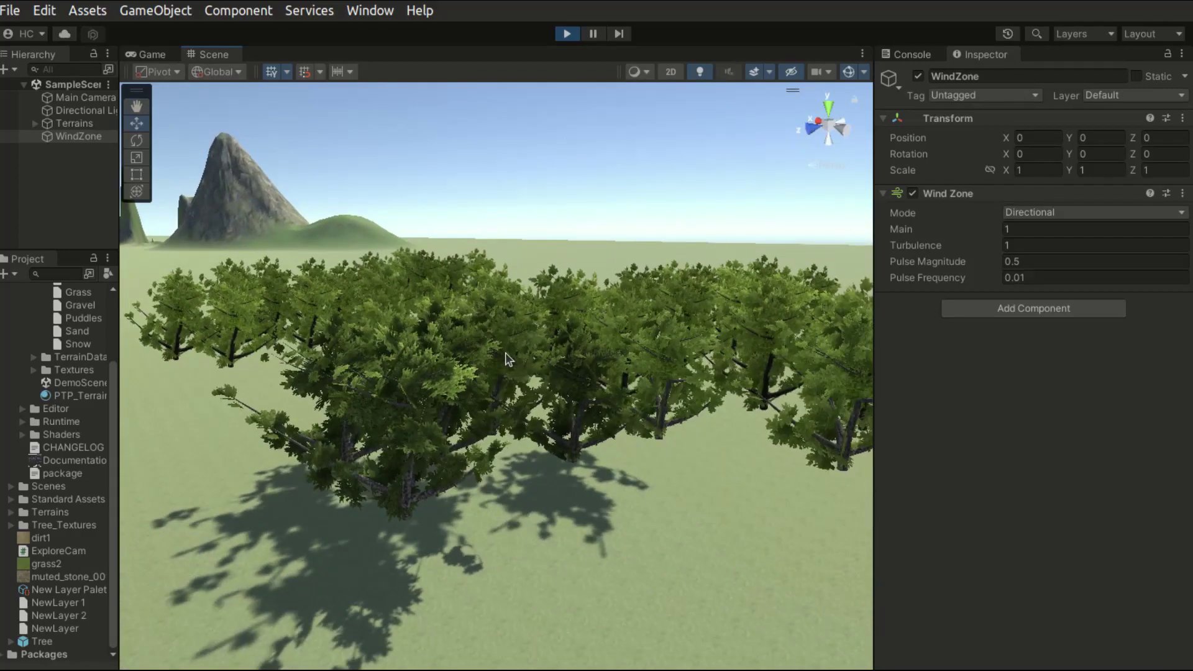
scroll(505, 352, "up", 4)
middle_click_drag(505, 352, 581, 314)
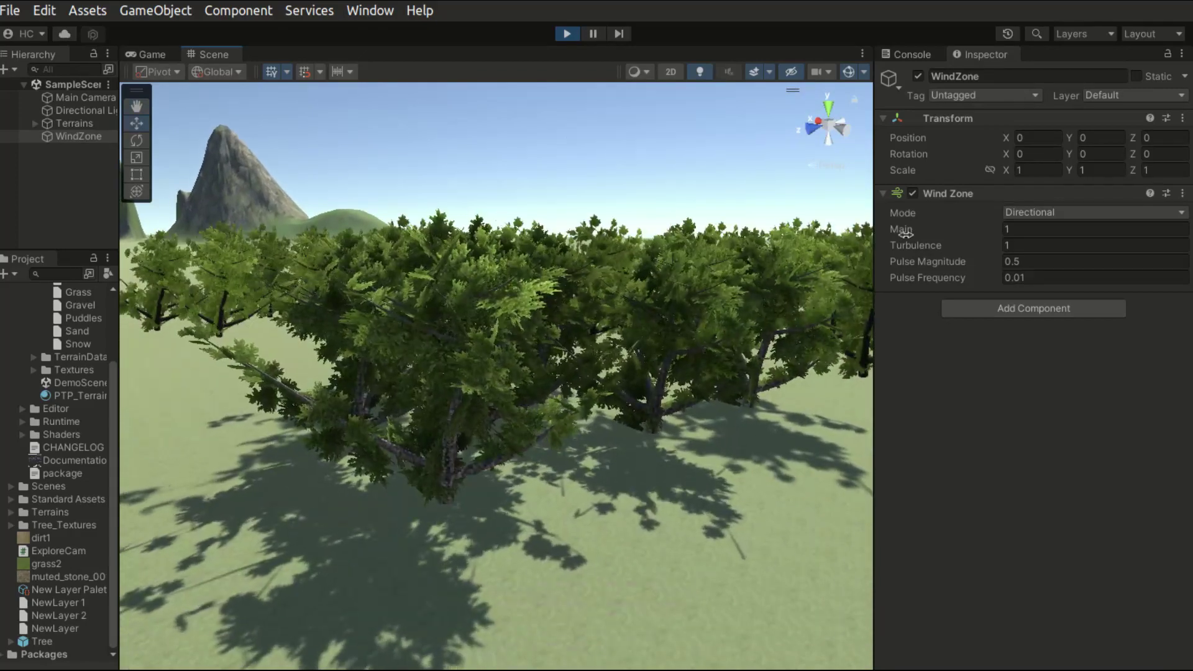
left_click(908, 229)
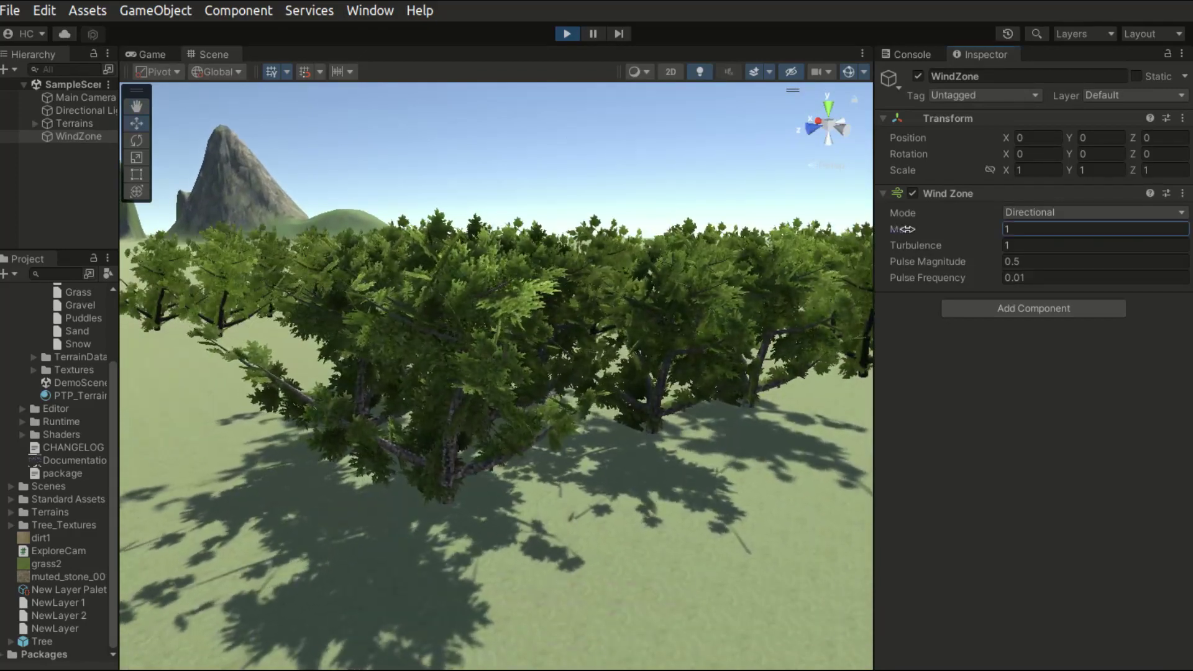
- Set the wind to Main 3.68, Turbulence 2.29, Pulse Magnitude 0.93 and Pulse Frequency 0.55, then watch the trees
left_click_drag(907, 229, 957, 278)
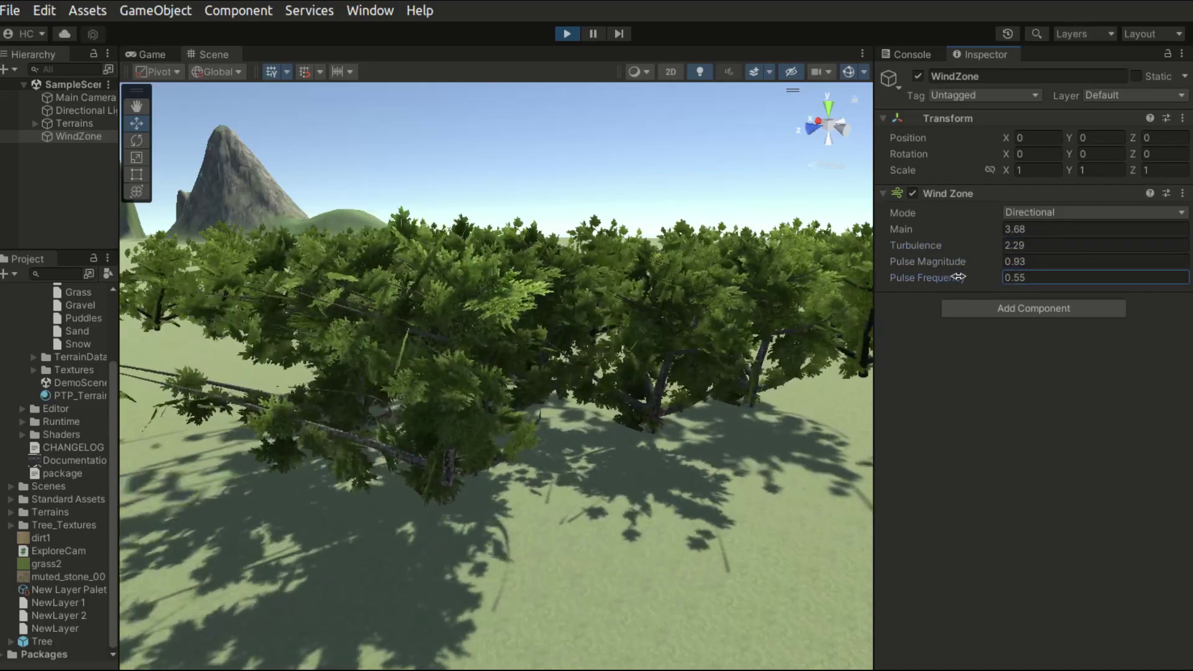
middle_click_drag(491, 334, 426, 311)
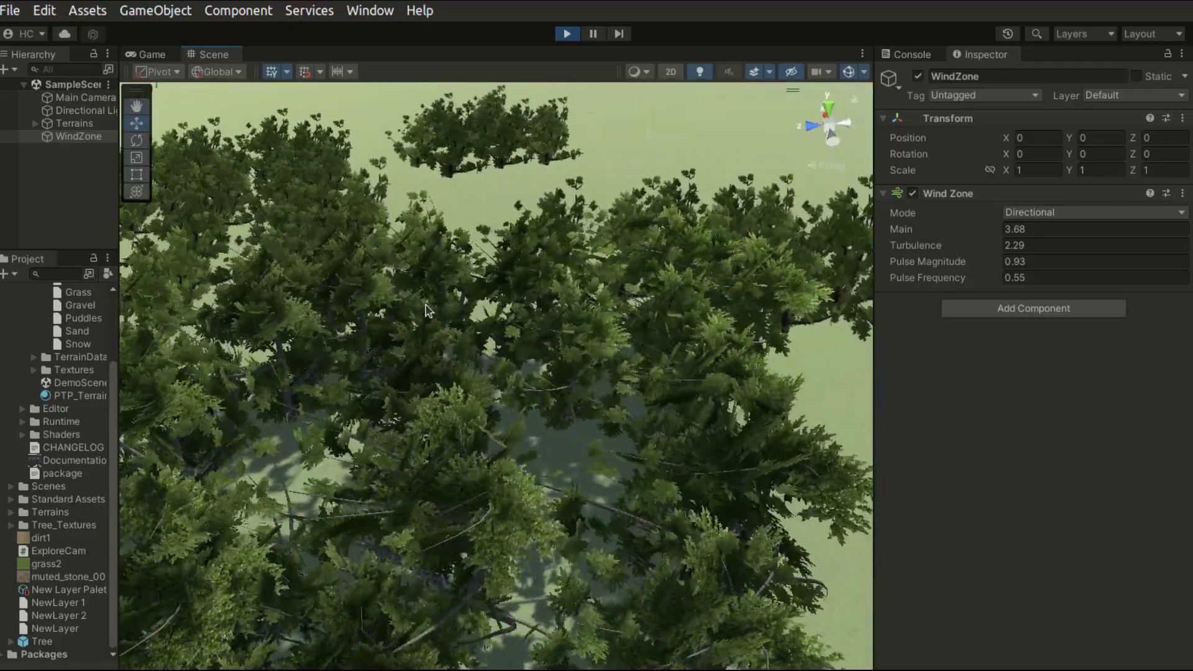
right_click_drag(427, 306, 513, 420)
middle_click_drag(527, 393, 487, 340)
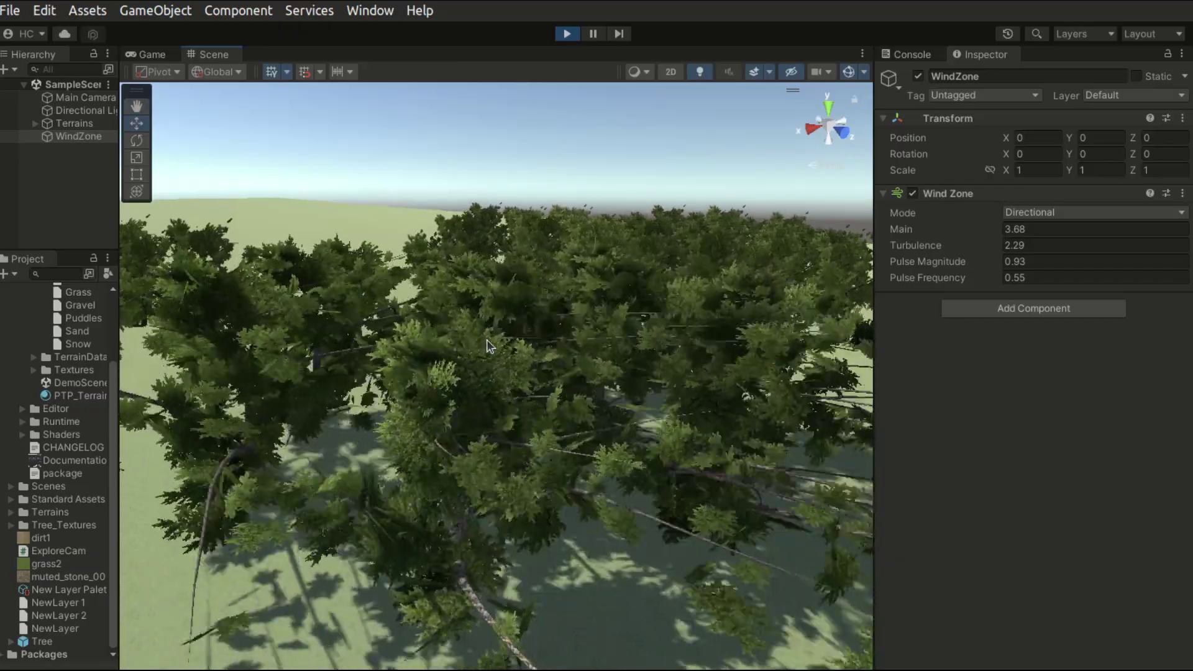
- Frame the trees and wind gizmo, then lower Main to 2.61 and Turbulence to 0.24
left_click_drag(488, 346, 566, 323, "alt")
middle_click_drag(566, 323, 435, 273)
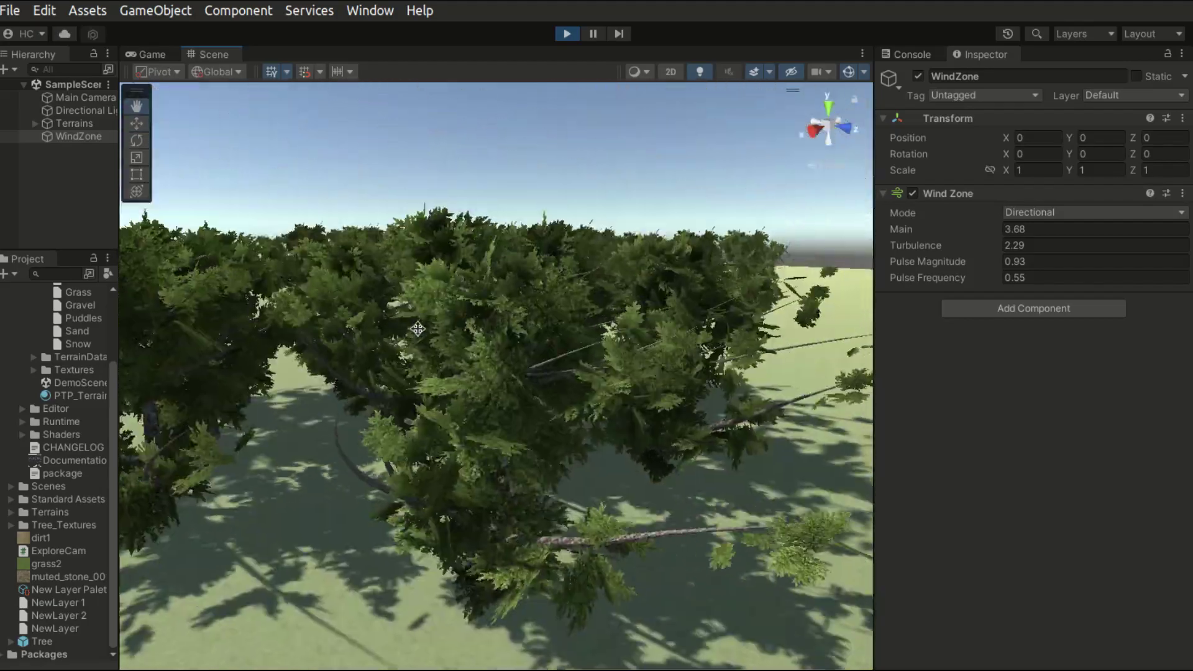
scroll(417, 329, "down", 3)
scroll(441, 292, "up", 3)
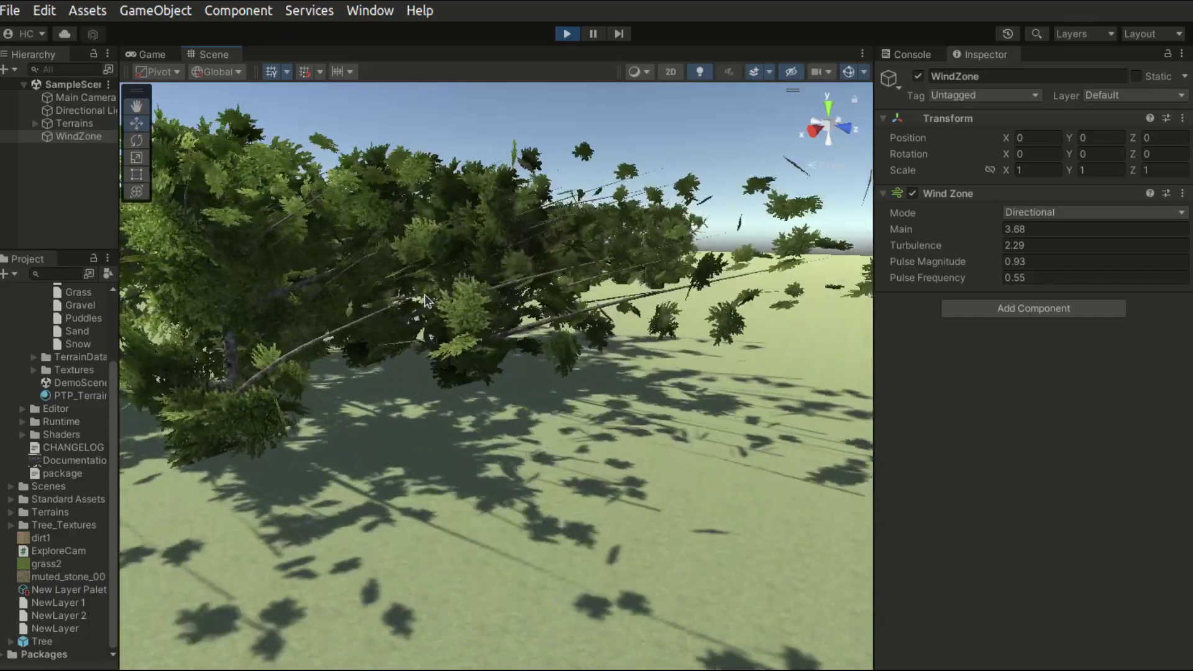
middle_click_drag(520, 303, 581, 332)
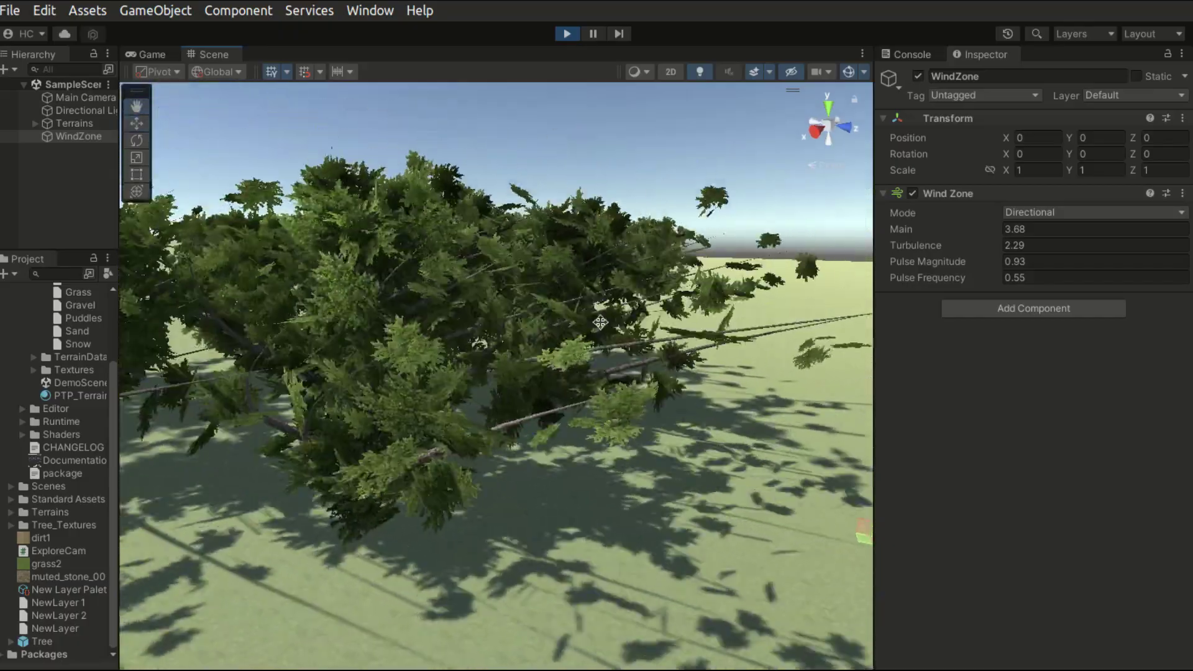
right_click_drag(581, 332, 640, 328)
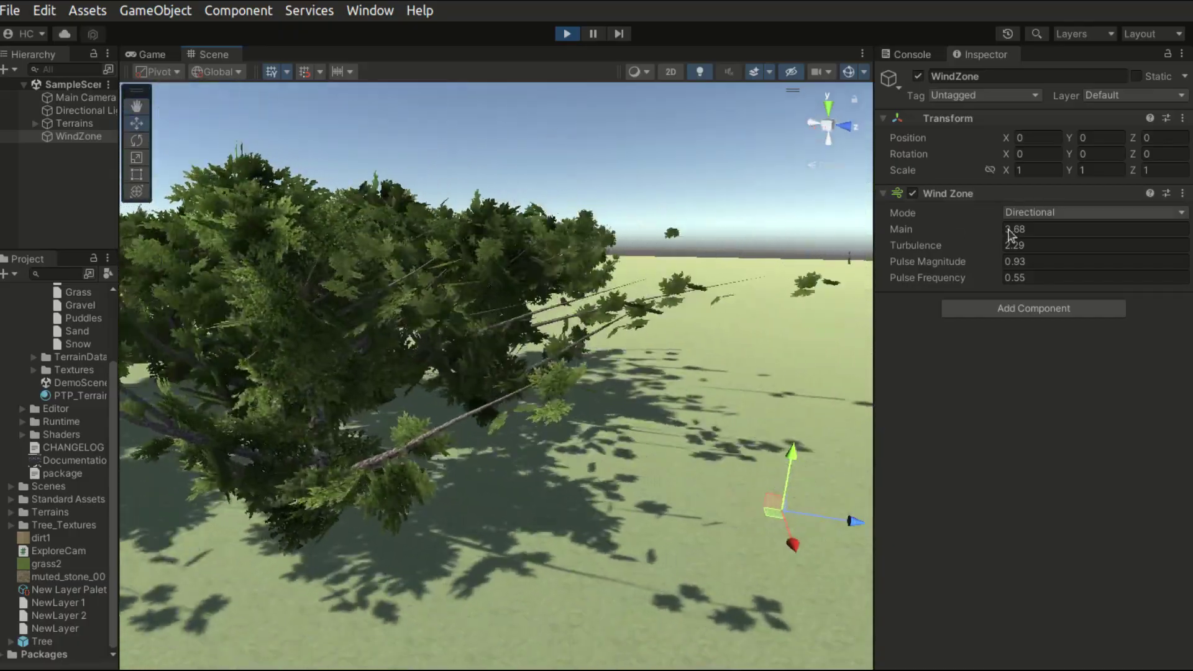
left_click_drag(954, 233, 923, 245)
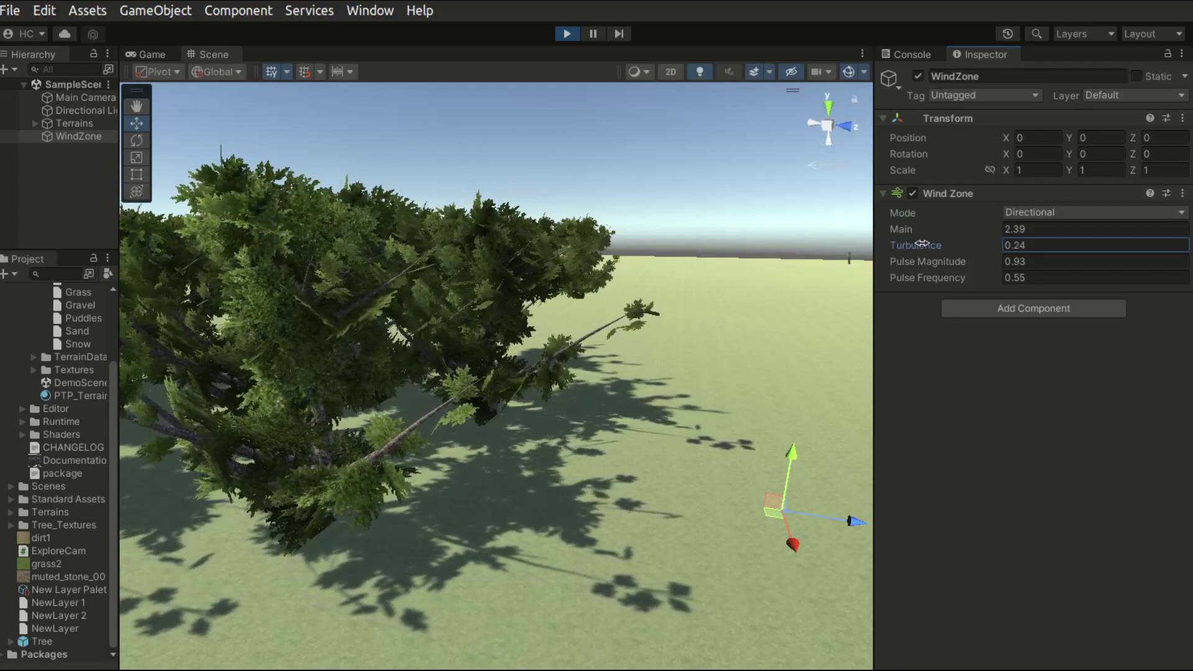
left_click(911, 231)
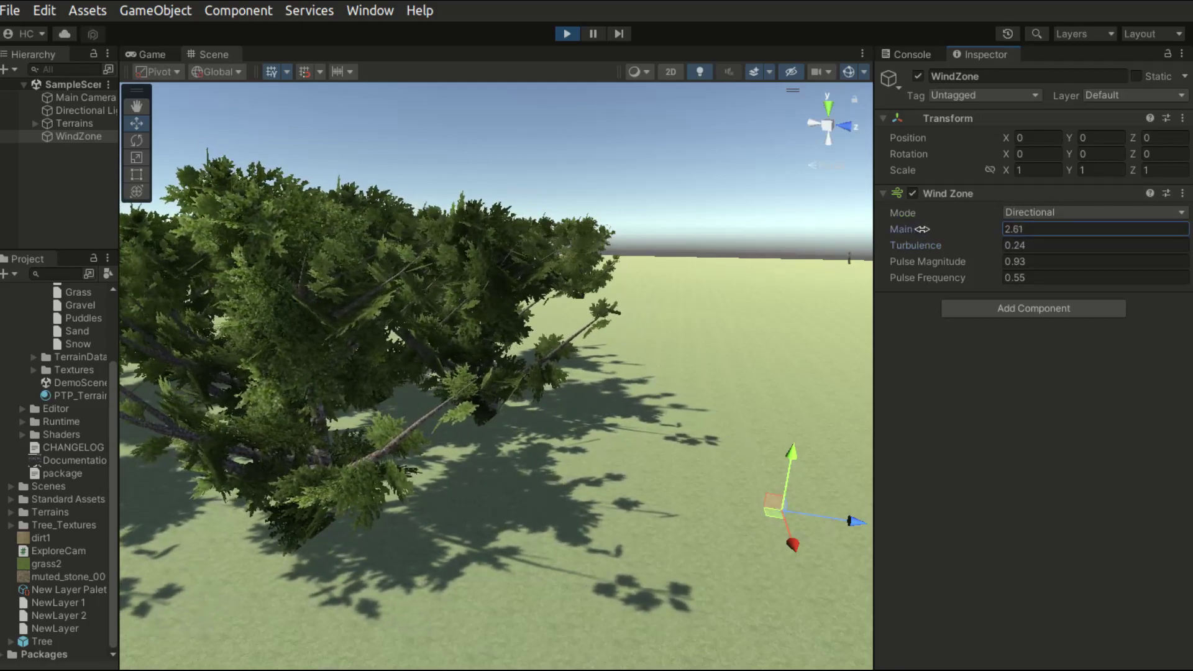